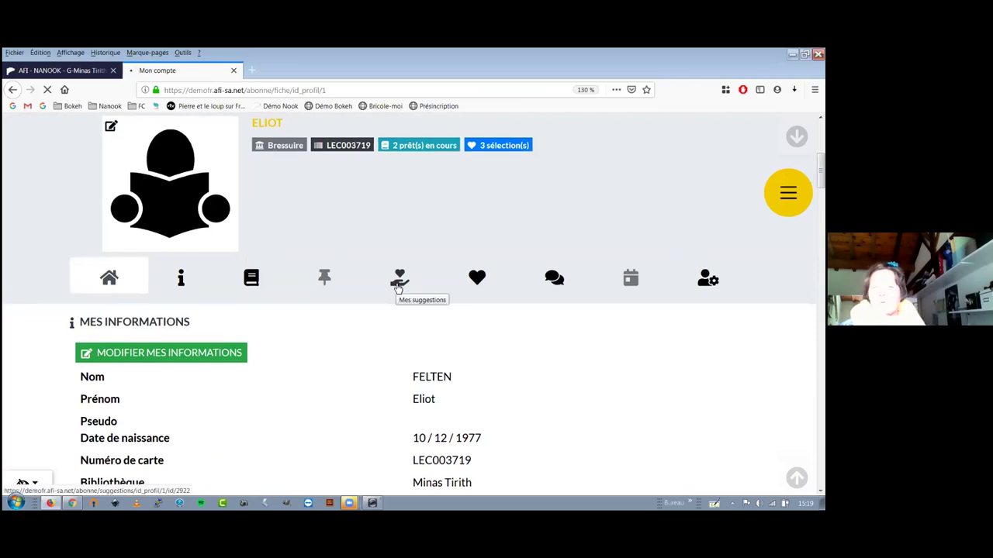
# Go to the account's empty Mes suggestions list and reach the 'Commencer maintenant' purchase-suggestion form.
pyautogui.scroll(-2, 398, 288)
pyautogui.click(398, 289)
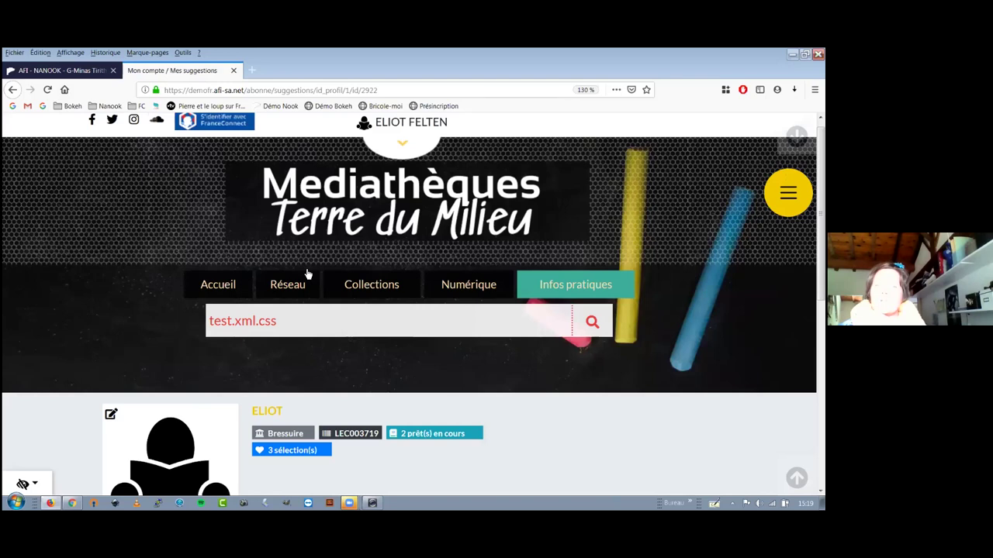
pyautogui.scroll(-5, 328, 275)
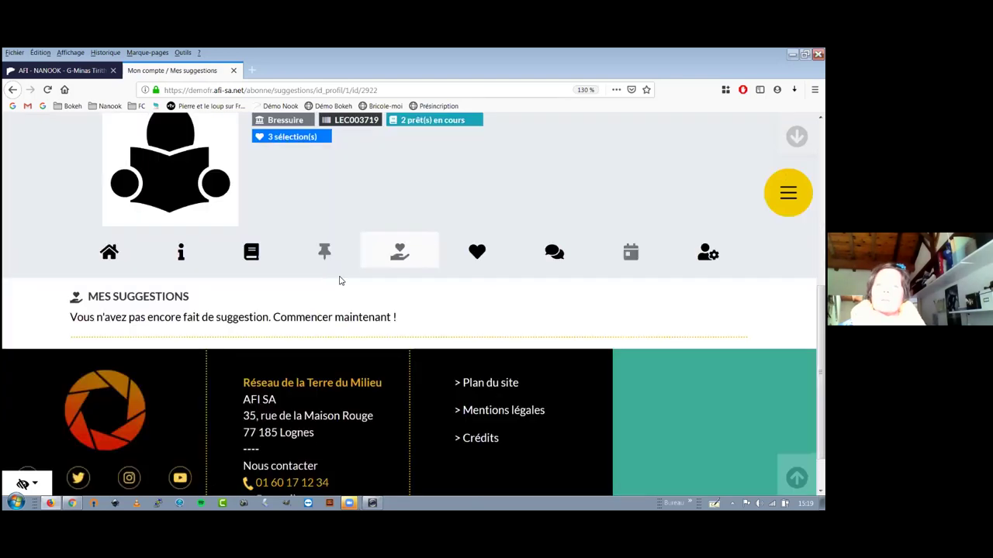
pyautogui.scroll(-1, 613, 312)
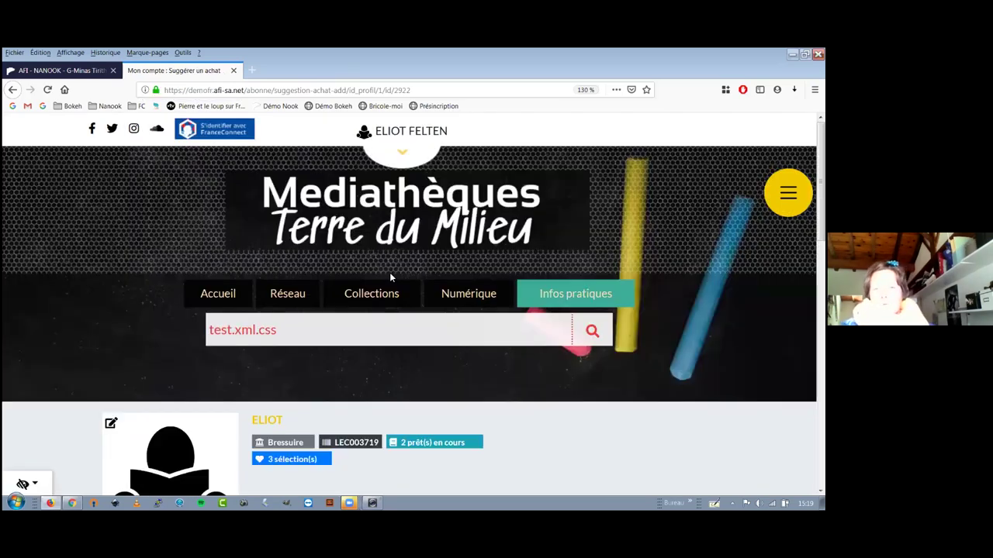
# Keep the type as livre, enter the title 'Bricole moi un mouton' and pick its author from autocomplete.
pyautogui.scroll(-5, 389, 272)
pyautogui.click(390, 273)
pyautogui.click(390, 276)
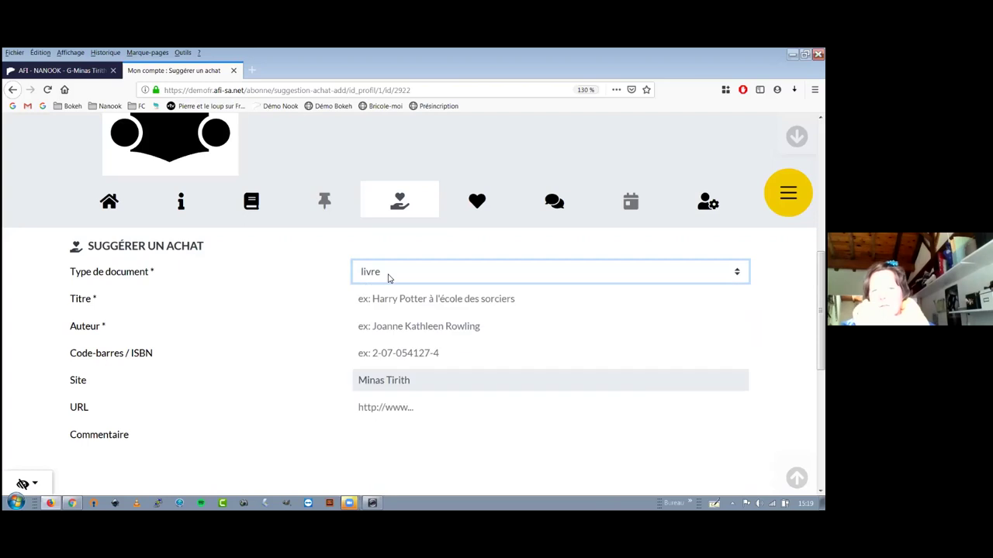
pyautogui.click(402, 299)
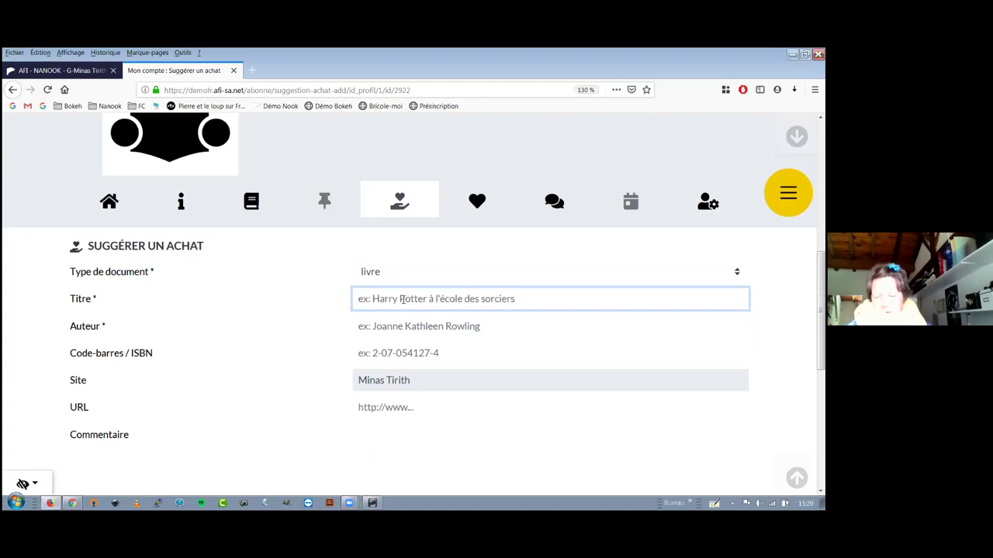
pyautogui.write('Bricole moi un mouton')
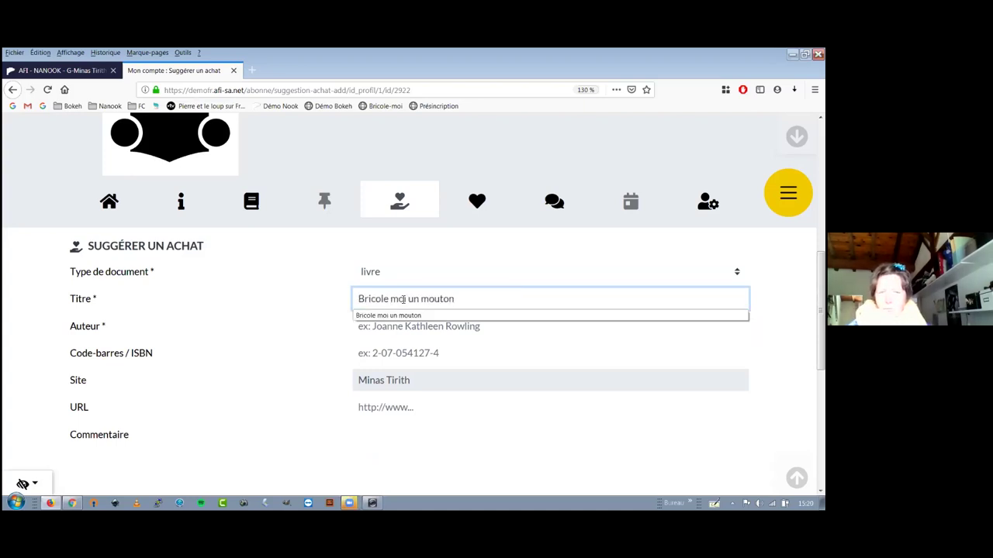
pyautogui.press('Tab')
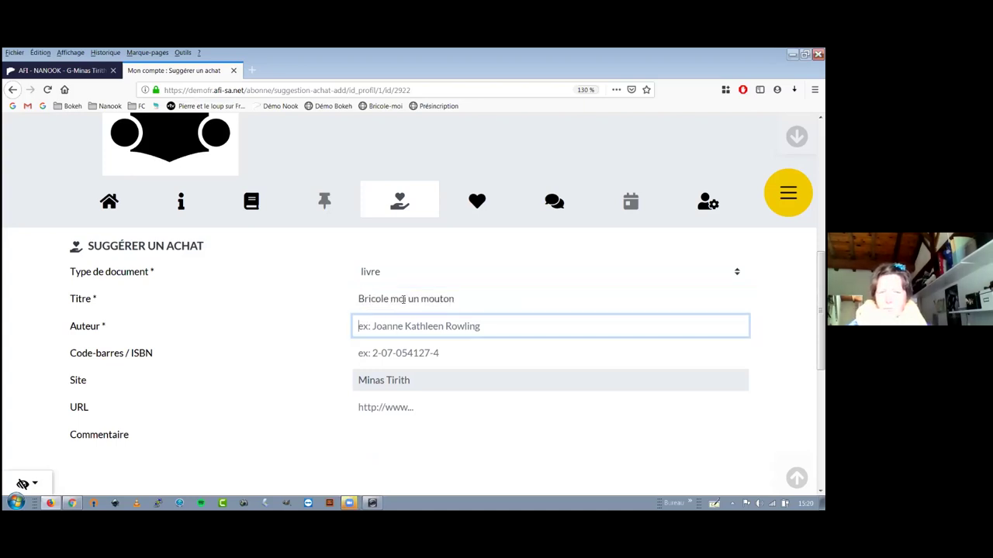
pyautogui.write('G')
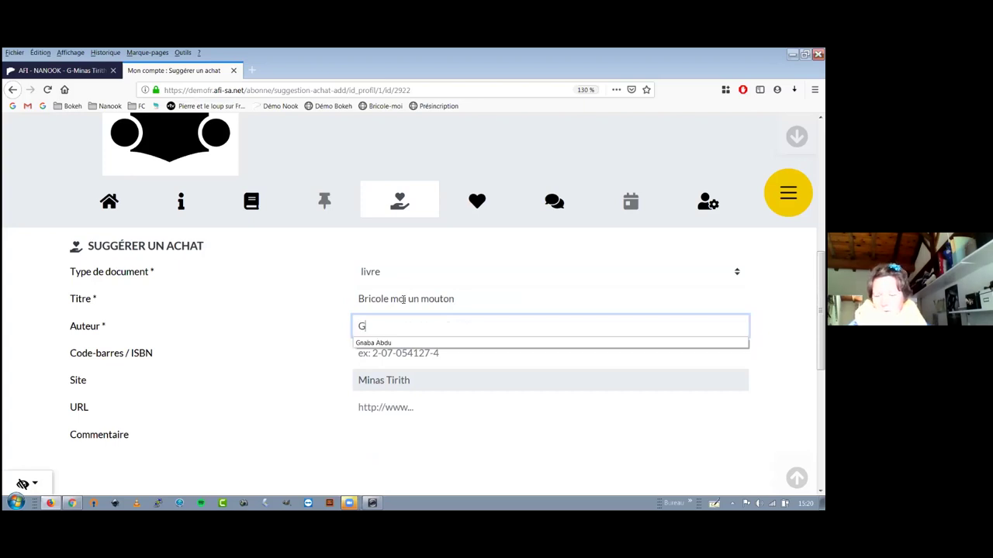
pyautogui.write('naba')
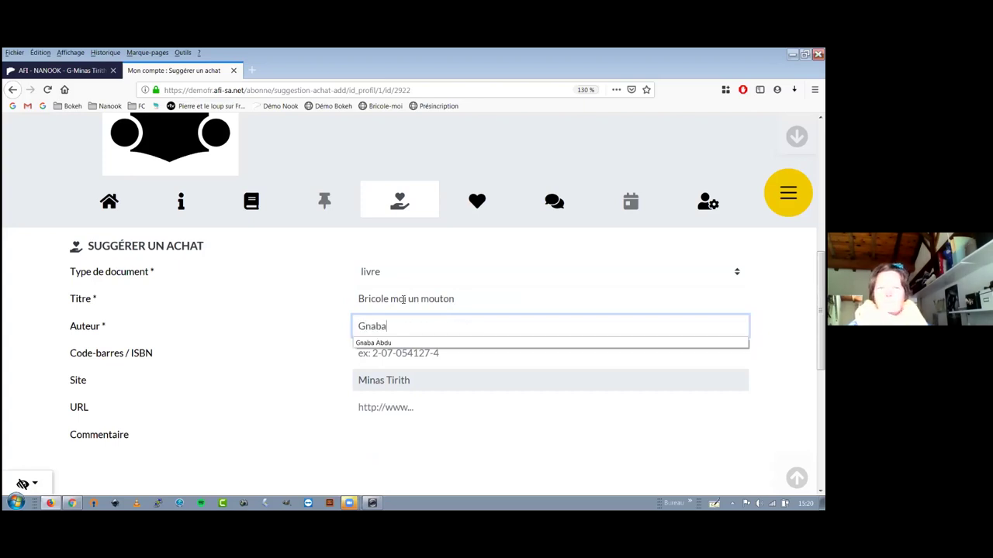
pyautogui.click(412, 345)
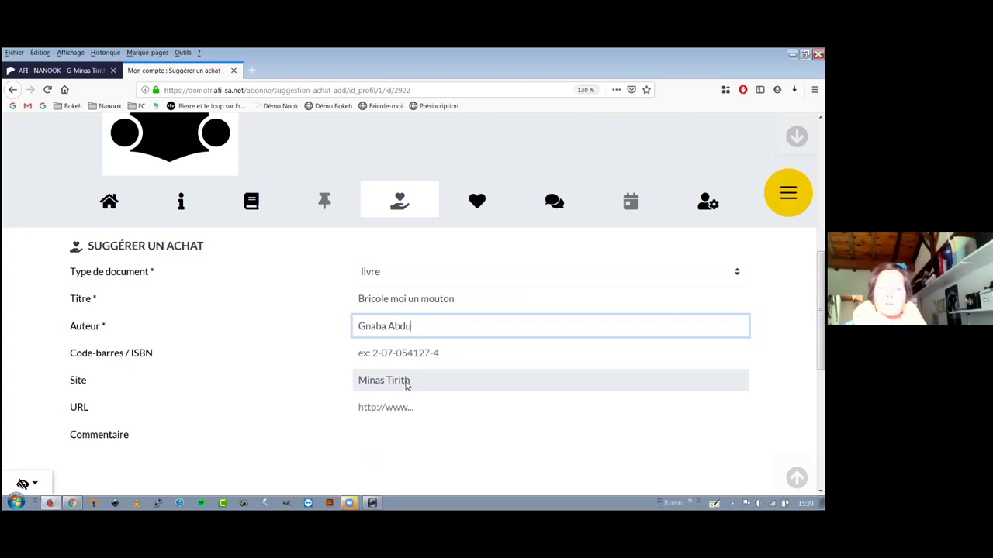
# Add the comment 'Parce que c'est vachement bien' and submit the suggestion.
pyautogui.click(384, 408)
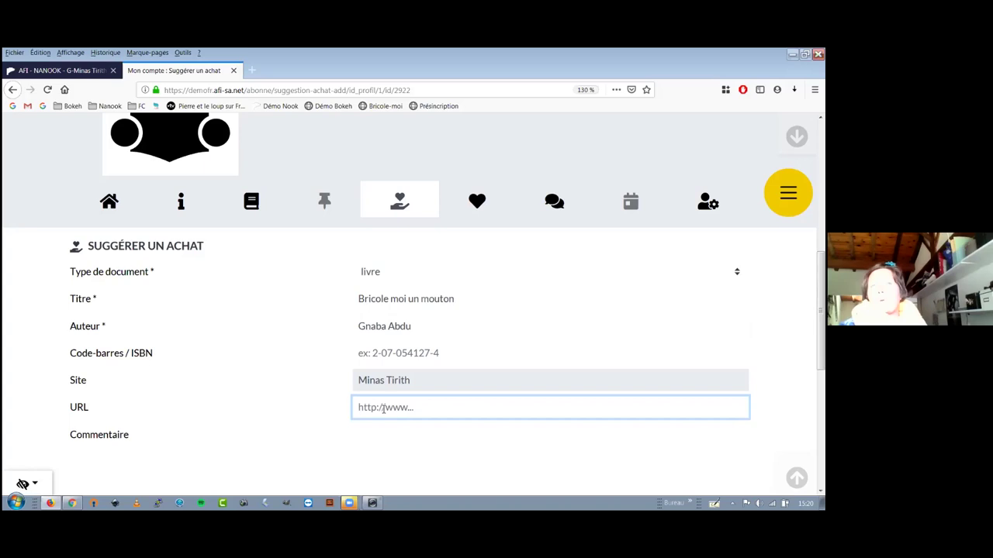
pyautogui.scroll(-2, 381, 408)
pyautogui.click(379, 390)
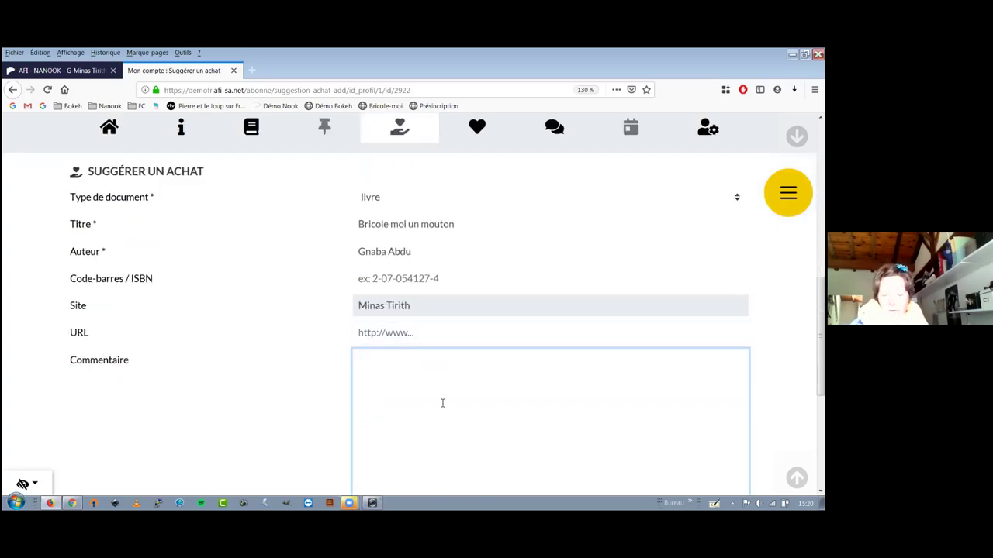
pyautogui.write('Parc')
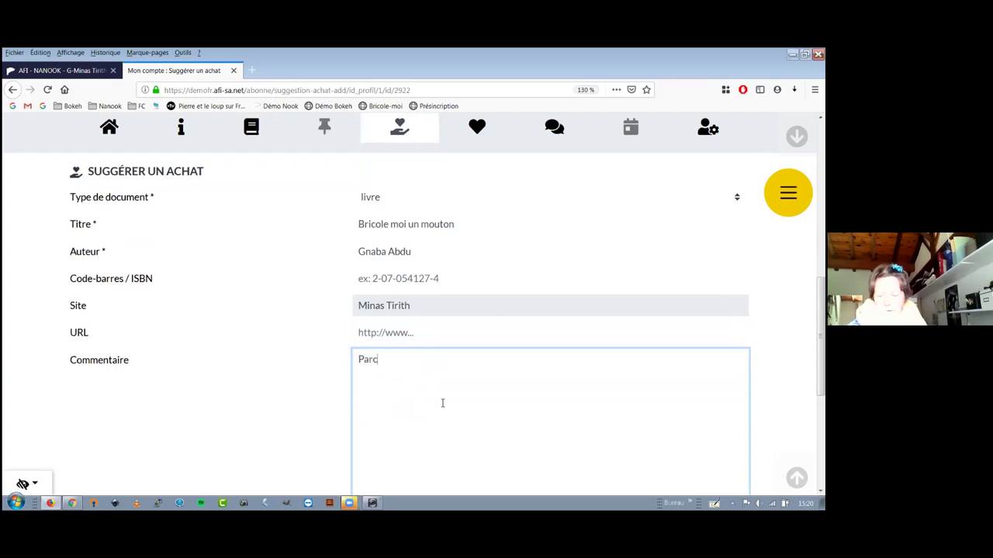
pyautogui.write("e que c'est vachement bien")
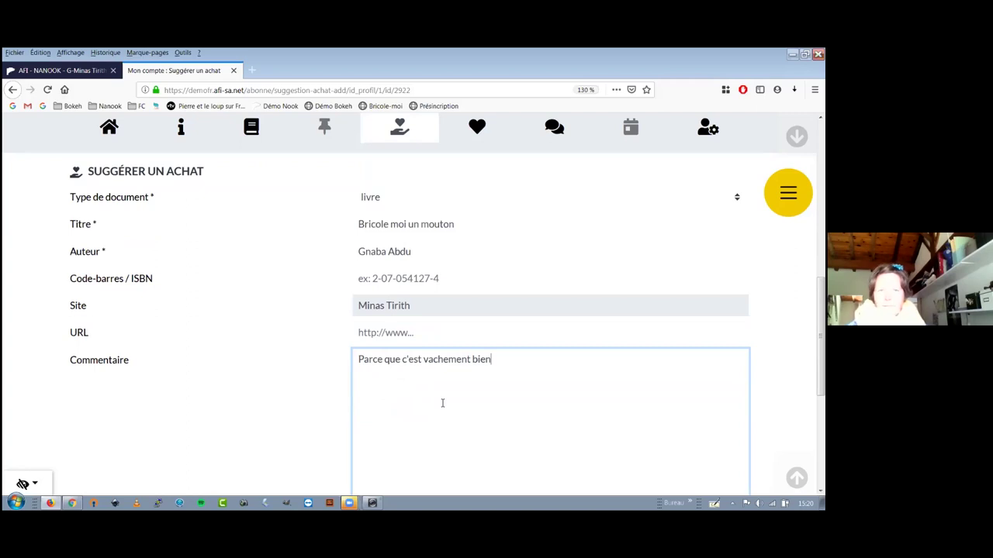
pyautogui.scroll(-1, 437, 401)
pyautogui.scroll(-5, 70, 272)
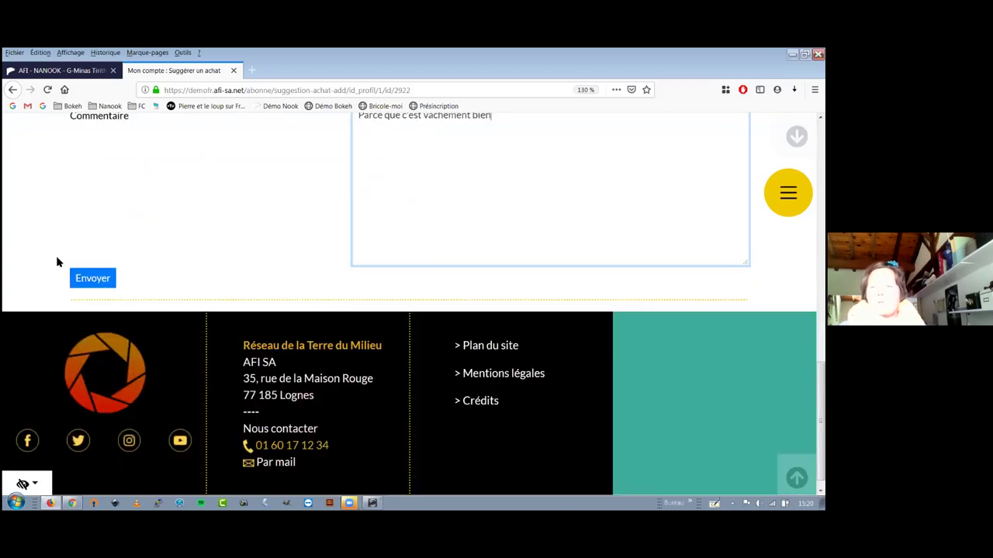
pyautogui.scroll(-1, 80, 261)
pyautogui.click(84, 261)
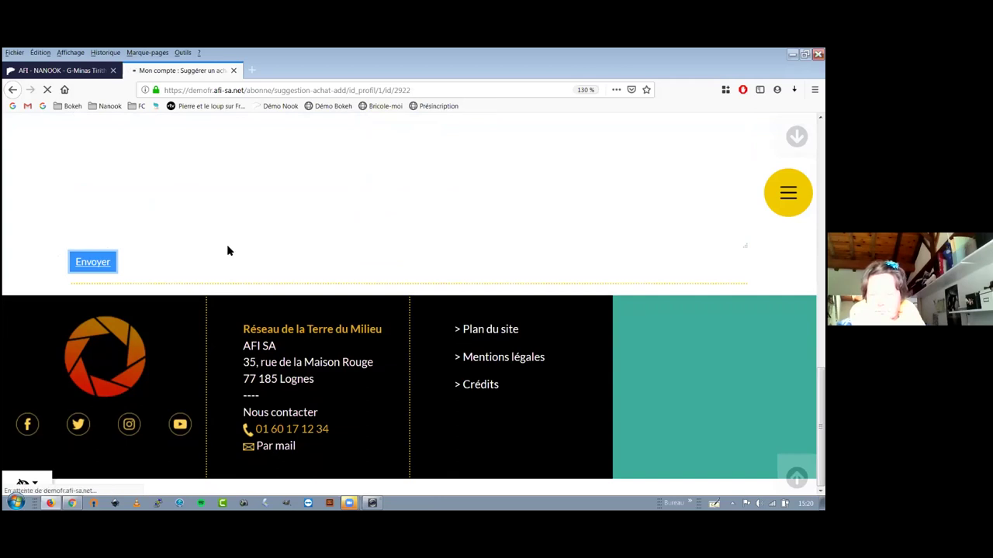
# Confirm 'Bricole moi un mouton' is listed En attente, then switch to the Nanook tab.
pyautogui.scroll(3, 227, 250)
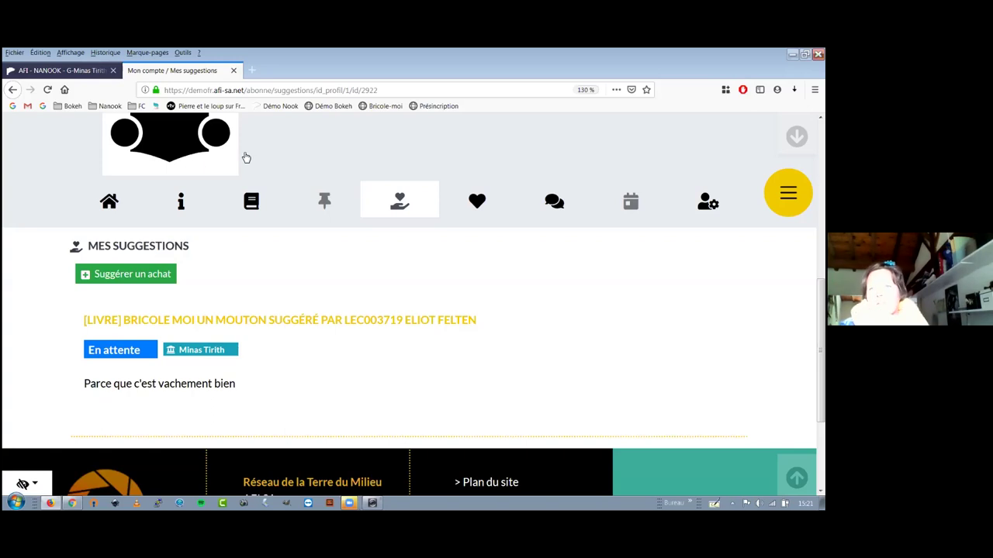
pyautogui.hotkey('ctrl', 'Tab')
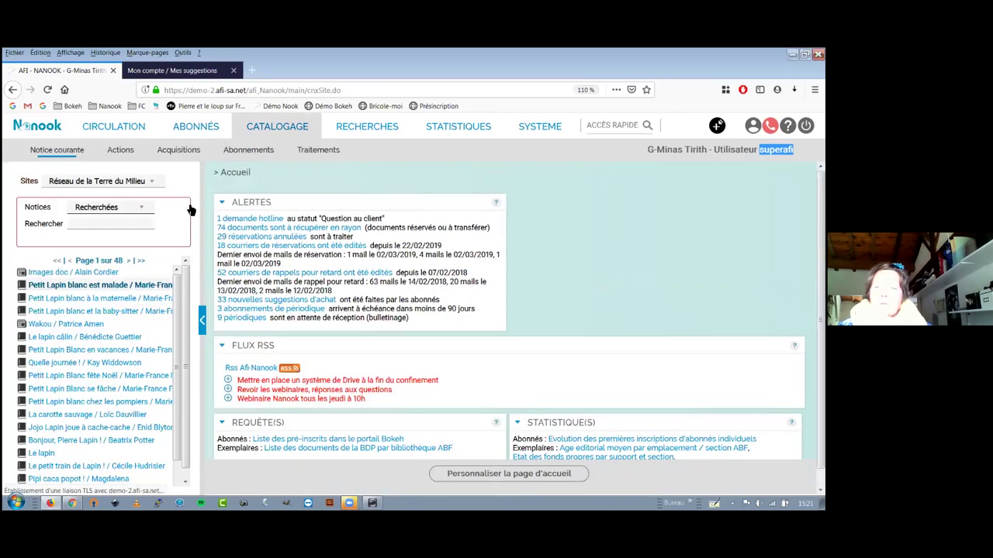
pyautogui.moveTo(191, 206)
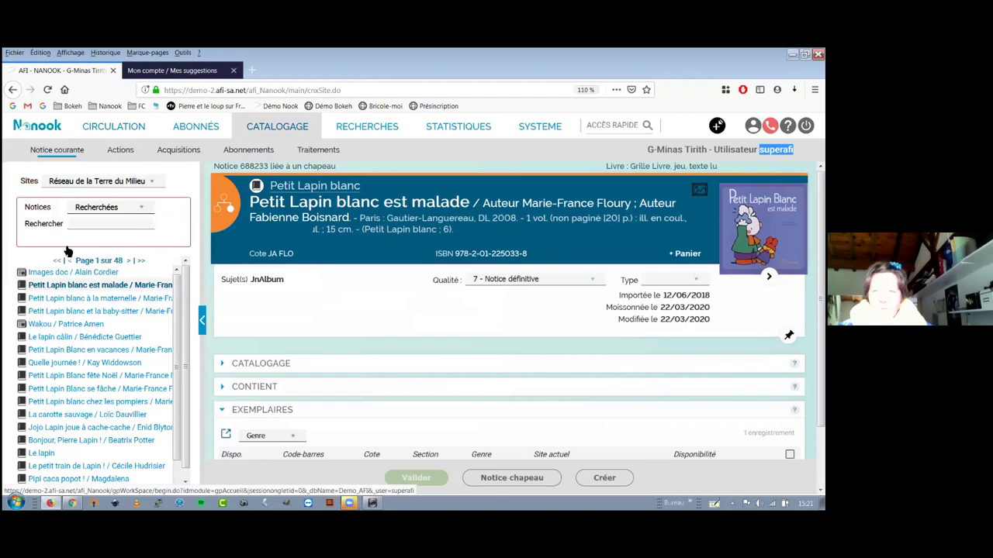
pyautogui.click(98, 187)
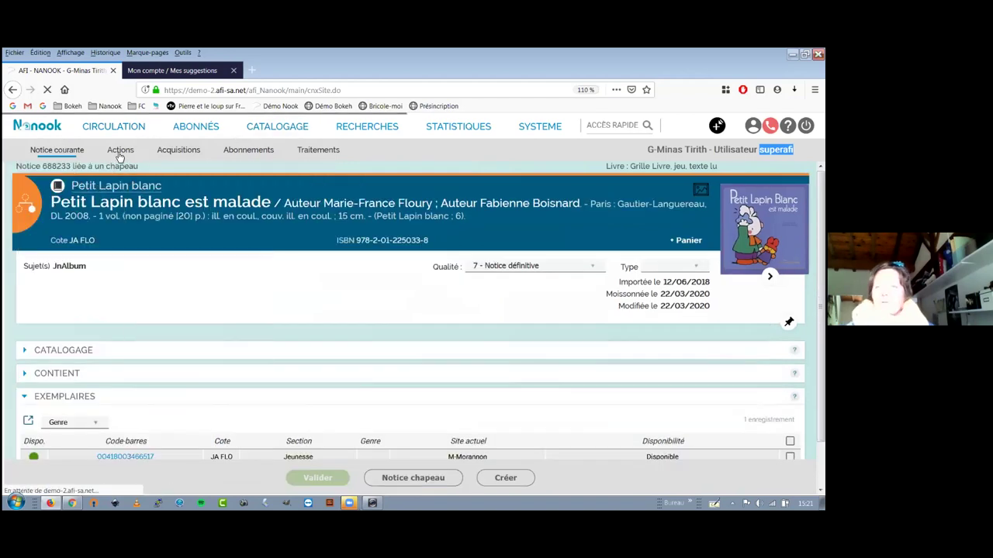
pyautogui.moveTo(115, 150)
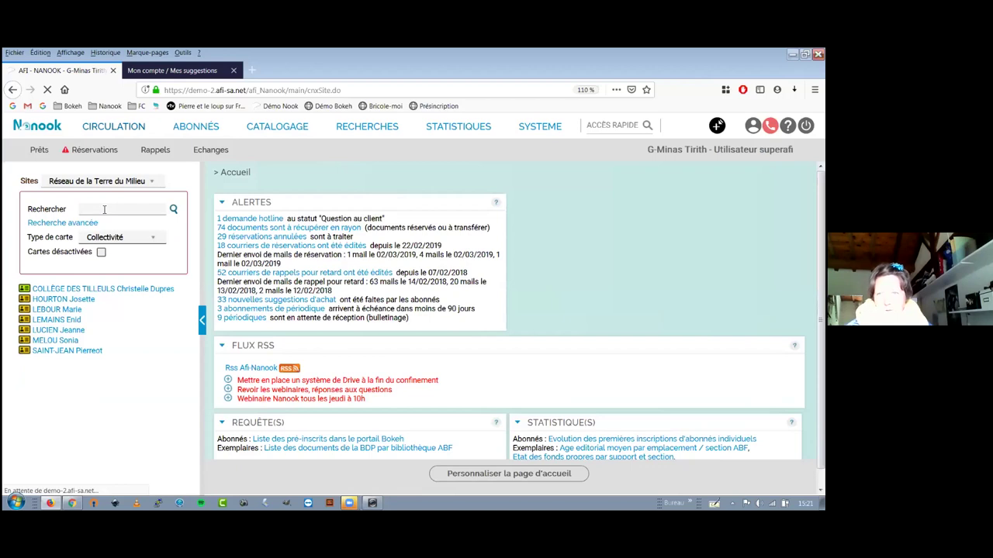
pyautogui.write('felten')
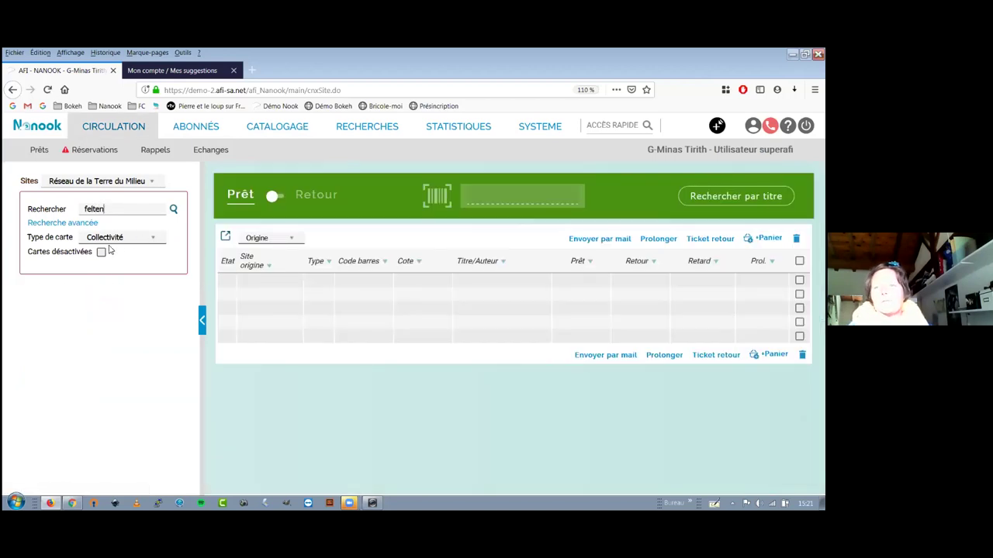
pyautogui.click(173, 211)
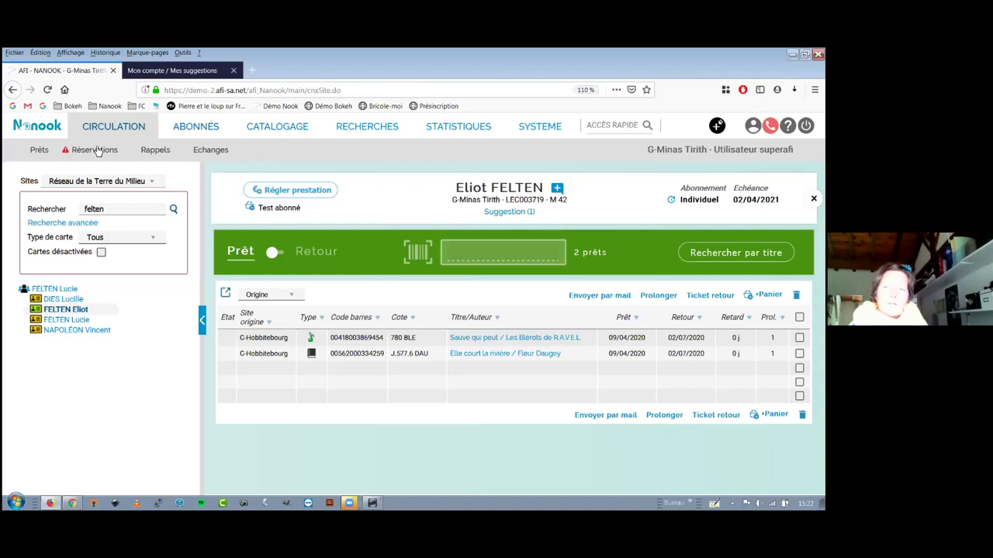
pyautogui.click(33, 129)
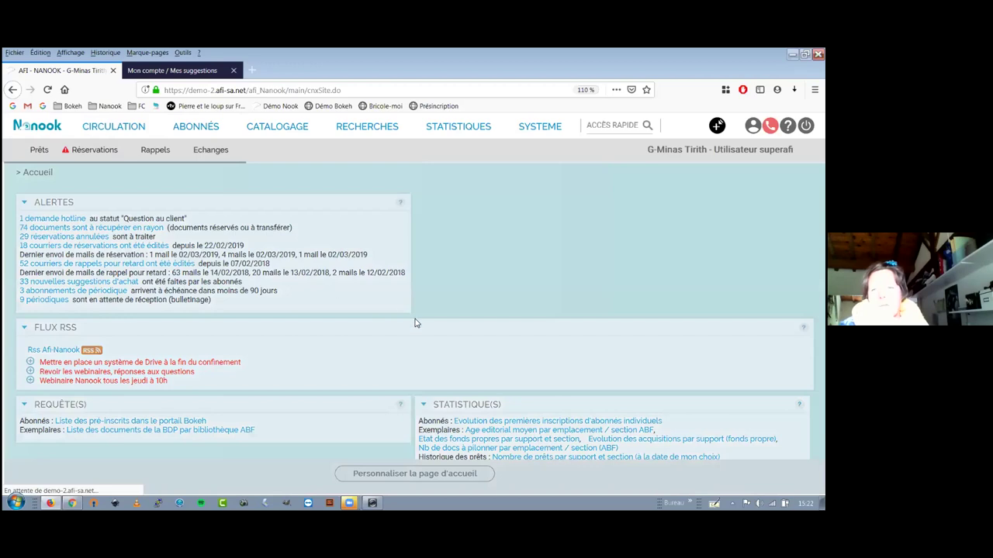
# Open the 'Bricole moi un mouton' entry from Nanook's list of free suggestions.
pyautogui.scroll(-2, 199, 316)
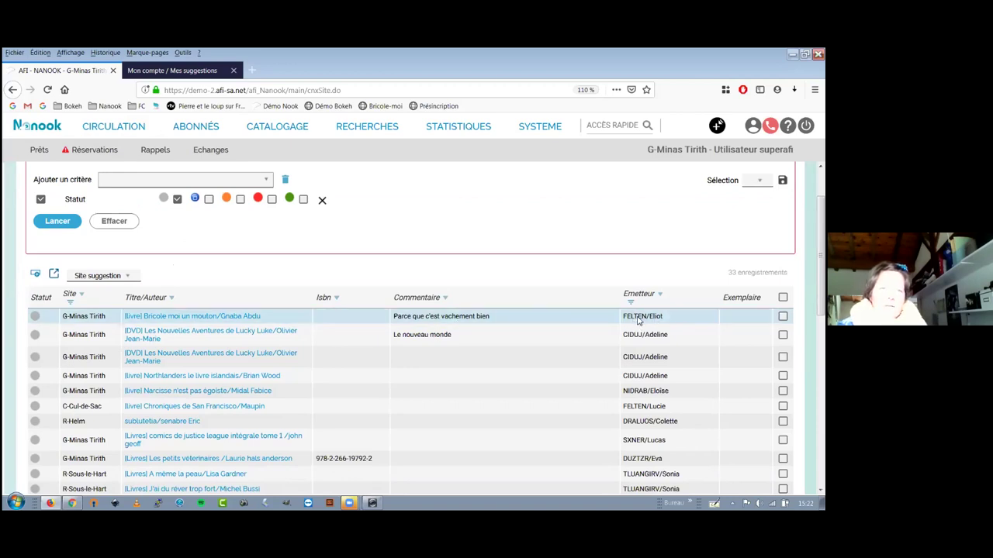
pyautogui.click(198, 318)
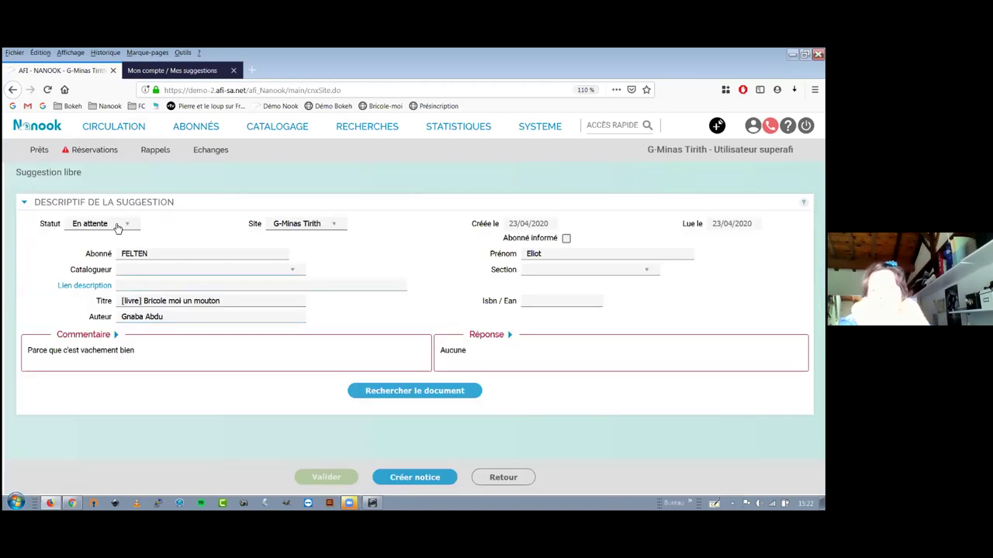
# Keep status En attente and site G-Minas Tirith, and set the section to Adulte.
pyautogui.click(104, 227)
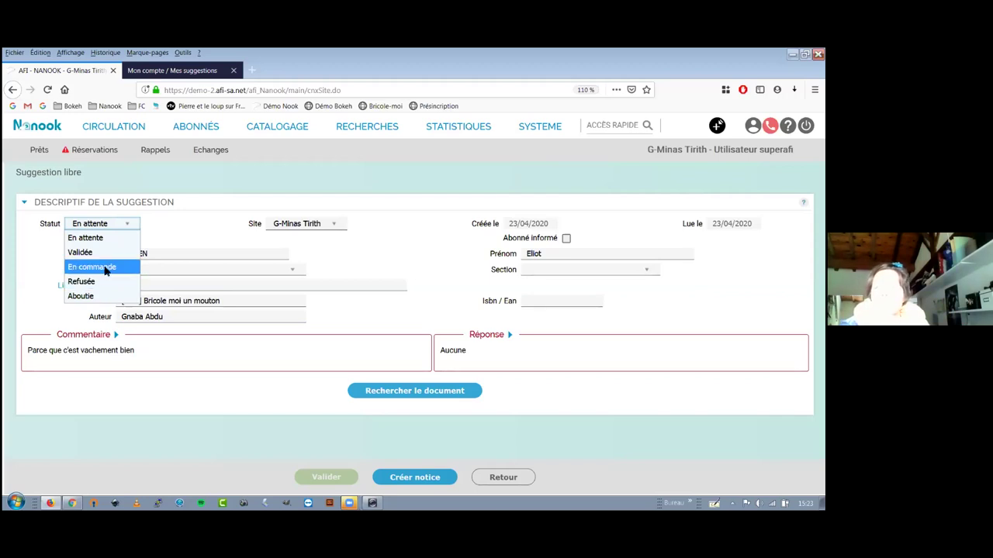
pyautogui.click(127, 238)
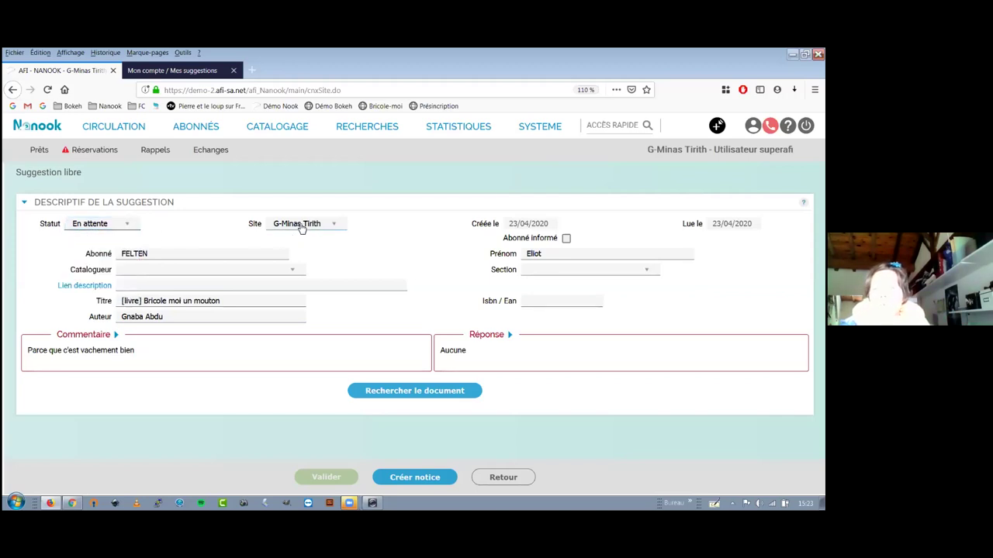
pyautogui.click(301, 226)
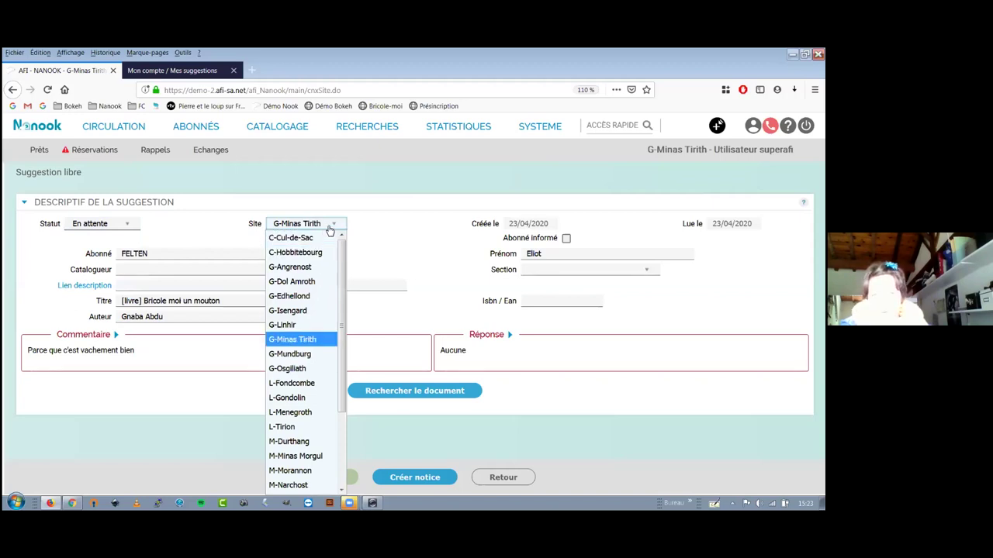
pyautogui.click(329, 227)
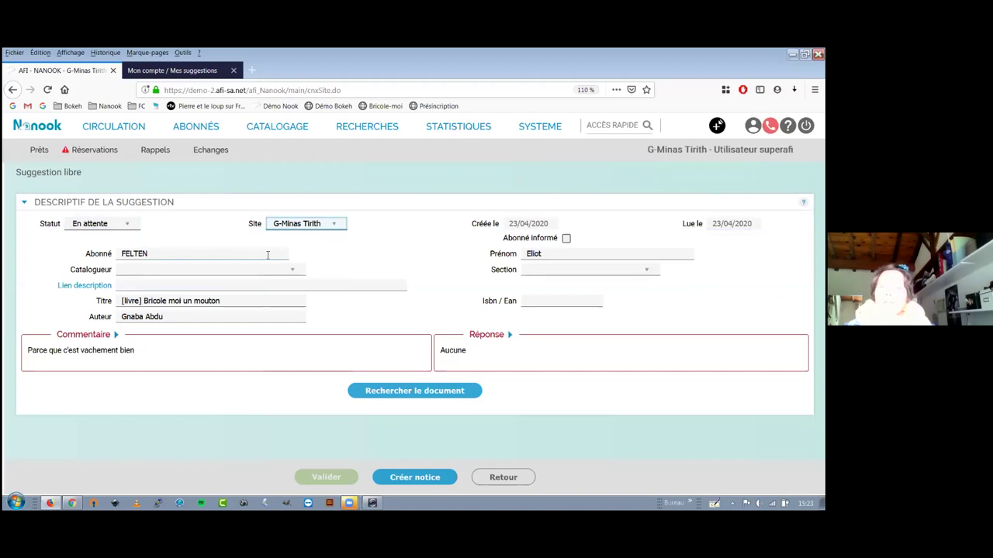
pyautogui.click(535, 269)
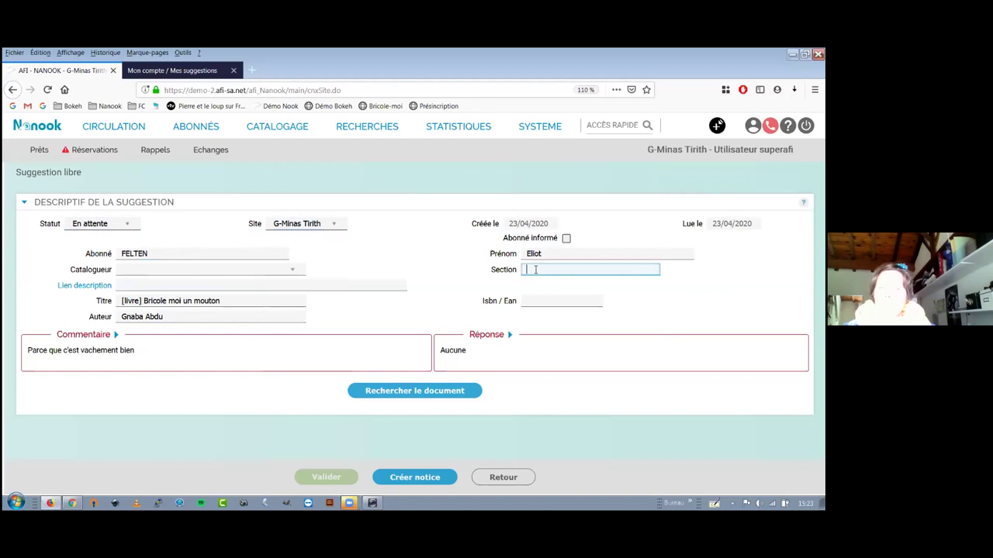
pyautogui.click(531, 284)
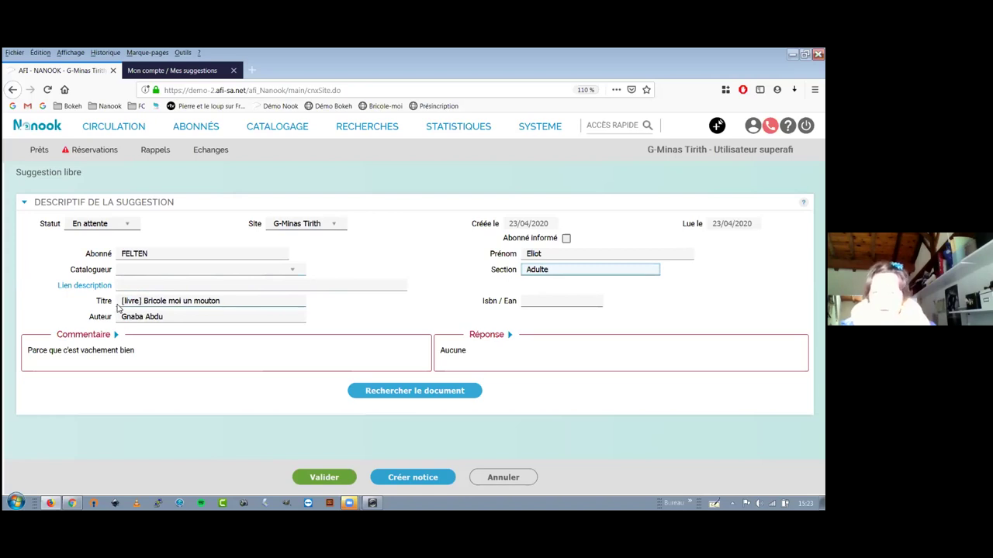
# Search the catalogue for the suggested title and author, finding no matching record.
pyautogui.moveTo(121, 301); pyautogui.dragTo(141, 301)
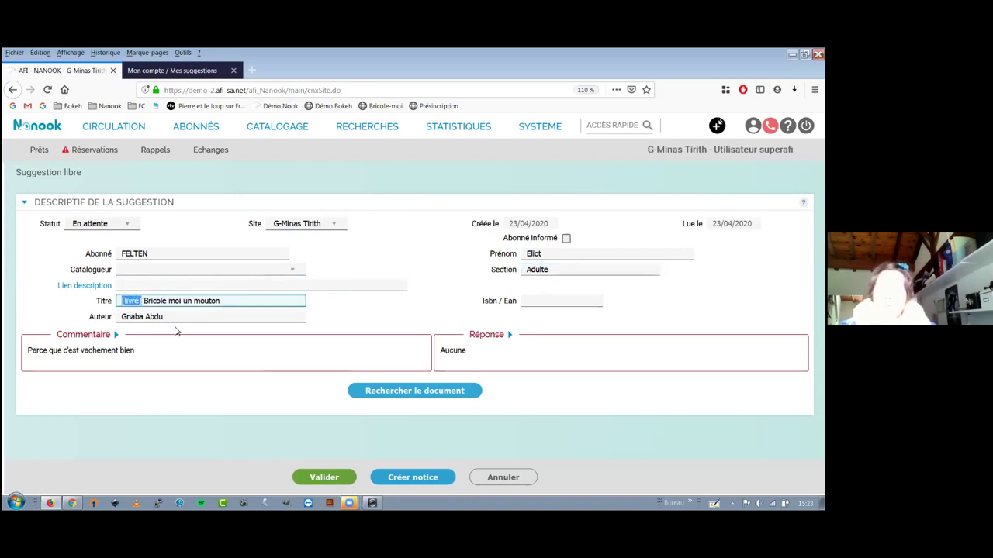
pyautogui.click(168, 304)
pyautogui.click(160, 318)
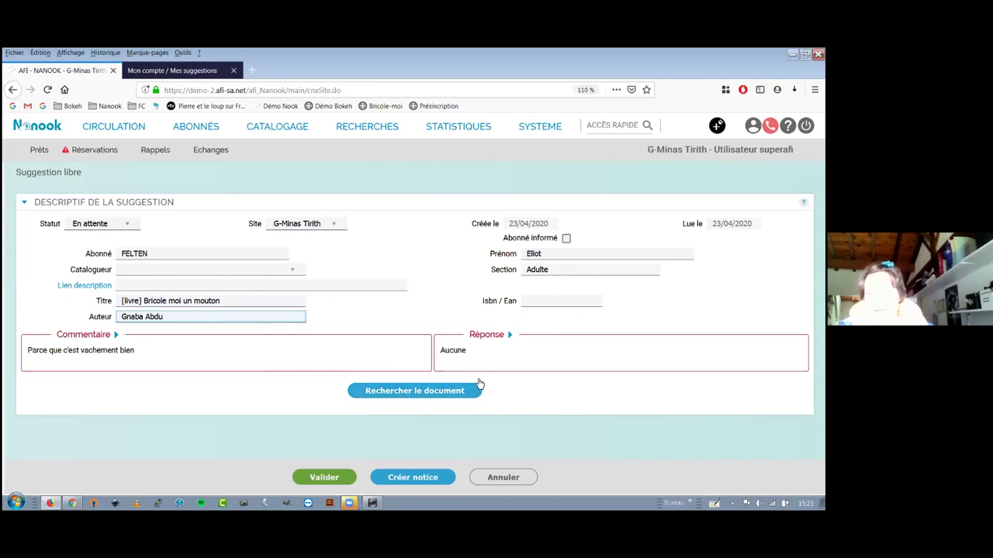
pyautogui.click(406, 395)
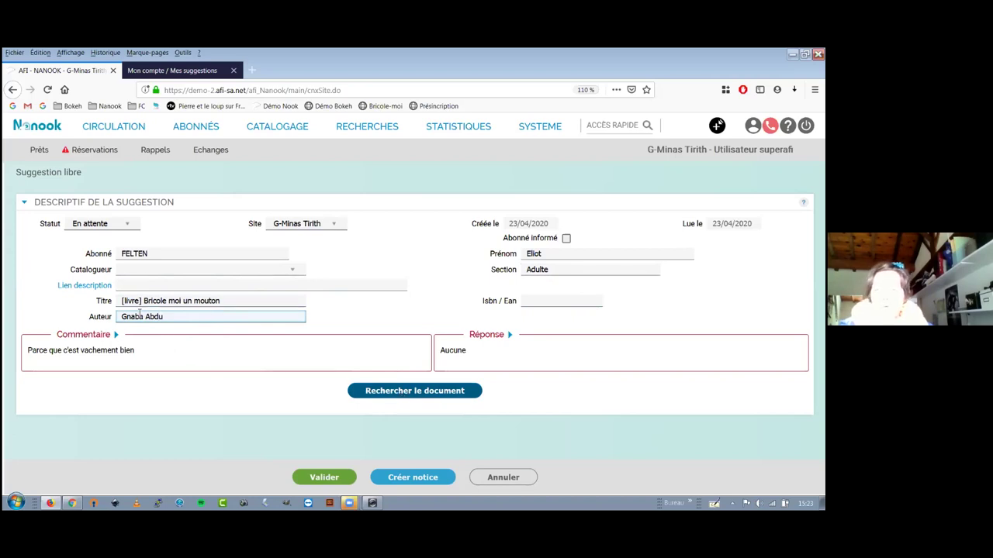
pyautogui.moveTo(118, 301); pyautogui.dragTo(233, 301)
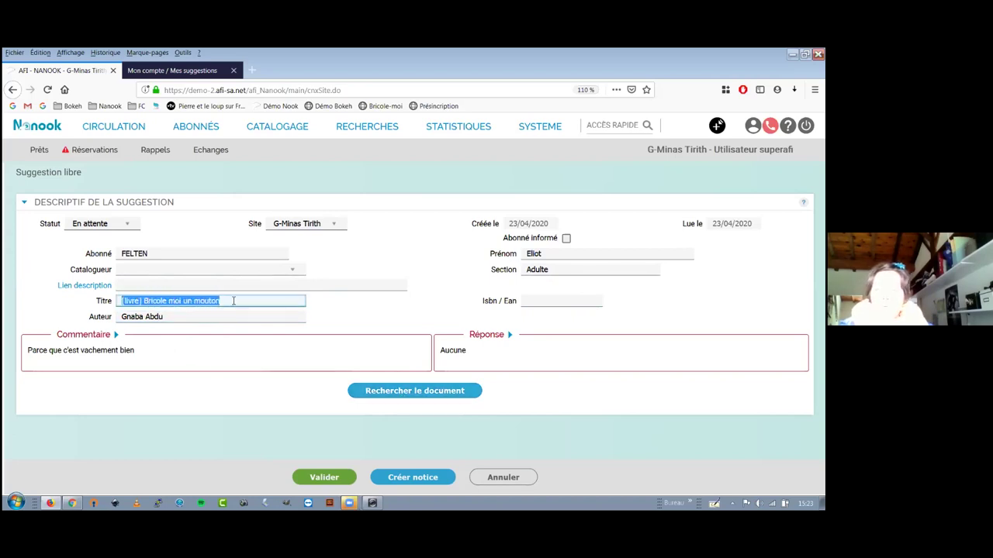
pyautogui.moveTo(172, 316); pyautogui.dragTo(121, 316)
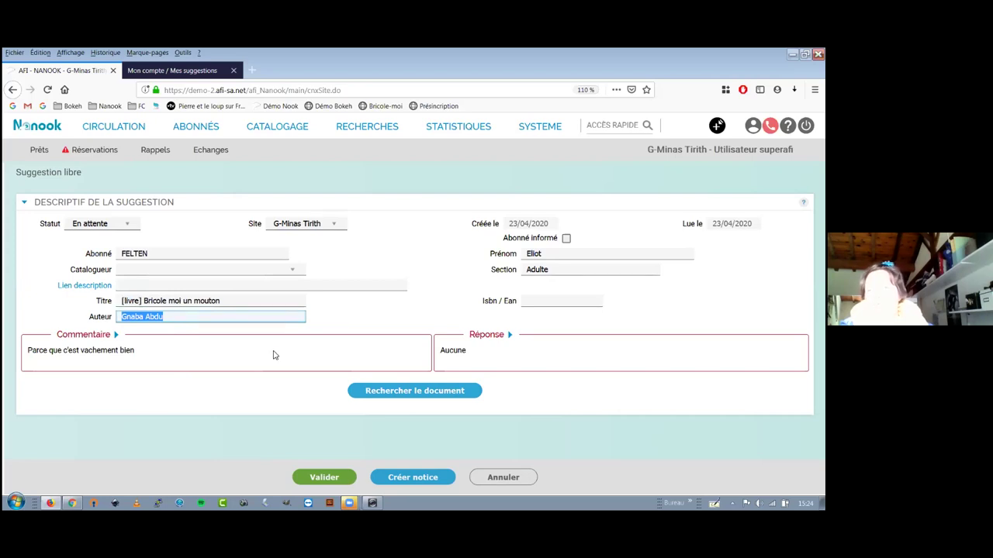
pyautogui.click(396, 399)
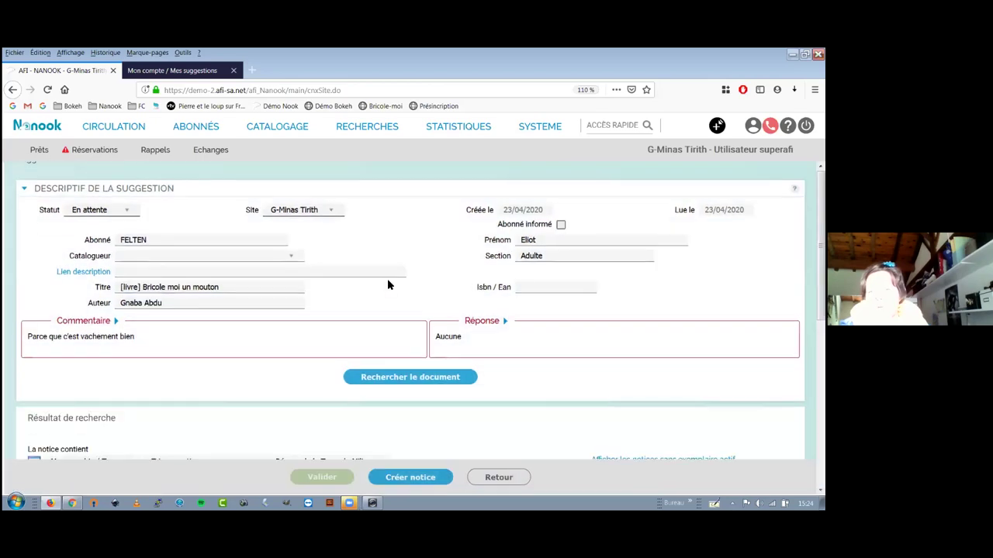
# Change the suggestion's status to Validée.
pyautogui.scroll(4, 389, 287)
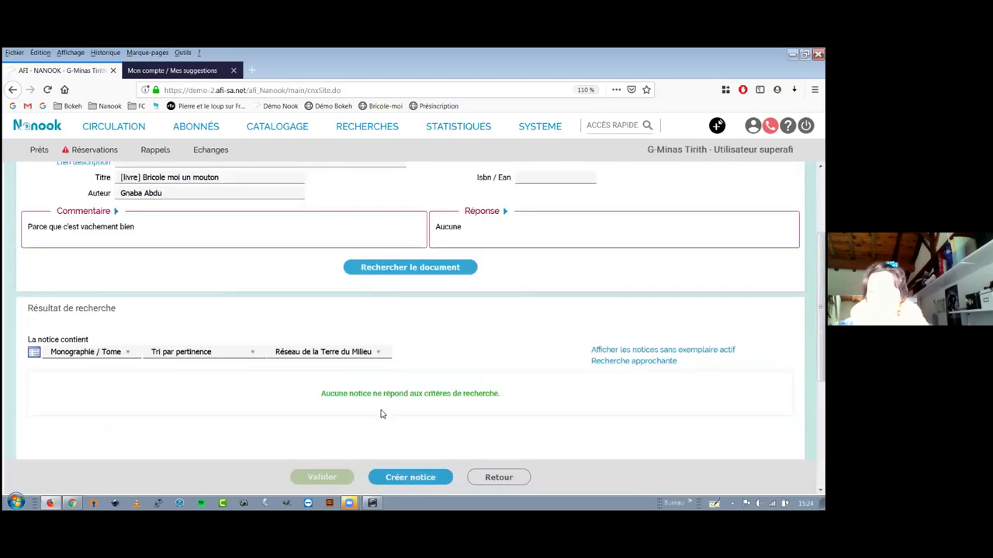
pyautogui.scroll(3, 217, 364)
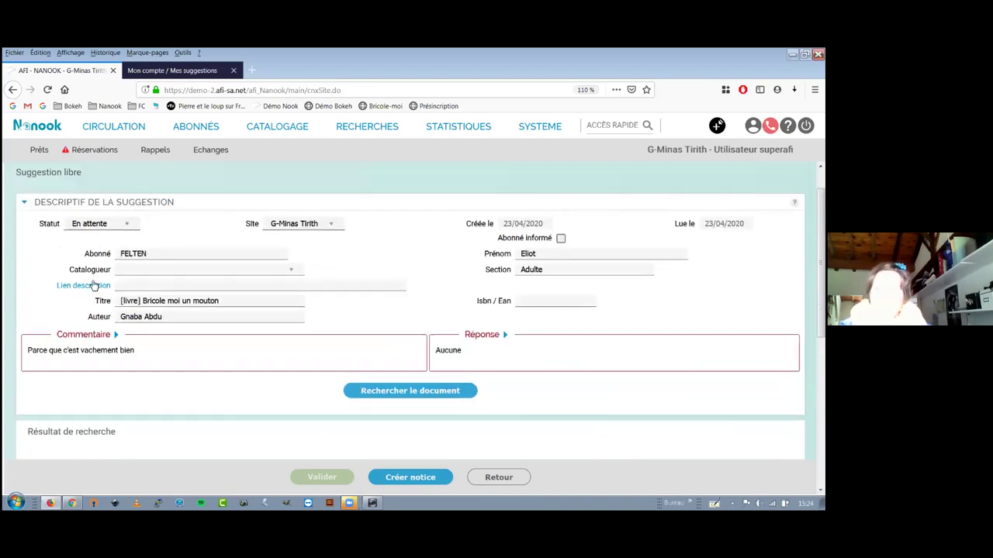
pyautogui.click(83, 225)
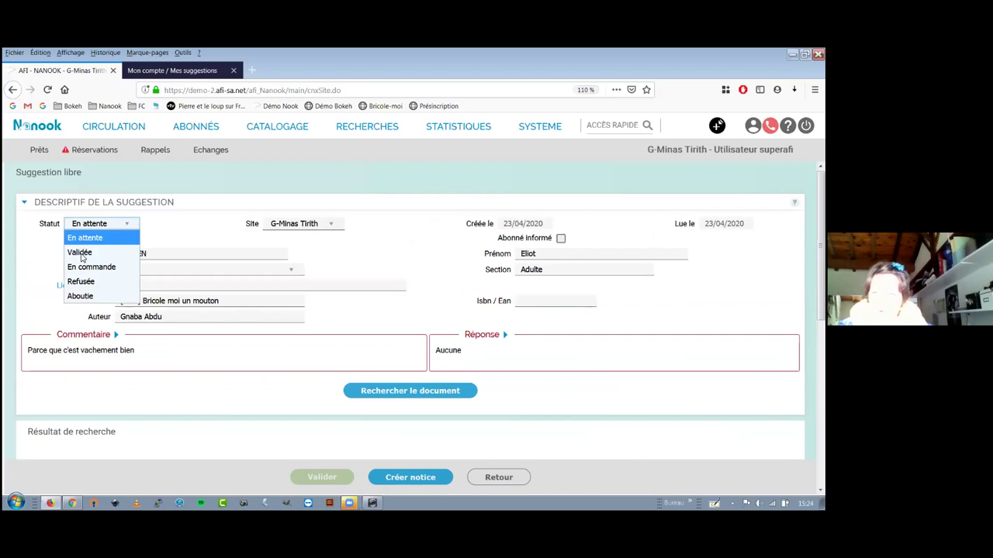
pyautogui.click(80, 252)
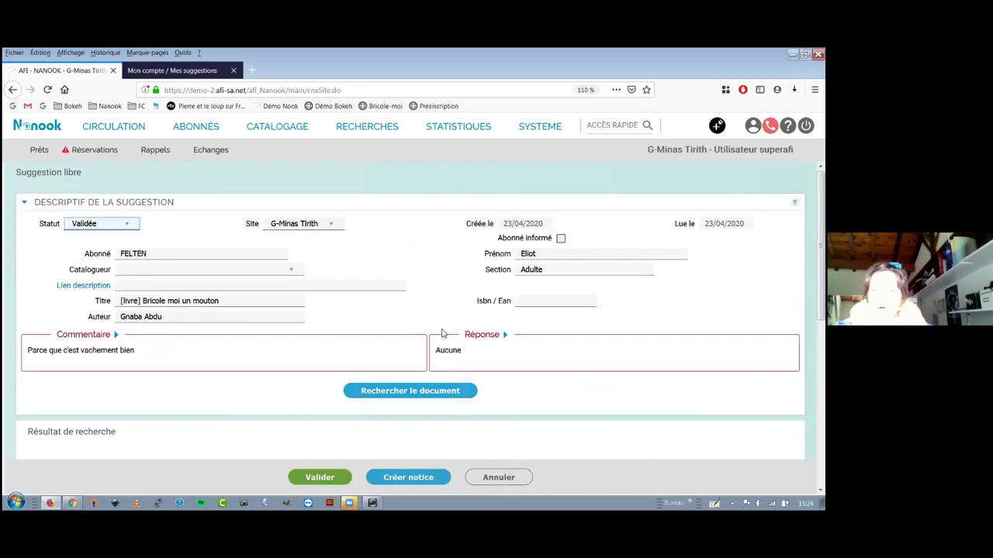
# Reply 'Ok pour une commande, nous vous tiendrons informé dès qu'il sera dispo.' and save the suggestion.
pyautogui.click(457, 354)
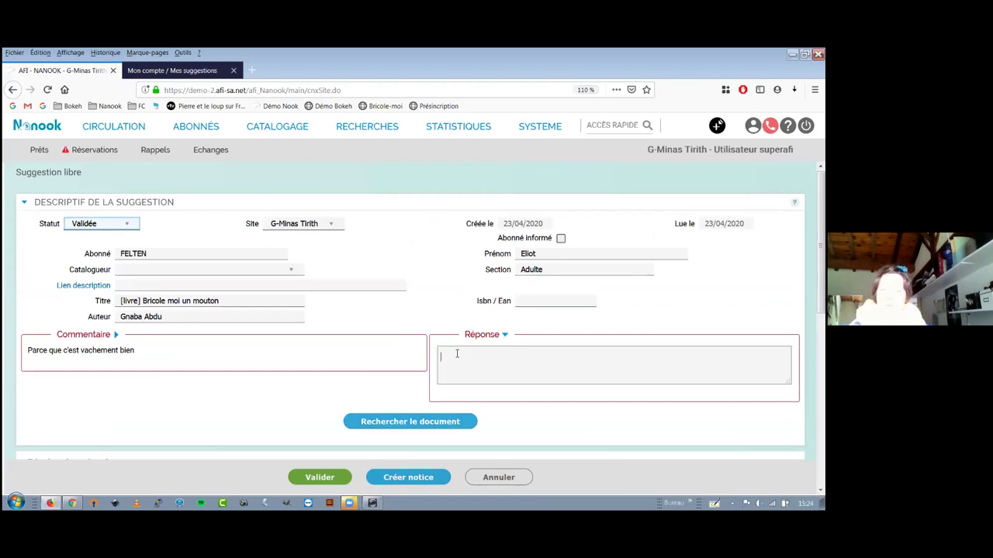
pyautogui.write('Ok pour une c')
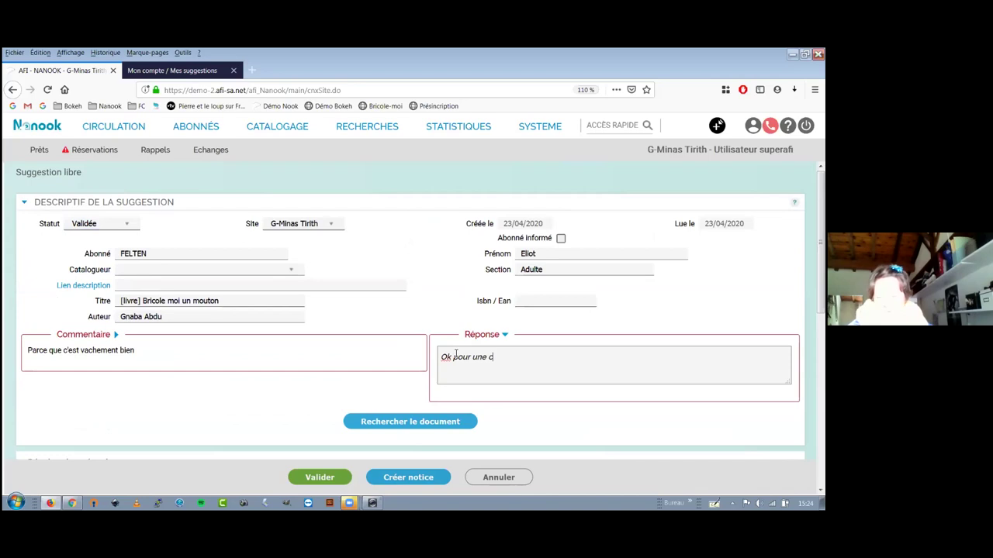
pyautogui.write('ommande, nous vous tiendrons informé d')
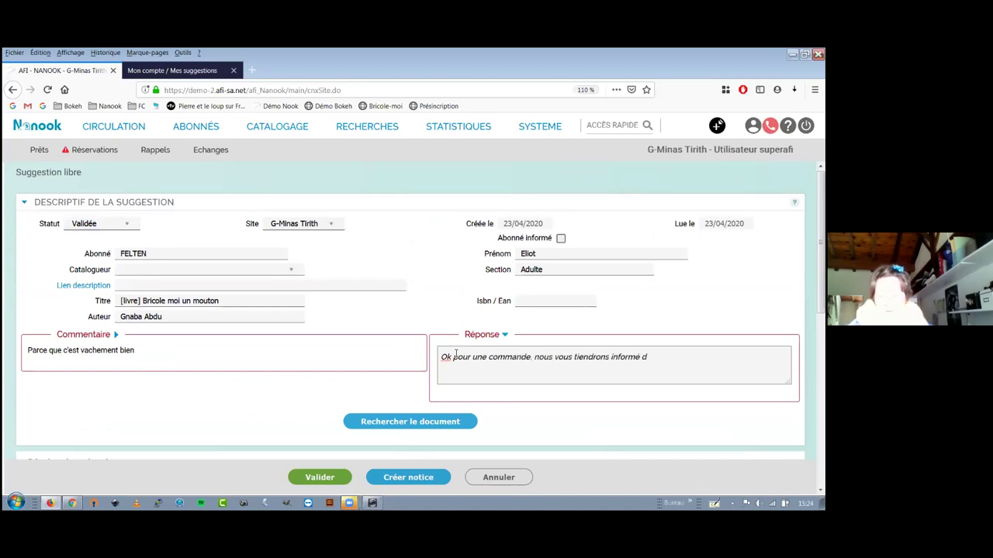
pyautogui.write("ès qu'il sera dispo.")
pyautogui.click(332, 473)
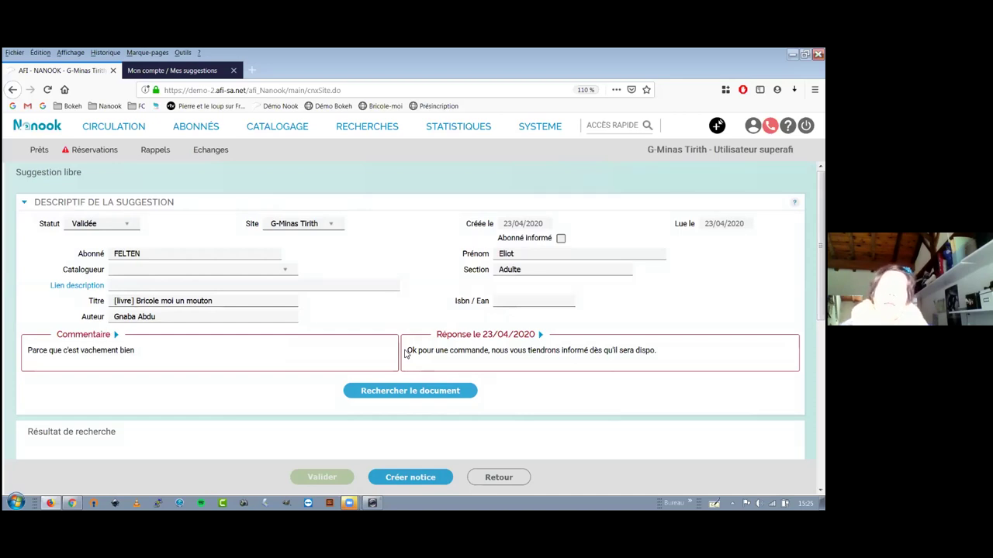
# Tick 'Abonné informé', save, and bring up the portal's Mes suggestions page.
pyautogui.moveTo(408, 351); pyautogui.dragTo(661, 353)
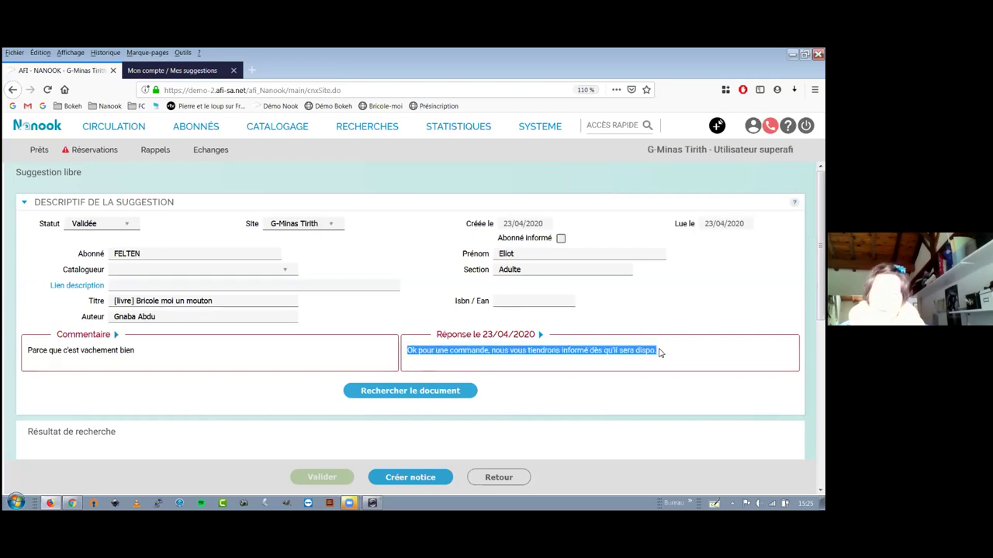
pyautogui.click(660, 354)
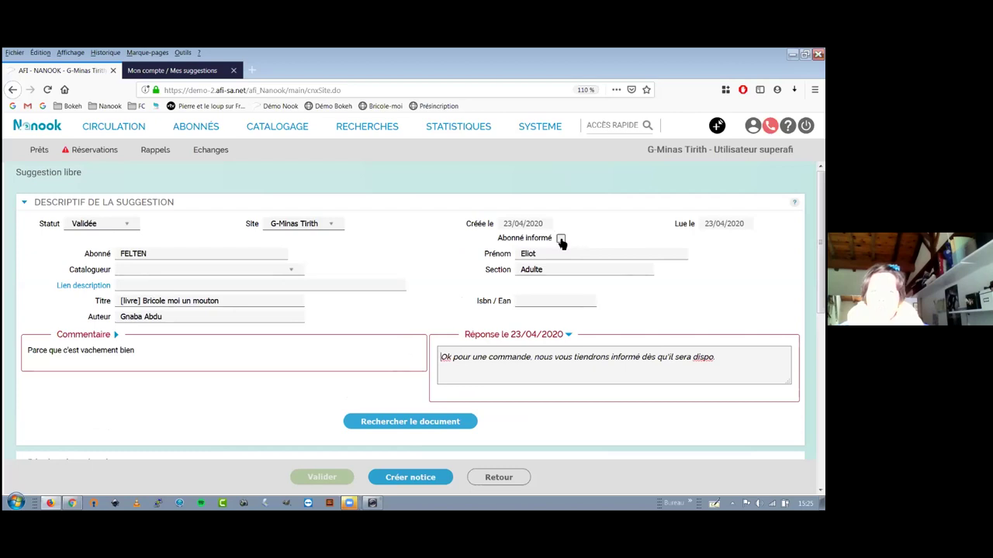
pyautogui.click(560, 239)
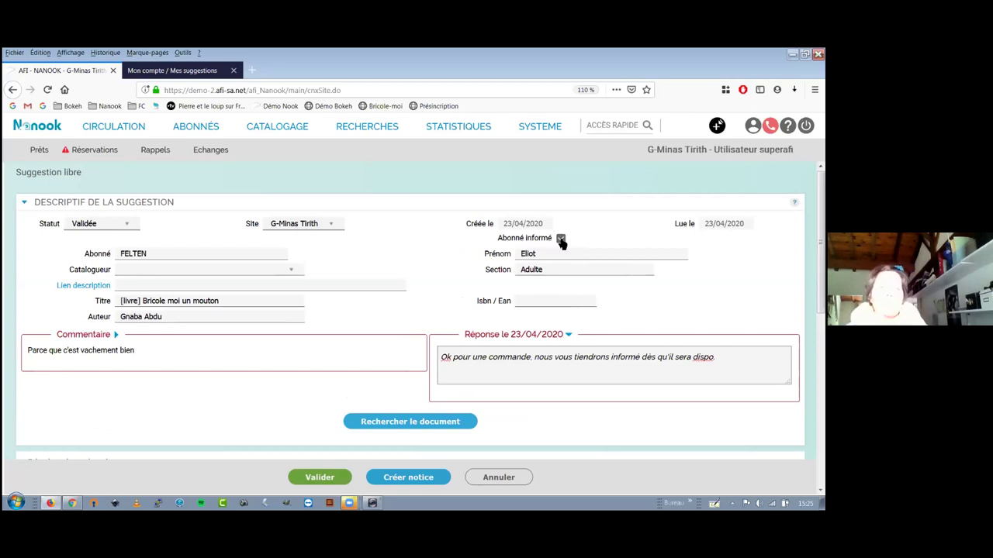
pyautogui.click(560, 240)
pyautogui.click(560, 240)
pyautogui.click(560, 239)
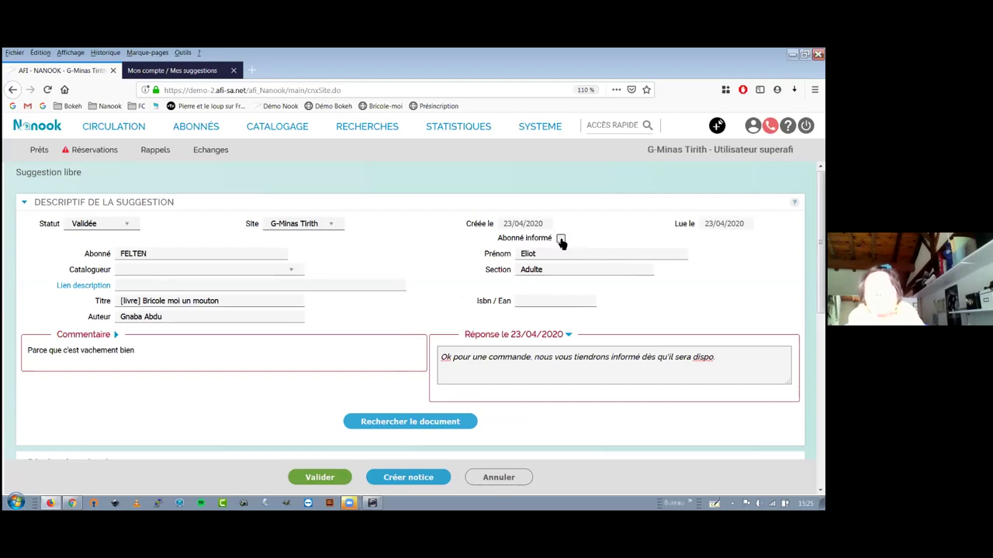
pyautogui.click(560, 239)
pyautogui.click(319, 477)
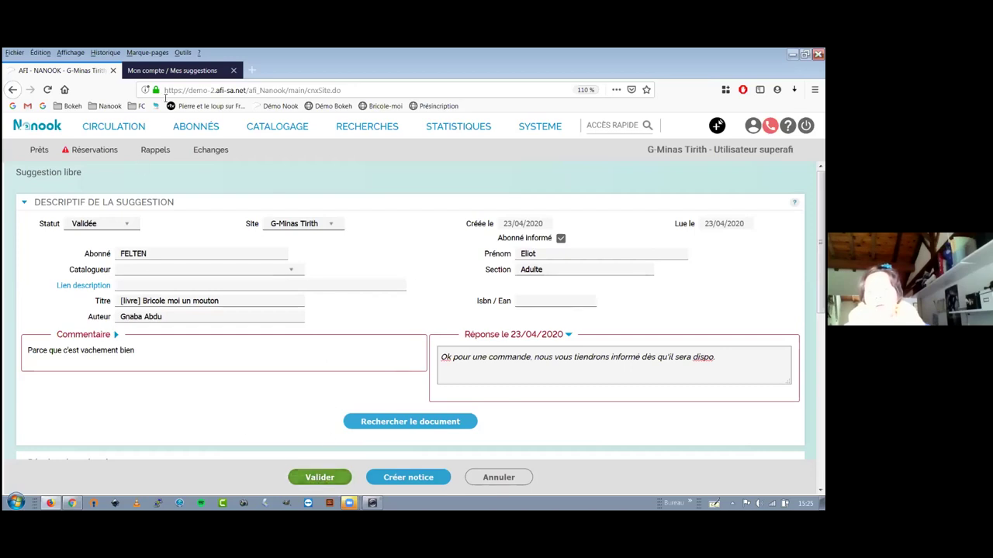
pyautogui.click(163, 71)
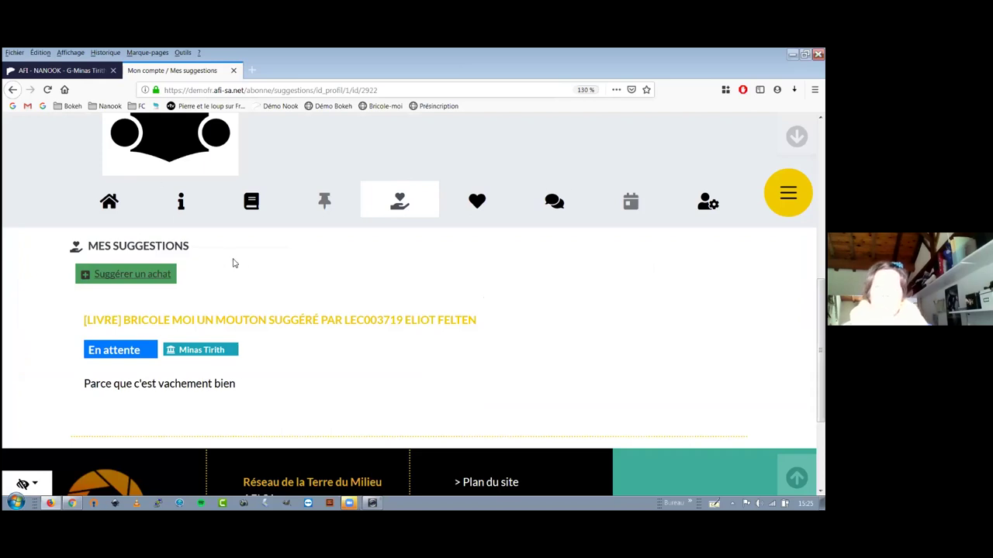
# Reload Mes suggestions to see 'Bricole moi un mouton' Validée with its 2020-04-23 reply, then return to Nanook.
pyautogui.scroll(10, 155, 184)
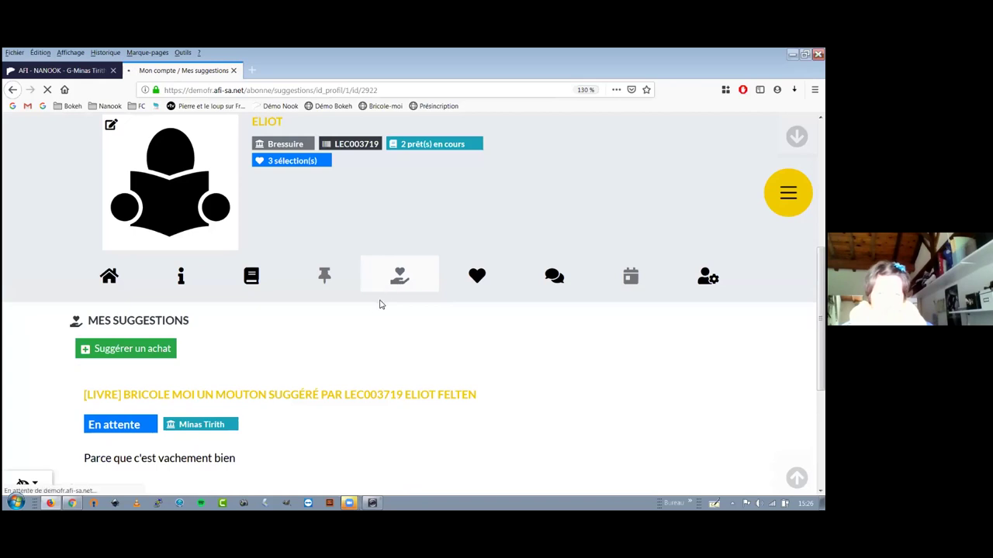
pyautogui.click(400, 278)
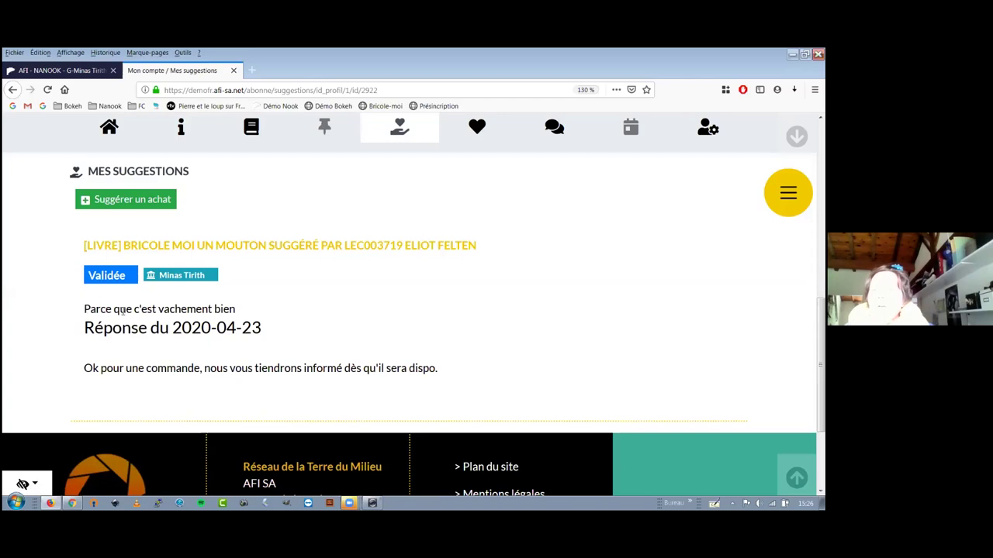
pyautogui.moveTo(84, 309); pyautogui.dragTo(236, 312)
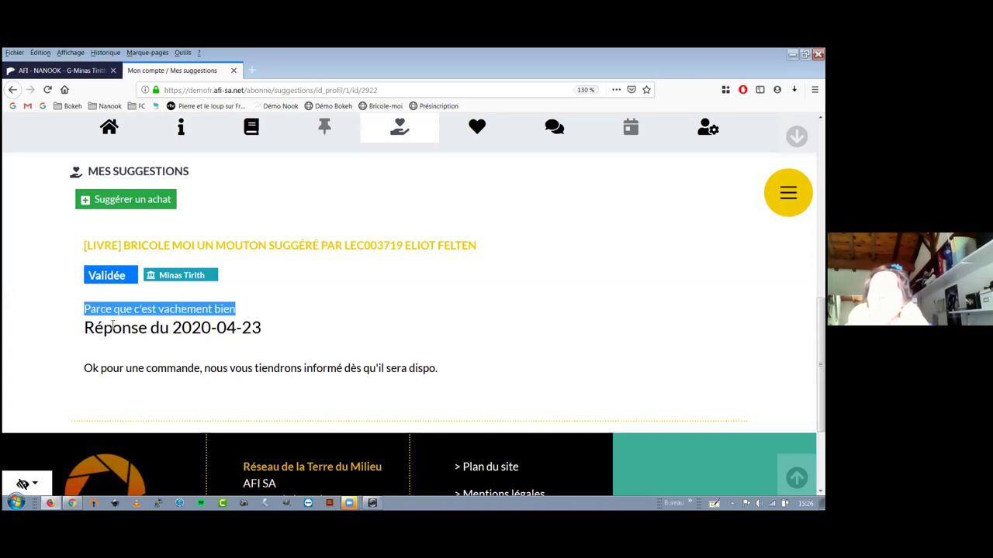
pyautogui.moveTo(85, 329); pyautogui.dragTo(259, 330)
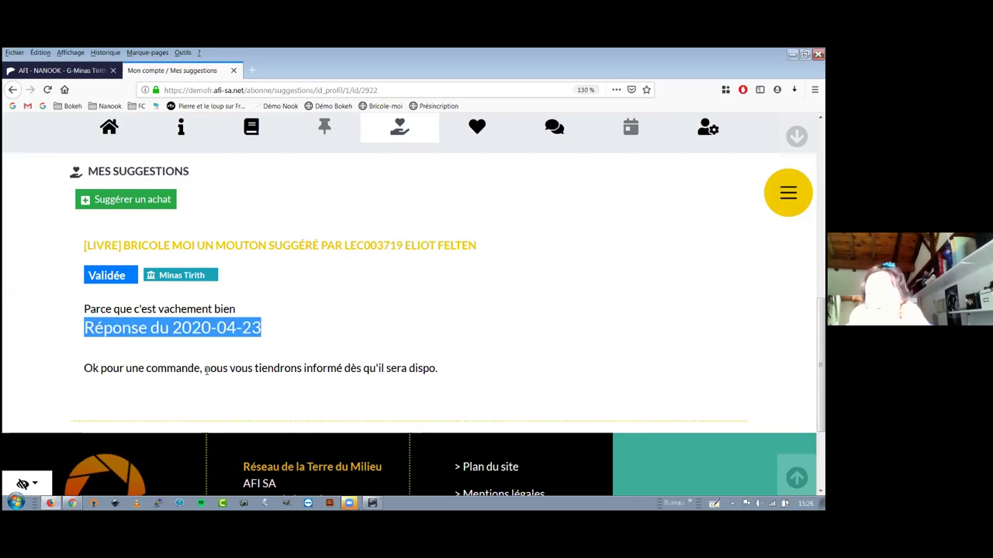
pyautogui.moveTo(229, 370); pyautogui.dragTo(510, 388)
pyautogui.click(502, 373)
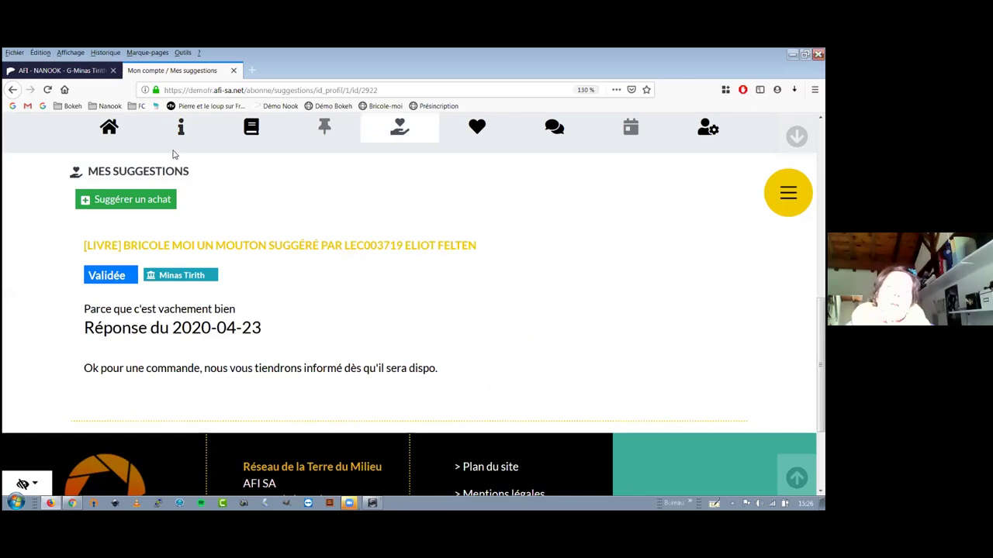
pyautogui.click(65, 76)
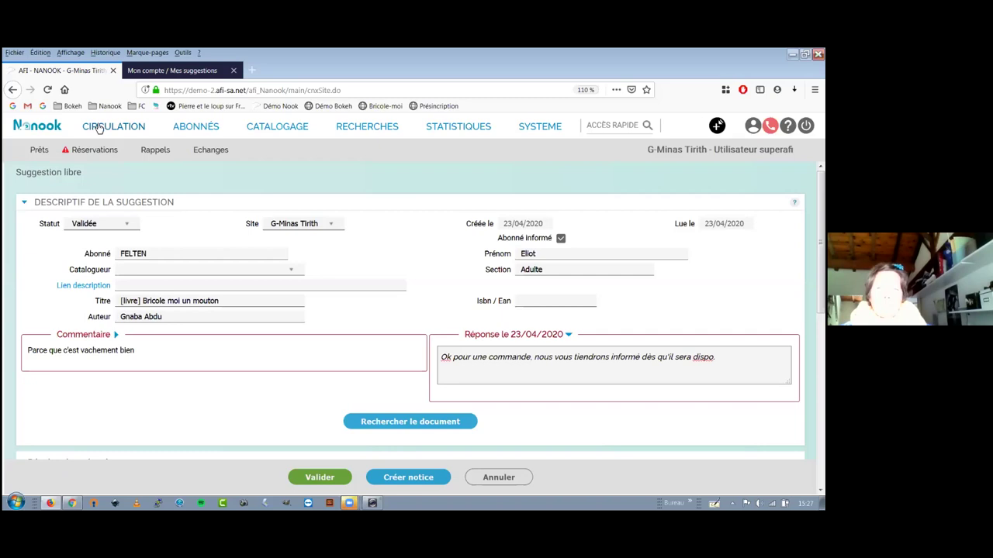
# Navigate away from the Nanook suggestion form, confirming to continue without saving.
pyautogui.click(195, 76)
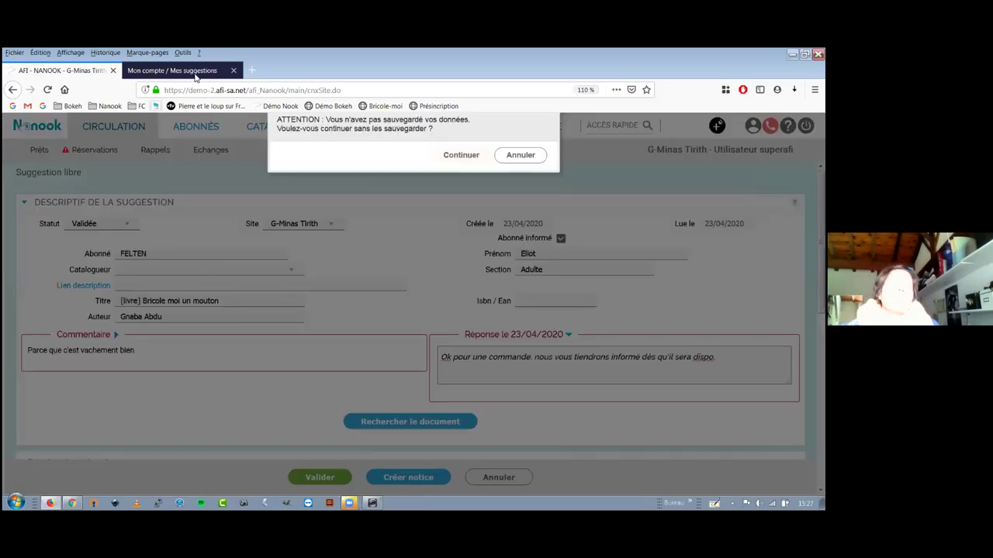
pyautogui.press('Return')
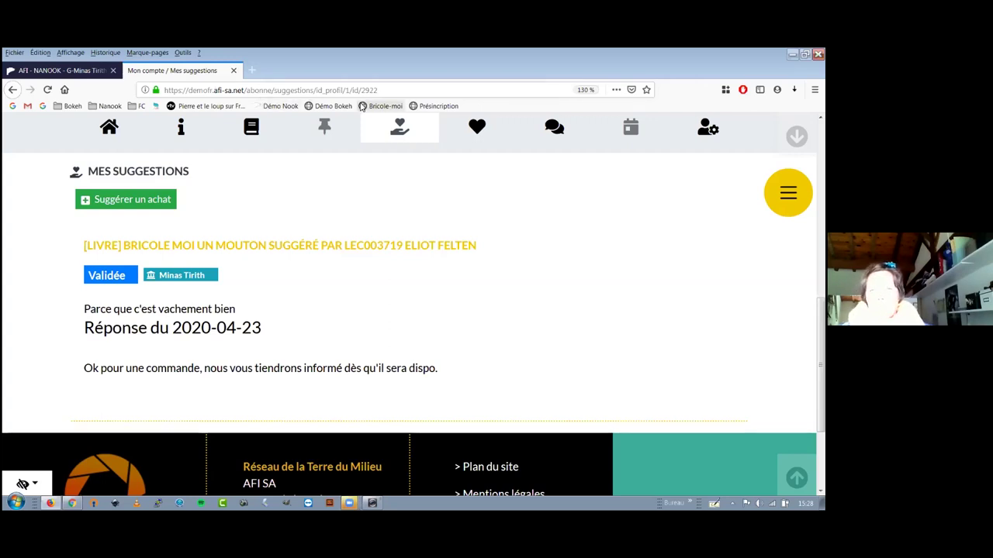
# Open the Préinscription page, highlight the auth/pre-registration part of its address, and open the Médiathèque list.
pyautogui.click(438, 105)
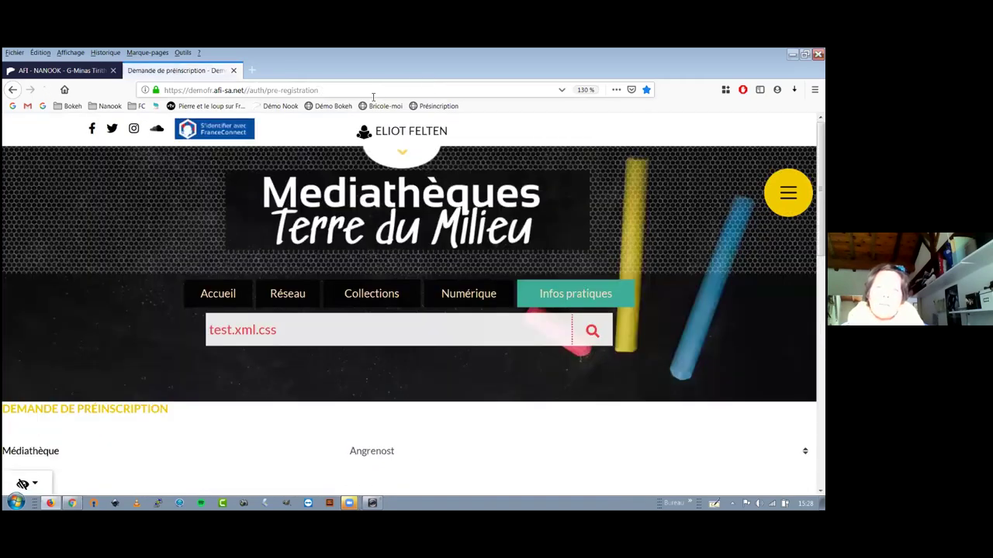
pyautogui.doubleClick(373, 96)
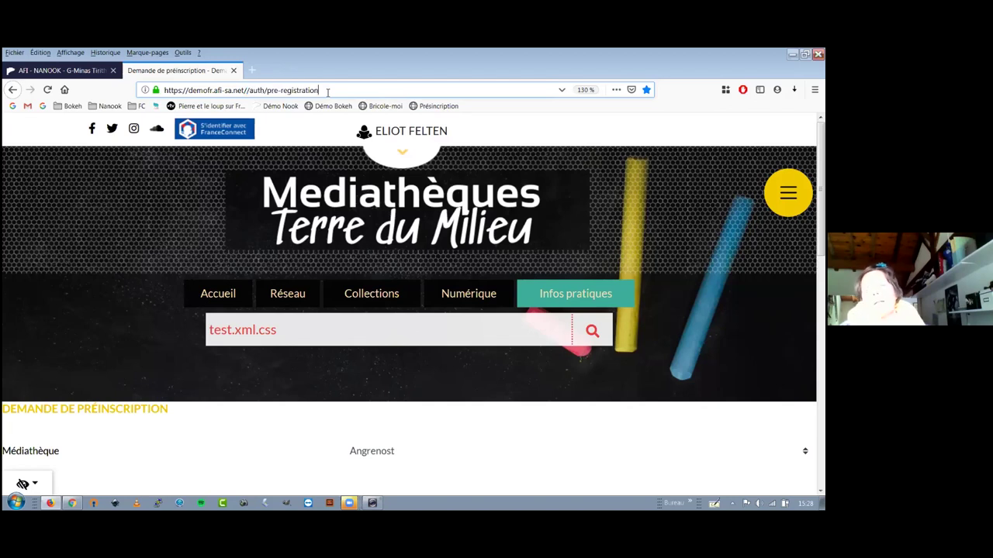
pyautogui.moveTo(249, 91); pyautogui.dragTo(349, 86)
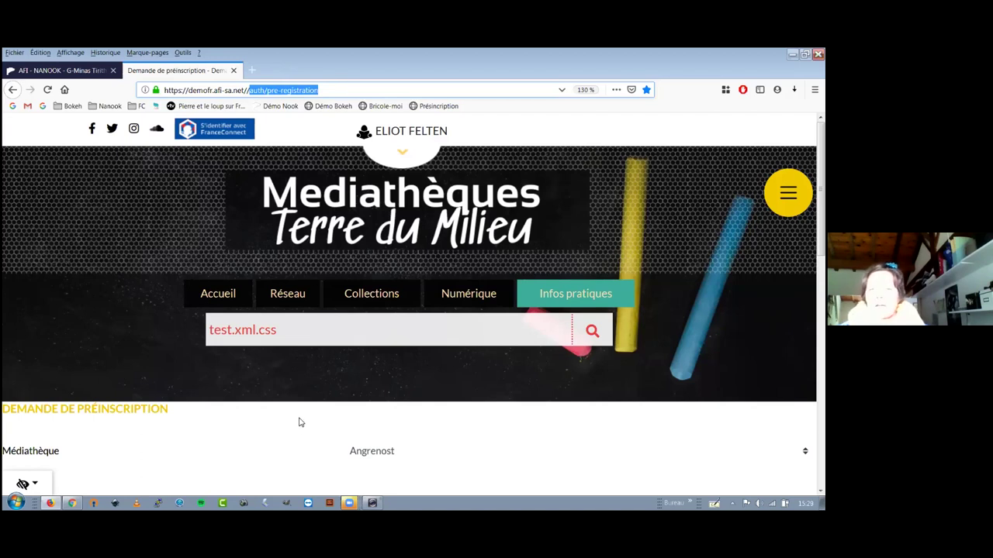
pyautogui.scroll(-5, 301, 422)
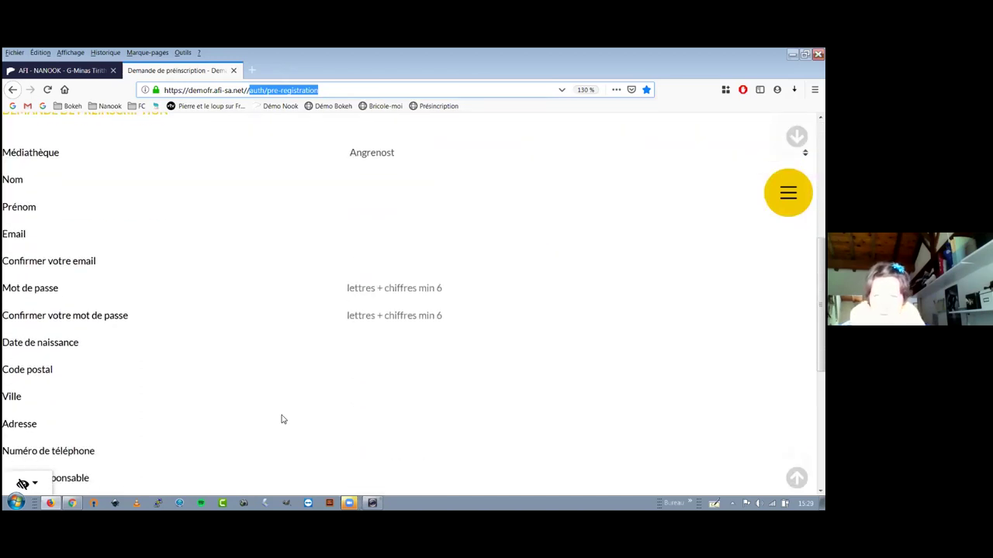
pyautogui.scroll(-1, 282, 419)
pyautogui.scroll(2, 283, 420)
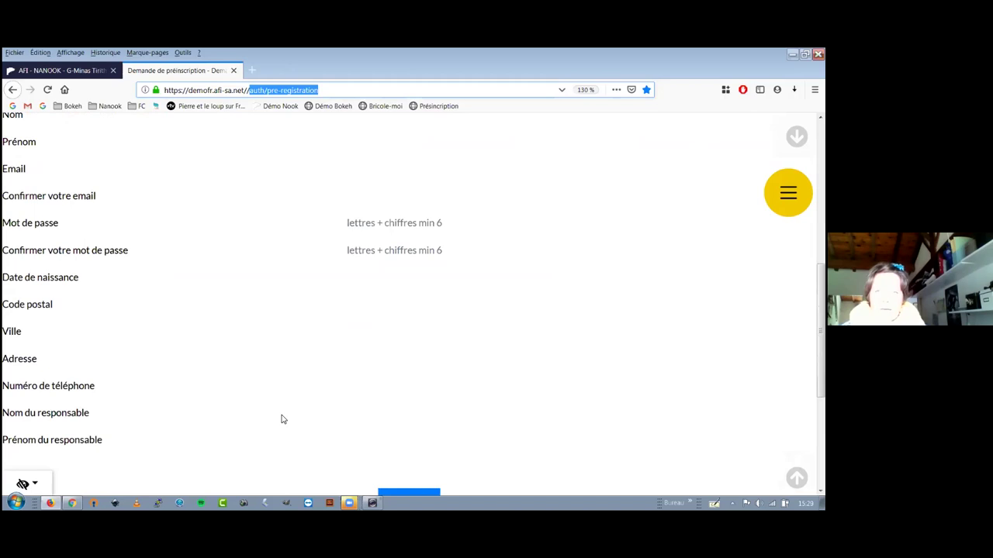
pyautogui.scroll(-1, 283, 419)
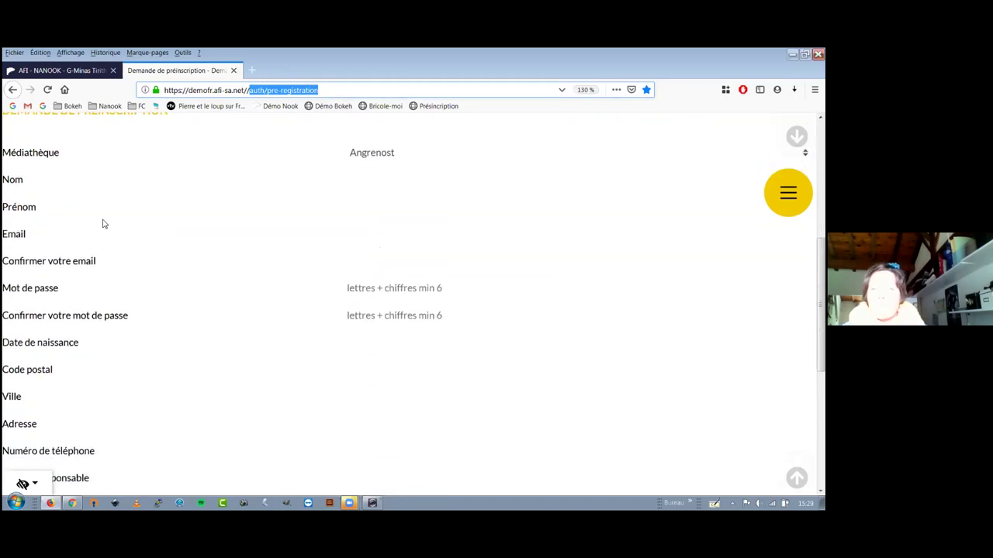
pyautogui.click(364, 159)
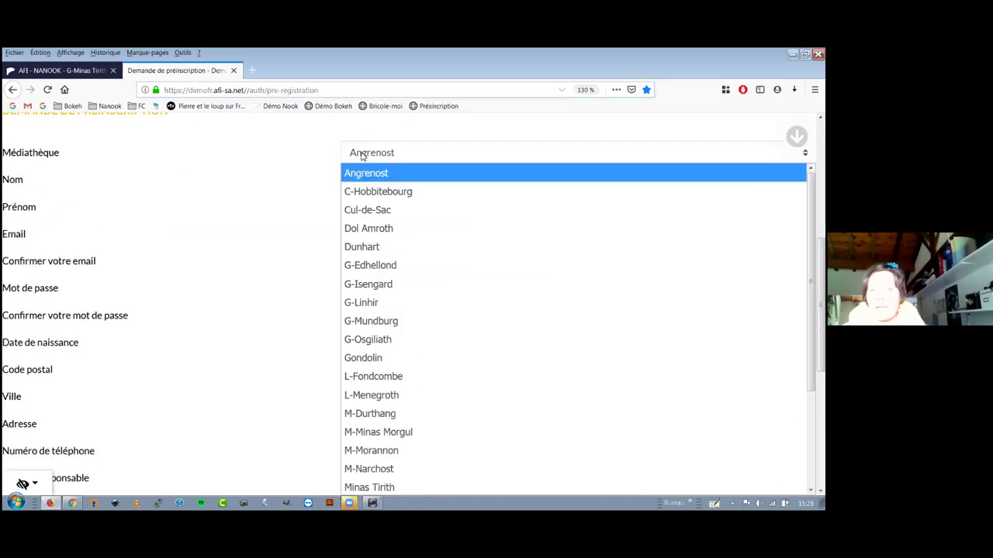
# Choose Minas Tirith as the pre-registration Médiathèque.
pyautogui.click(361, 173)
pyautogui.click(362, 178)
pyautogui.click(370, 208)
pyautogui.click(368, 231)
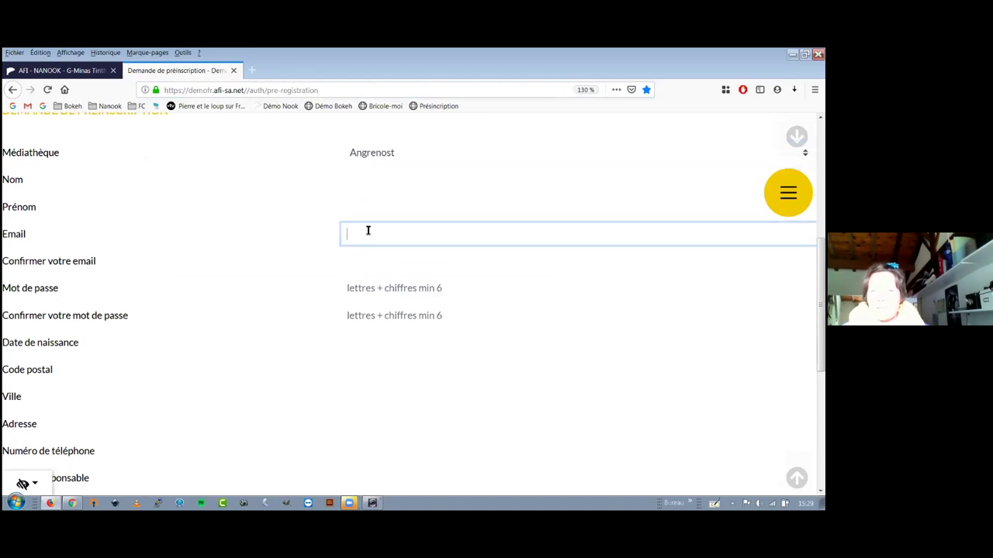
pyautogui.click(370, 157)
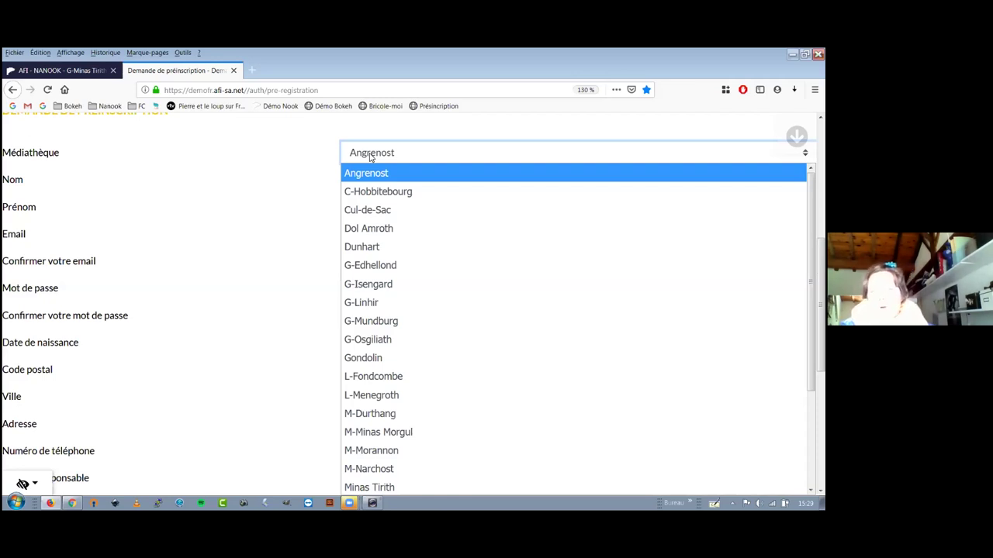
pyautogui.scroll(-1, 403, 435)
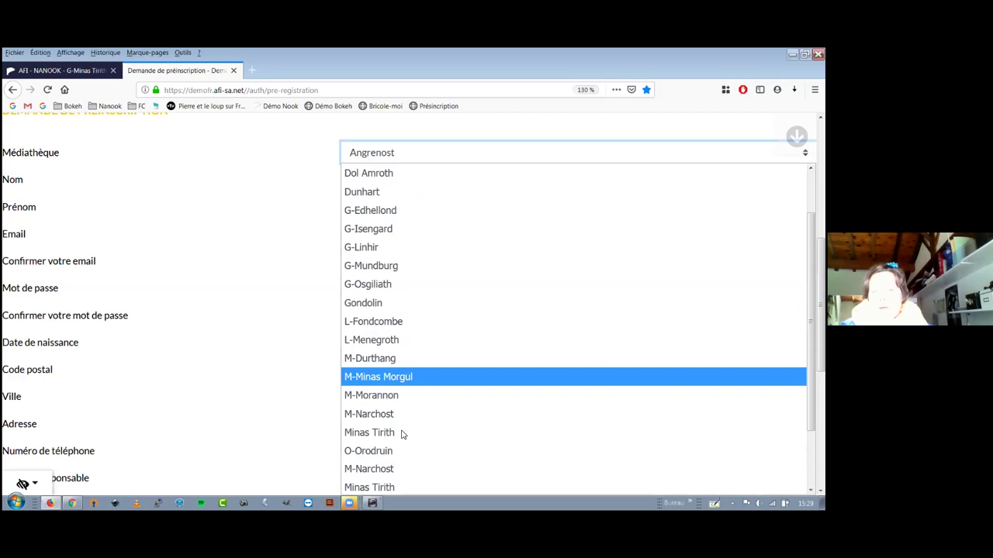
pyautogui.click(400, 436)
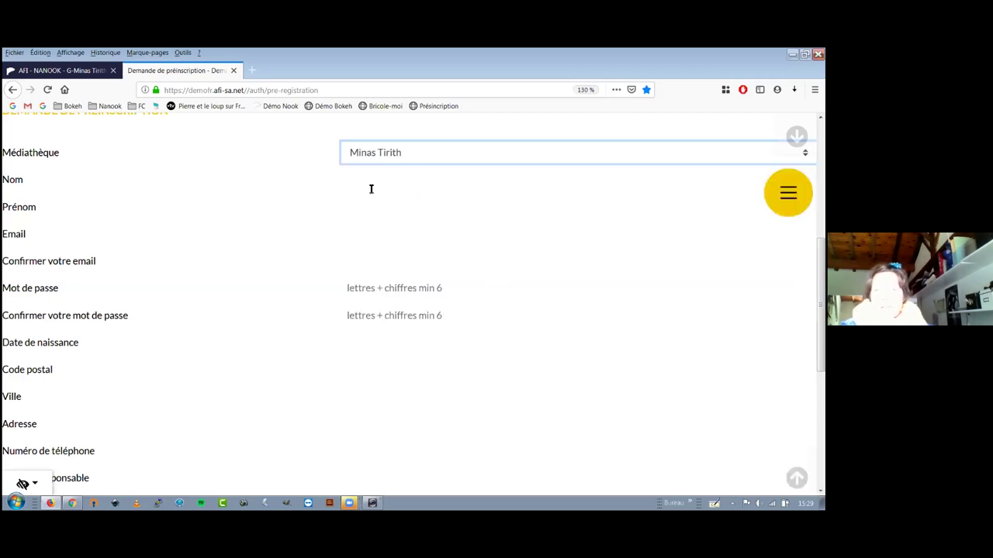
# Fill in the applicant's surname, first name, e-mail address and e-mail confirmation.
pyautogui.click(374, 188)
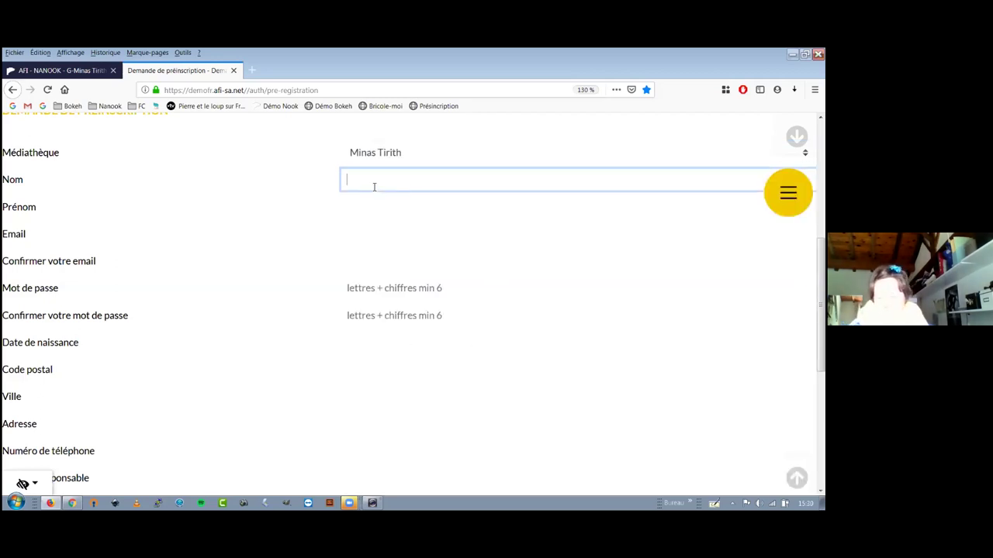
pyautogui.press('BackSpace')
pyautogui.press('BackSpace')
pyautogui.press('BackSpace')
pyautogui.press('BackSpace')
pyautogui.press('BackSpace')
pyautogui.press('BackSpace')
pyautogui.press('BackSpace')
pyautogui.press('BackSpace')
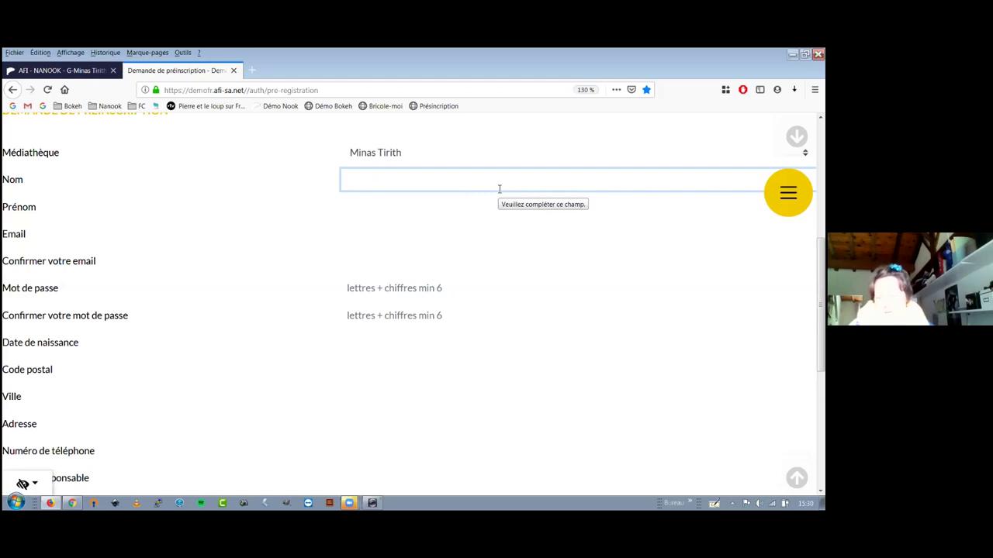
pyautogui.press('BackSpace')
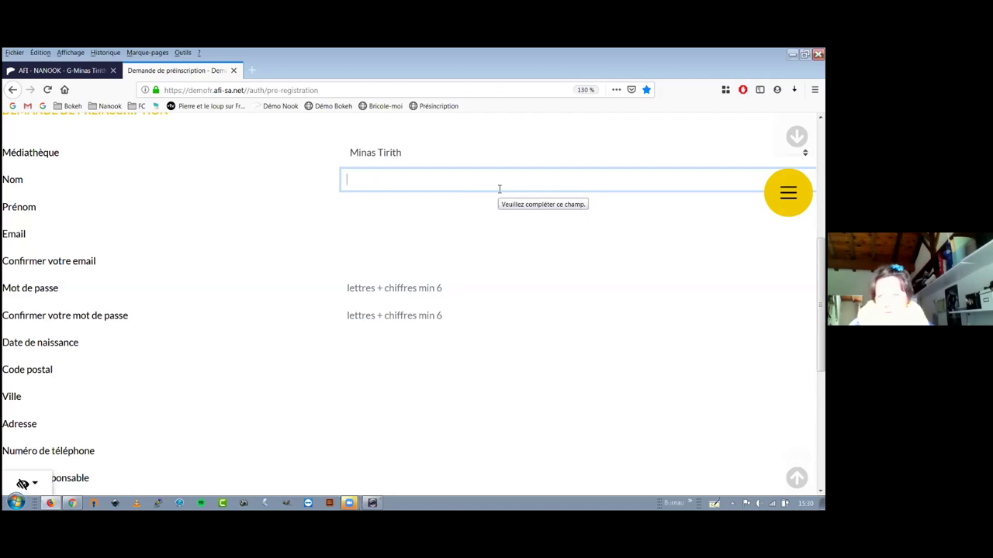
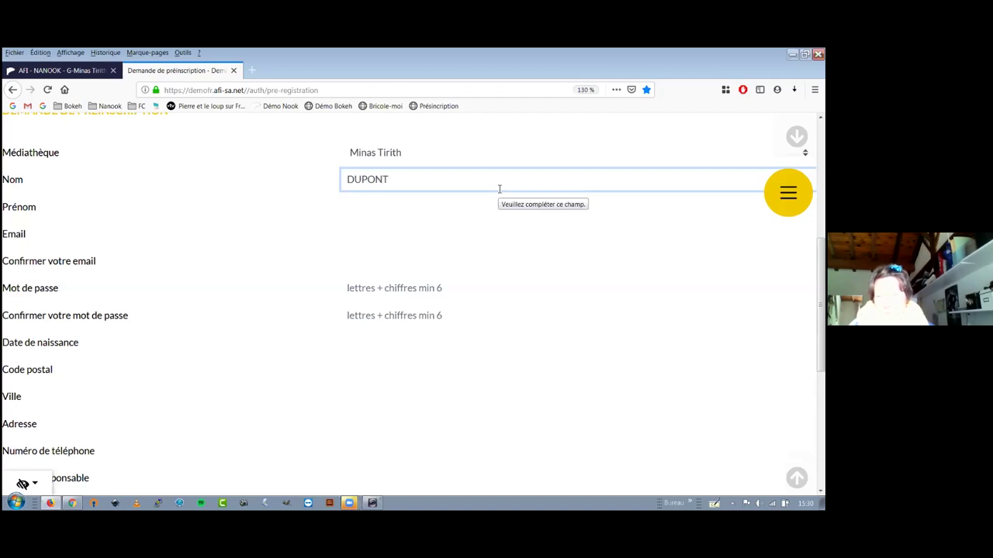
pyautogui.press('Tab')
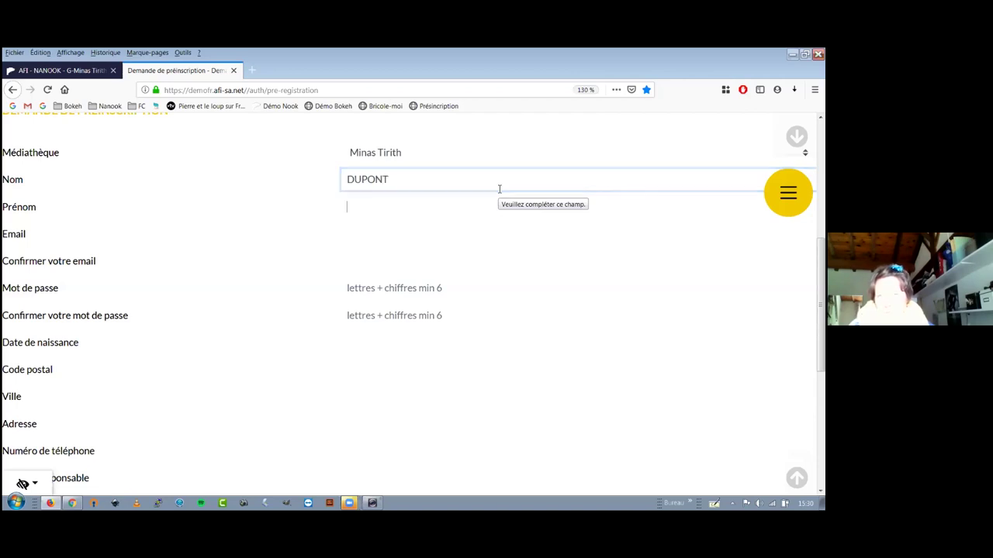
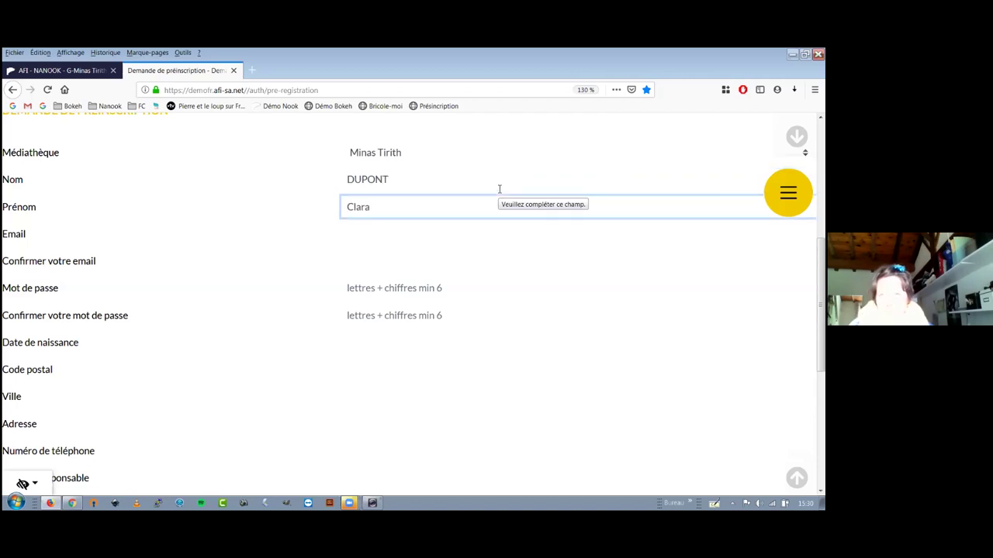
pyautogui.press('Tab')
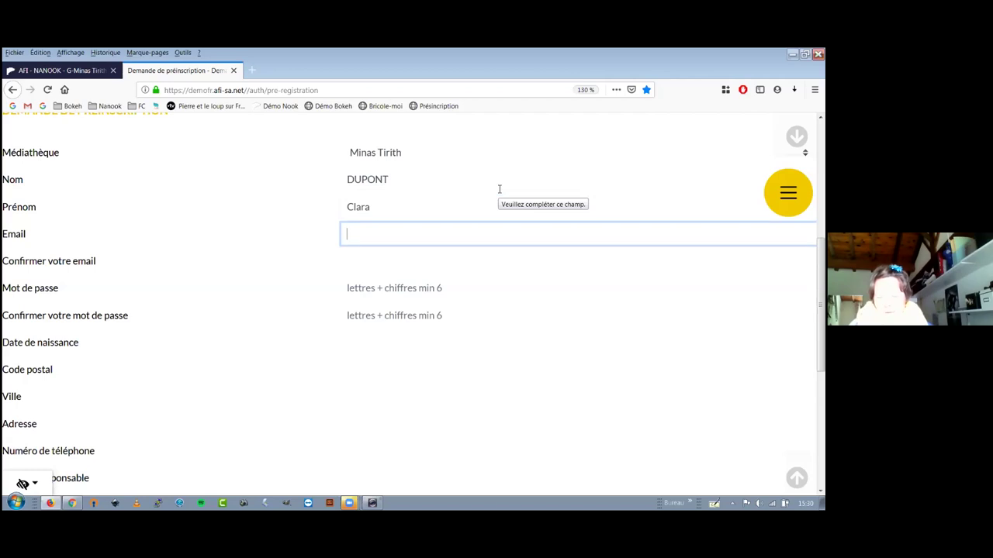
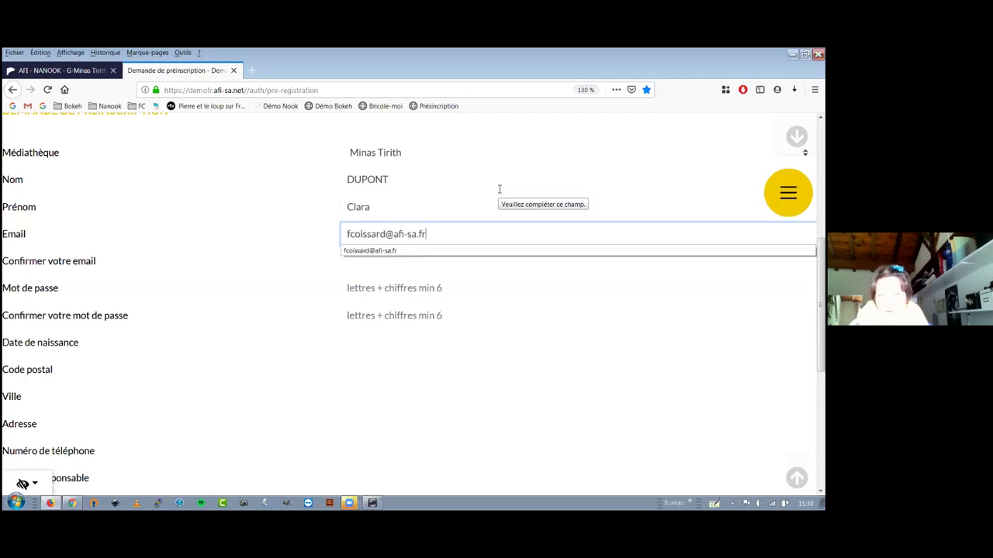
pyautogui.press('Tab')
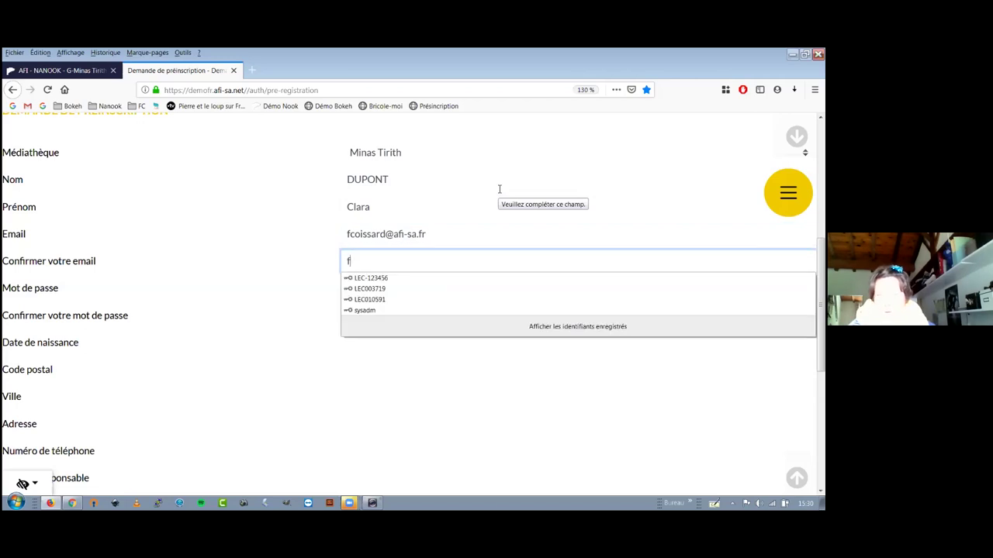
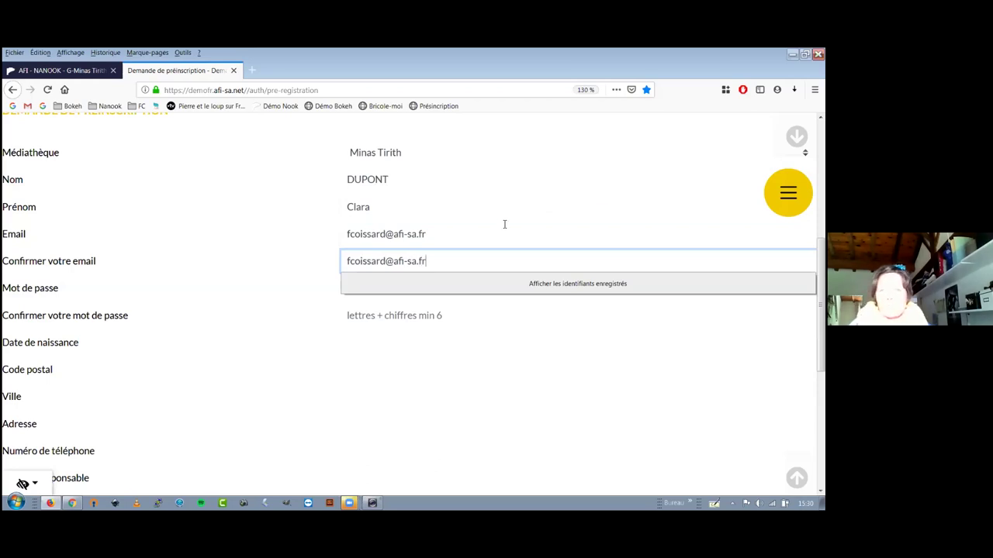
pyautogui.press('Tab')
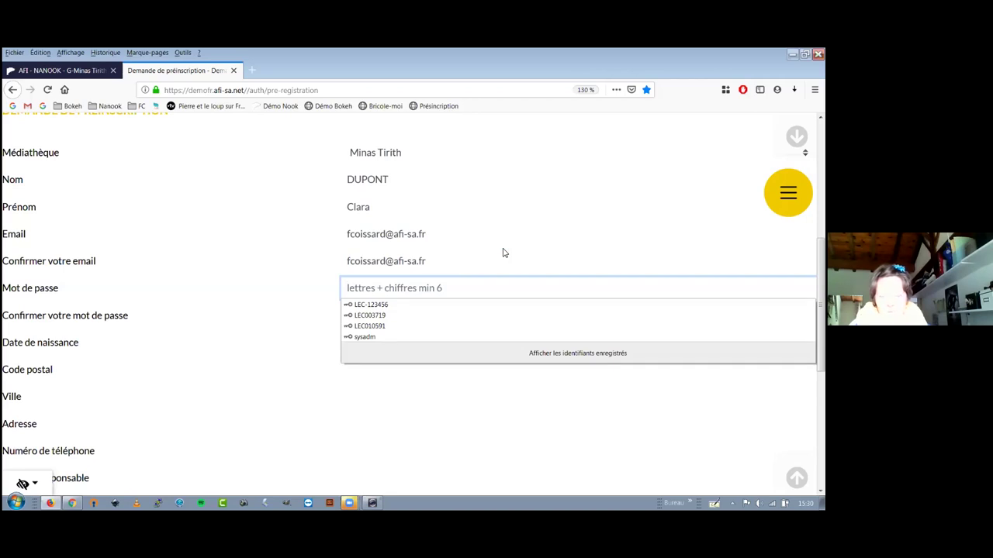
# Enter and confirm the account password, then fill in the applicant's birth date.
pyautogui.write('•••••••••')
pyautogui.press('Tab')
pyautogui.write('•••••••••')
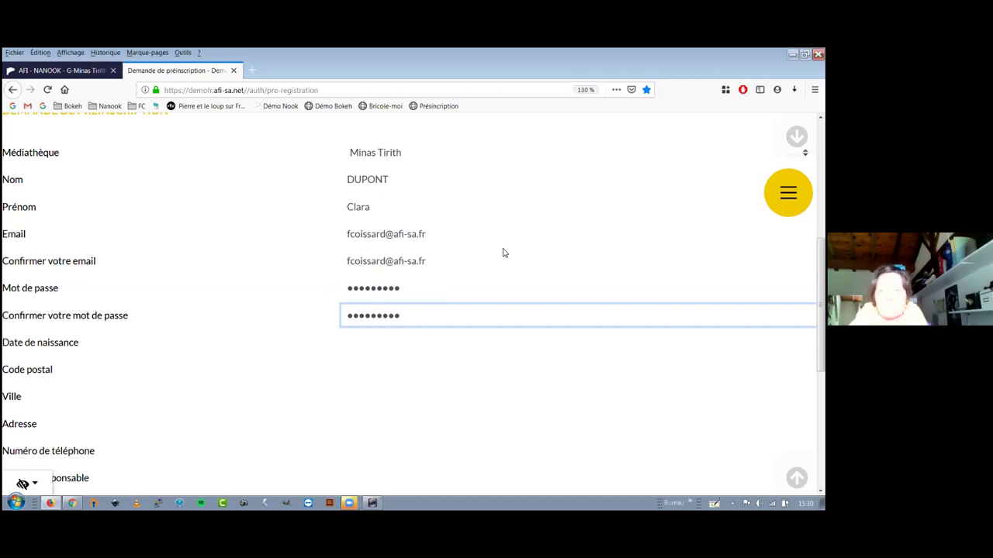
pyautogui.click(469, 337)
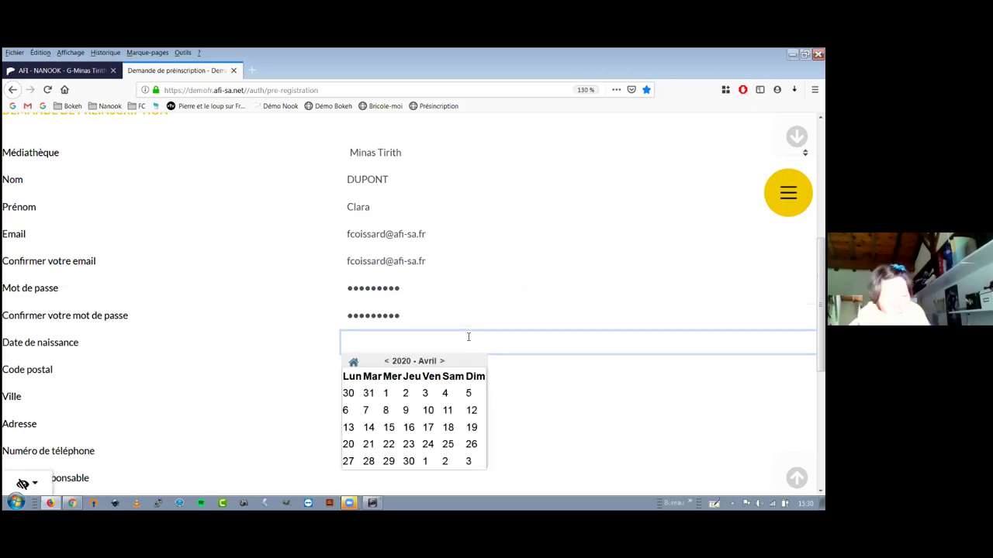
pyautogui.write('01')
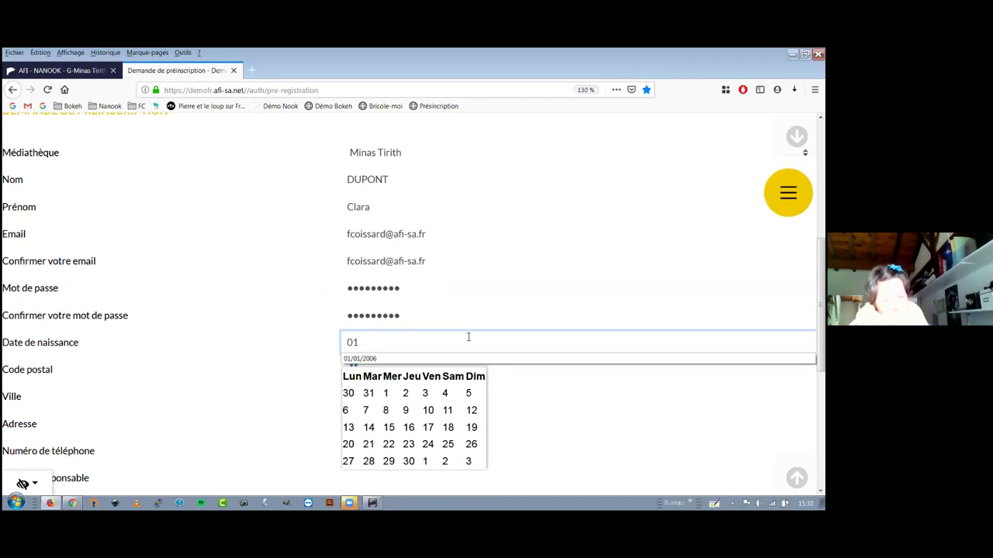
pyautogui.write('05')
pyautogui.press('BackSpace')
pyautogui.press('BackSpace')
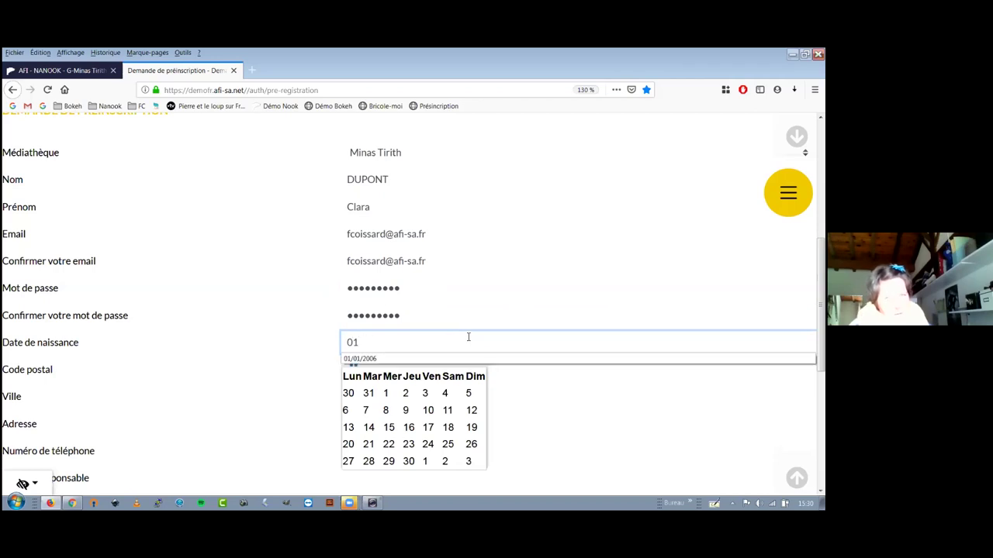
pyautogui.write('/05/')
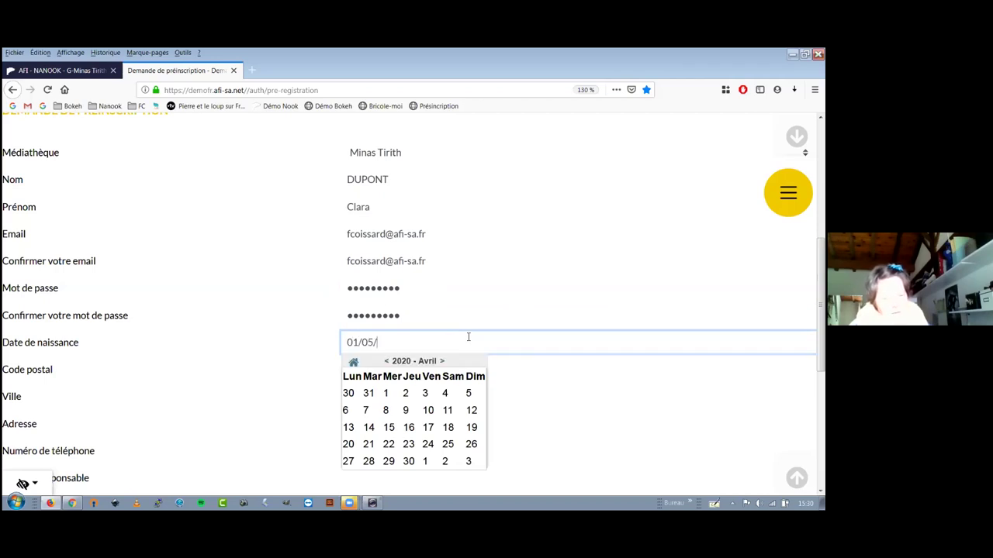
pyautogui.write('2000')
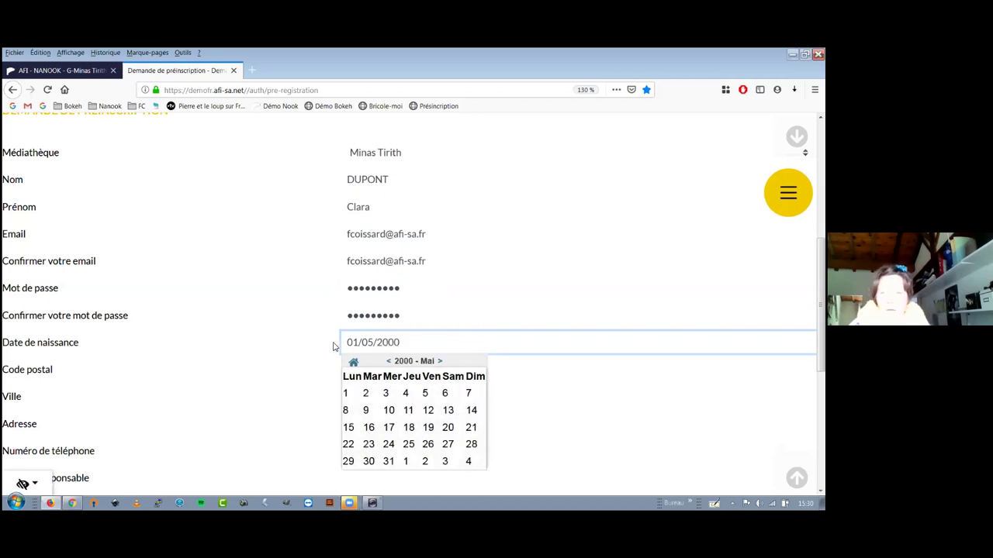
pyautogui.press('Tab')
# Enter the applicant's postcode and pick their town from the suggestions.
pyautogui.click(503, 368)
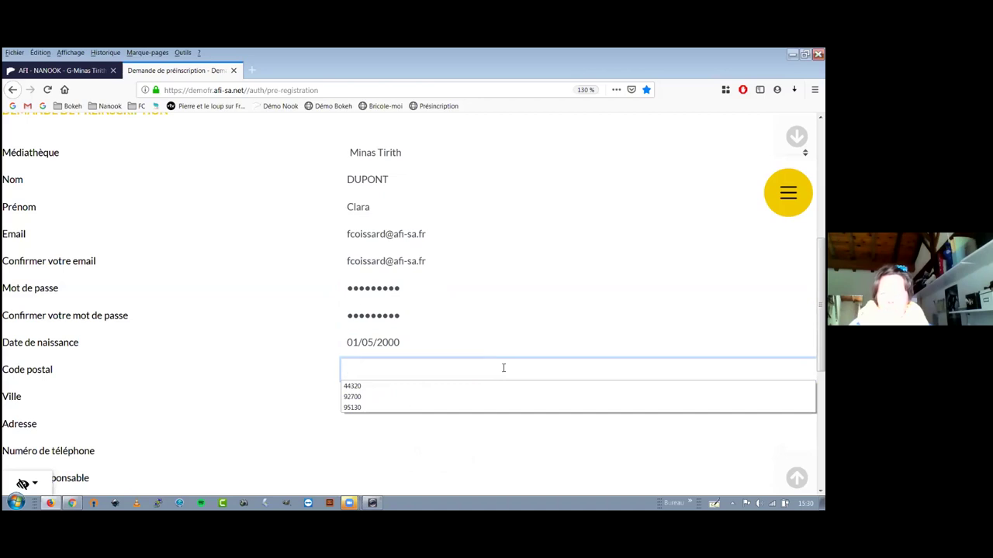
pyautogui.write('92700')
pyautogui.press('Tab')
pyautogui.write('C')
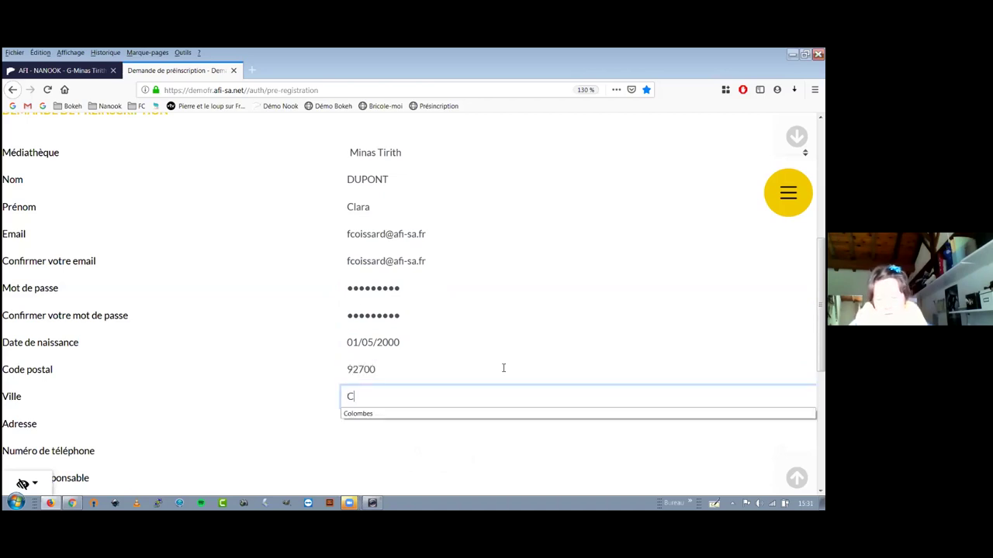
pyautogui.press('Down')
pyautogui.press('Return')
pyautogui.scroll(-3, 405, 272)
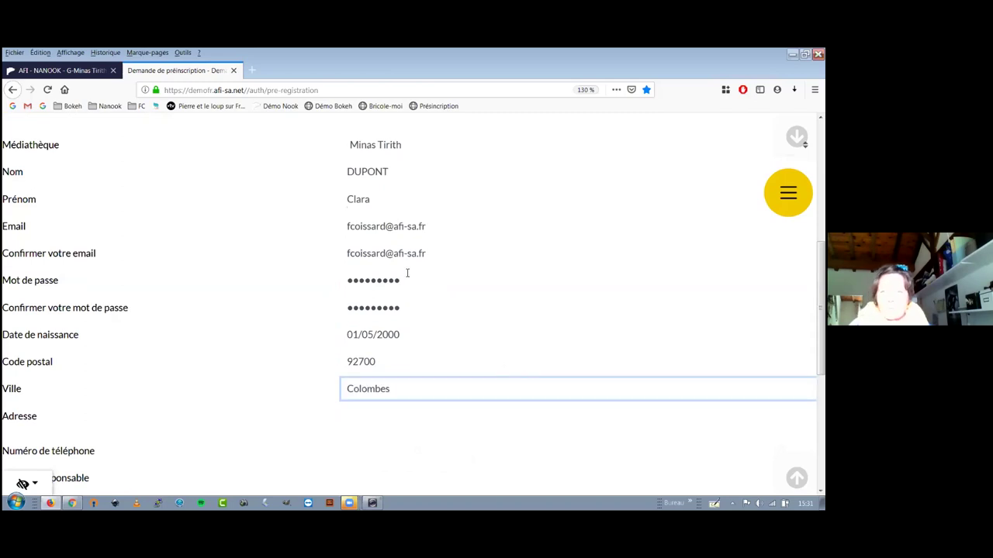
# Enter the applicant's street address in the Adresse field.
pyautogui.click(406, 271)
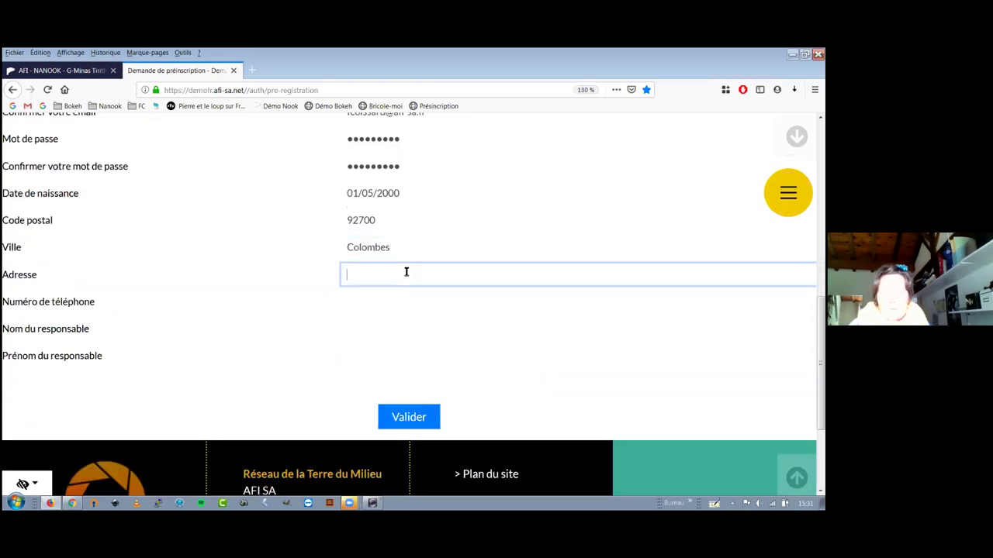
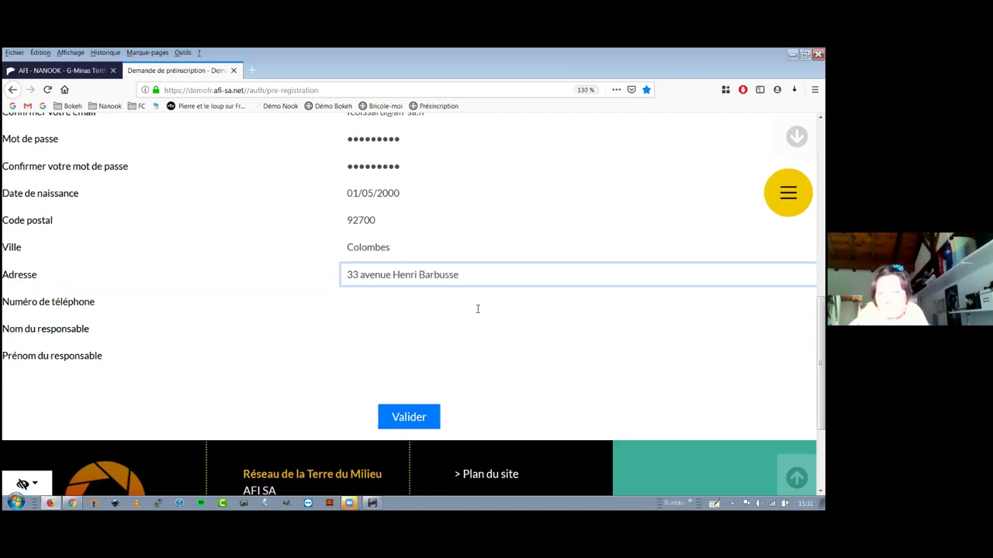
# Add the applicant's phone number and submit the request with Valider.
pyautogui.click(454, 300)
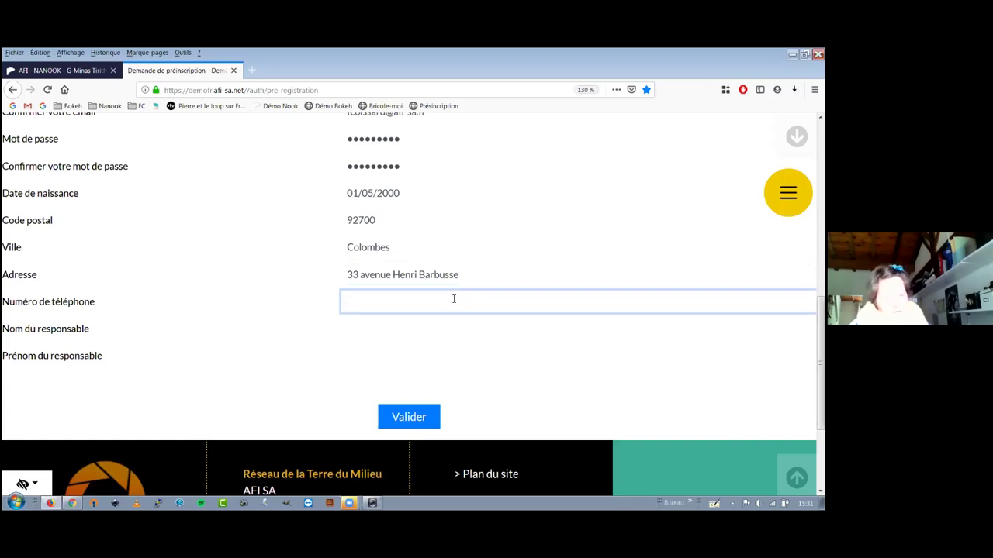
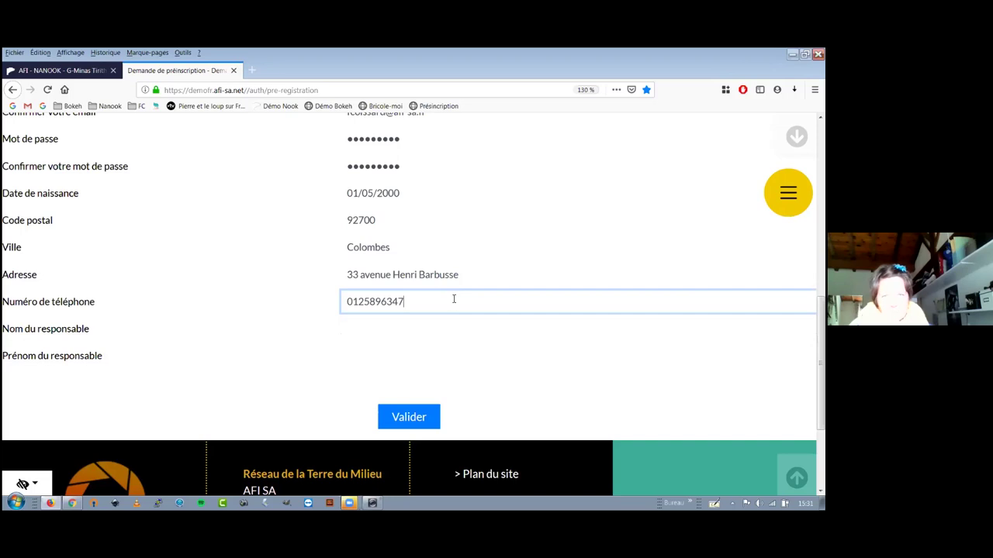
pyautogui.click(447, 326)
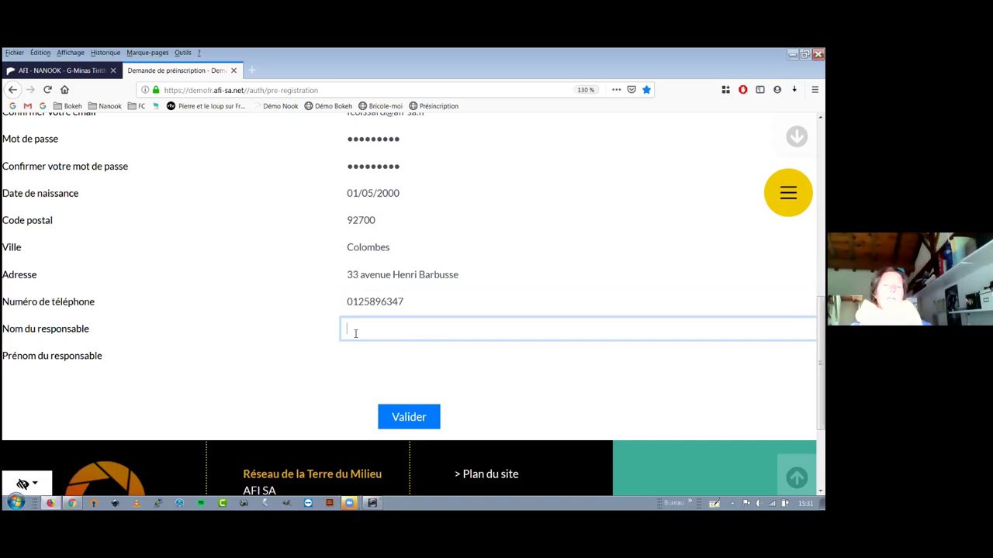
pyautogui.click(399, 420)
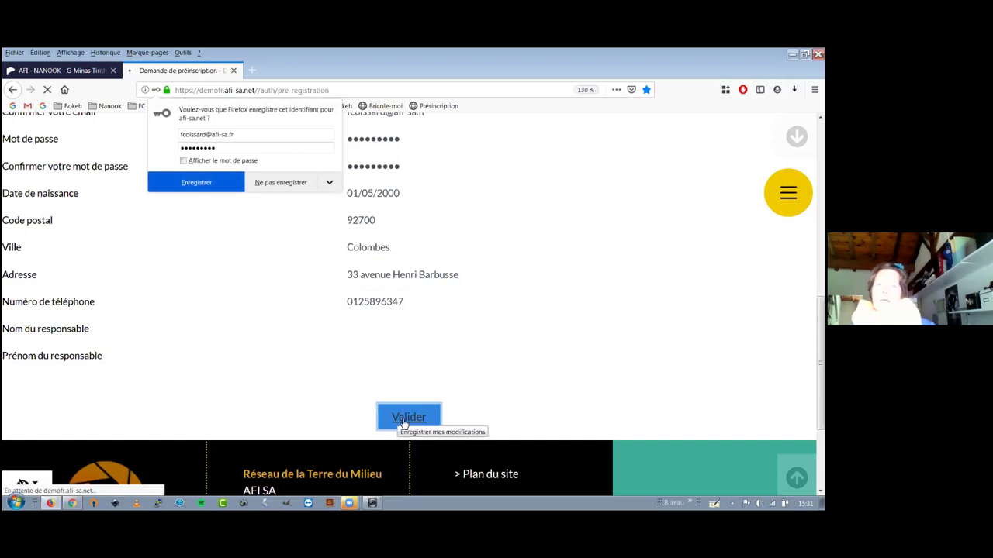
# Dismiss the save-password prompt, review the Minas Tirith confirmation, and return to the AFI - NANOOK tab.
pyautogui.click(285, 182)
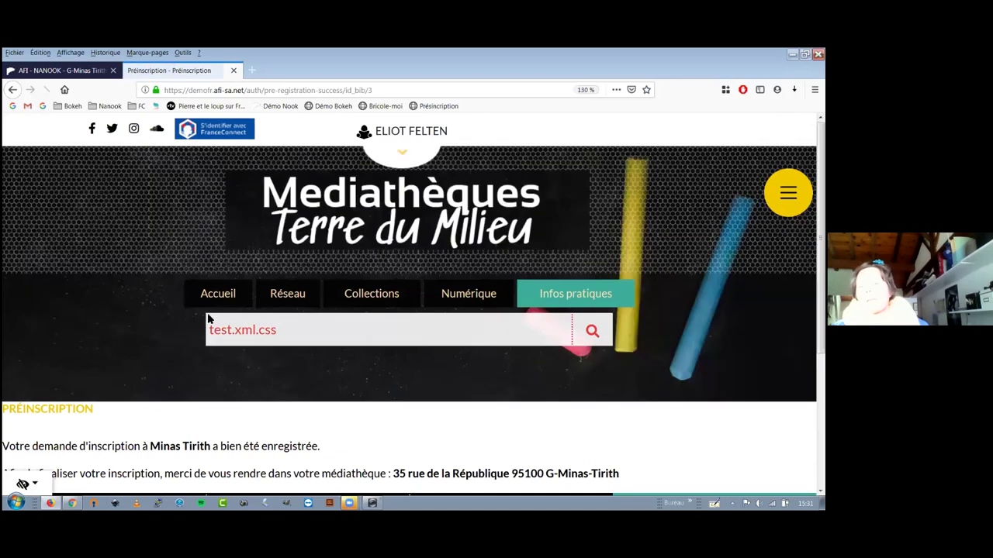
pyautogui.scroll(-3, 124, 328)
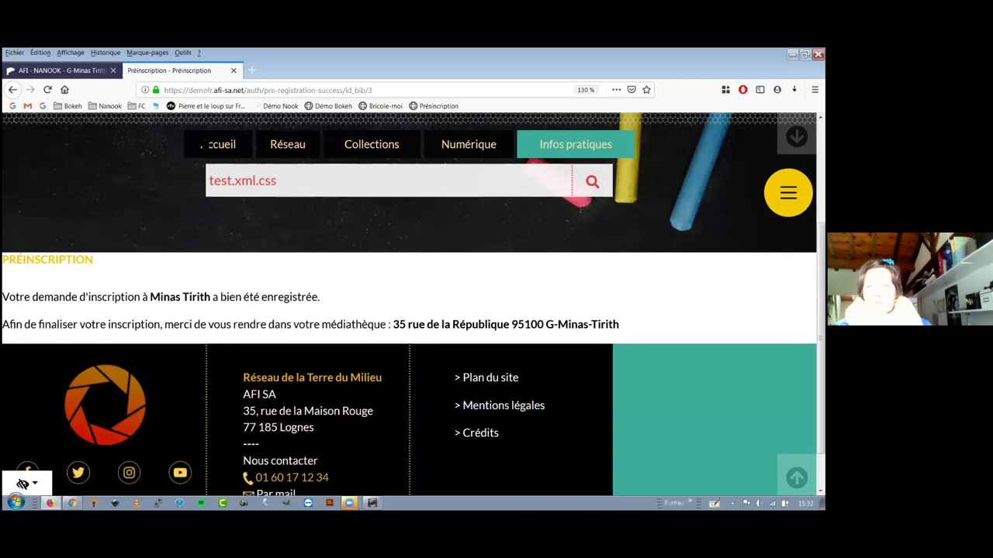
pyautogui.hotkey('ctrl', 'Tab')
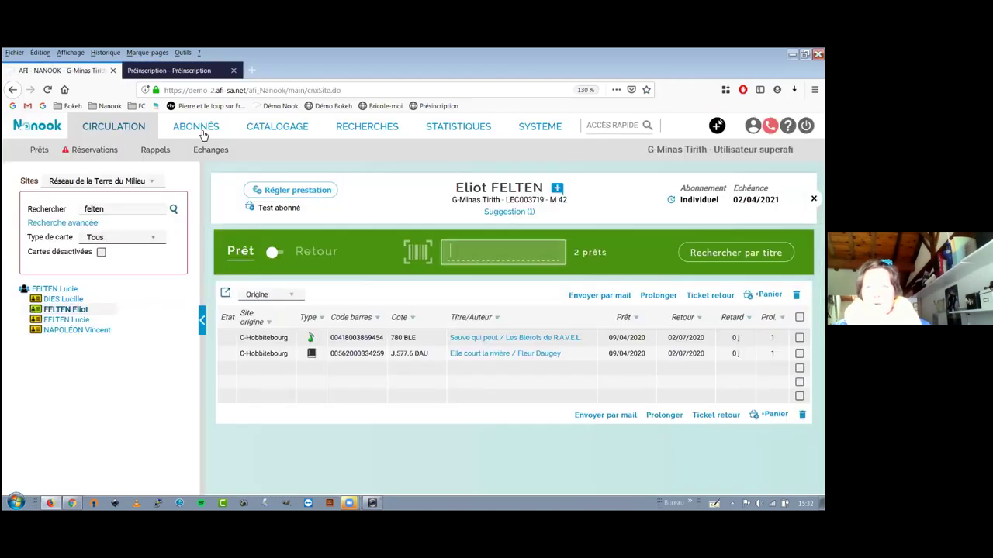
# Create a new card from ABONNÉS Actions with a card number, and pick the matching pre-registered reader by surname.
pyautogui.click(203, 135)
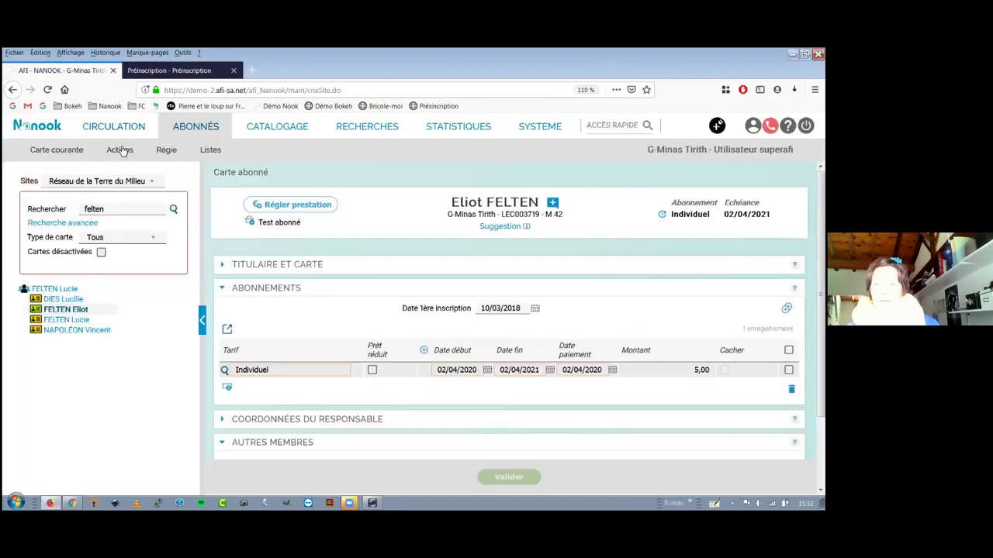
pyautogui.click(121, 152)
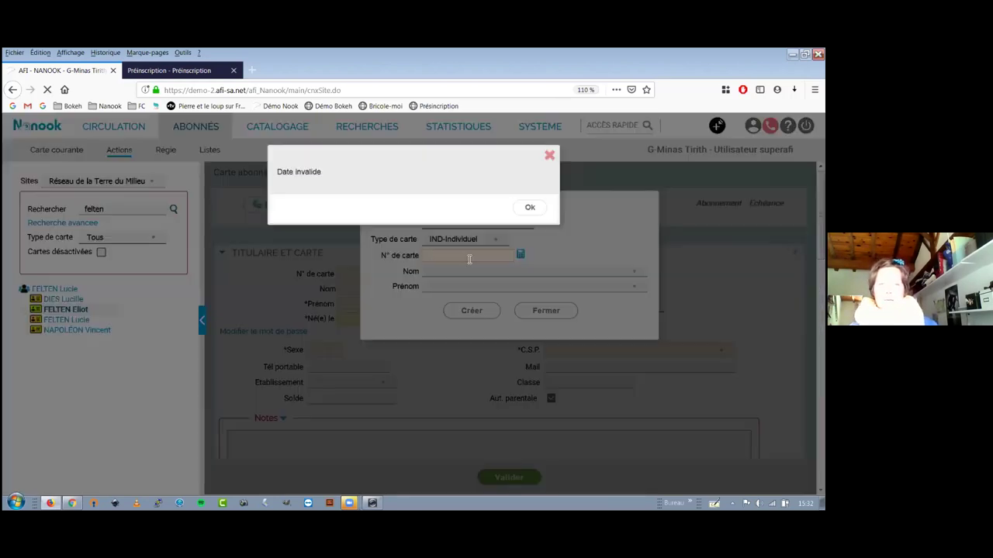
pyautogui.press('Return')
pyautogui.write('LEC')
pyautogui.press('BackSpace')
pyautogui.write('C5693354')
pyautogui.press('Tab')
pyautogui.write('dupont')
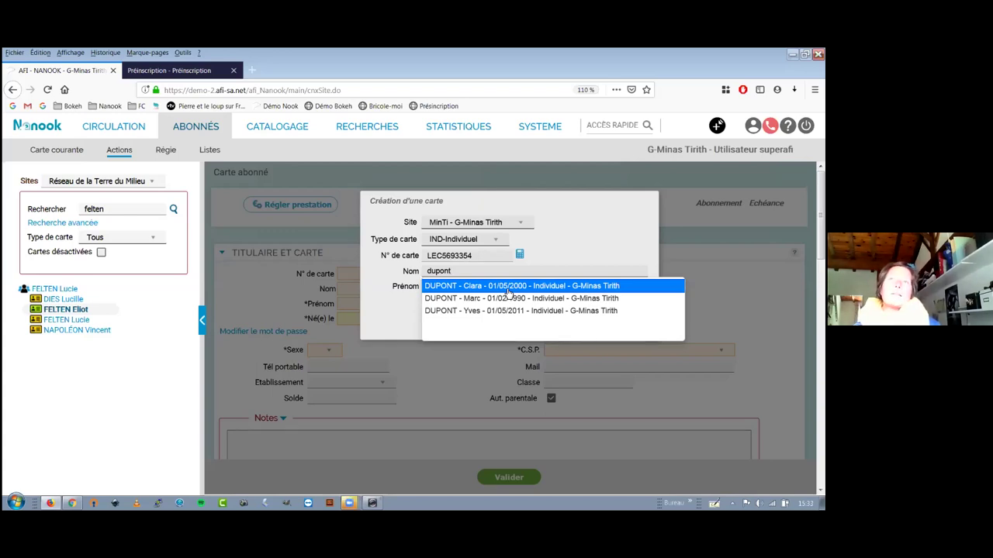
pyautogui.click(508, 287)
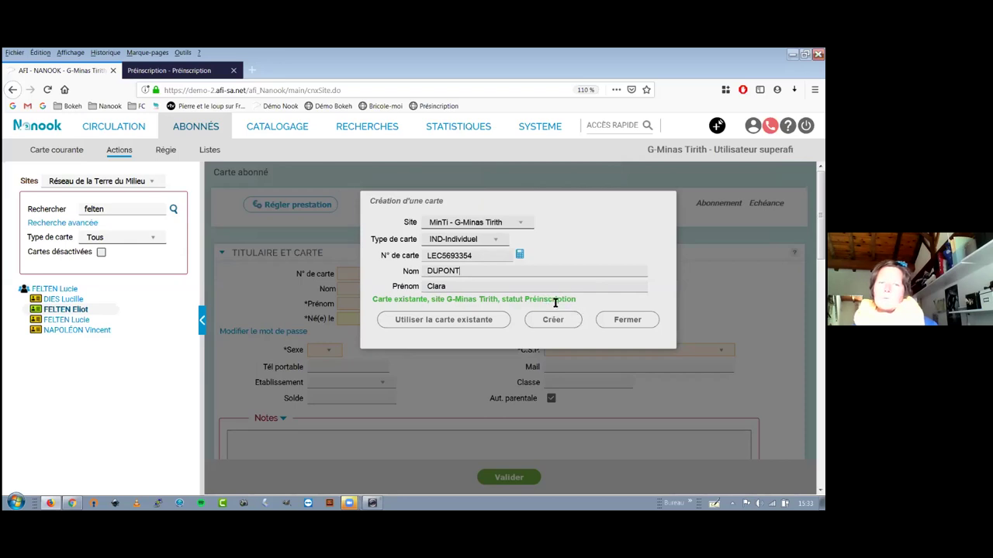
# Use the reader's existing card and replace its card number with a new one.
pyautogui.click(448, 322)
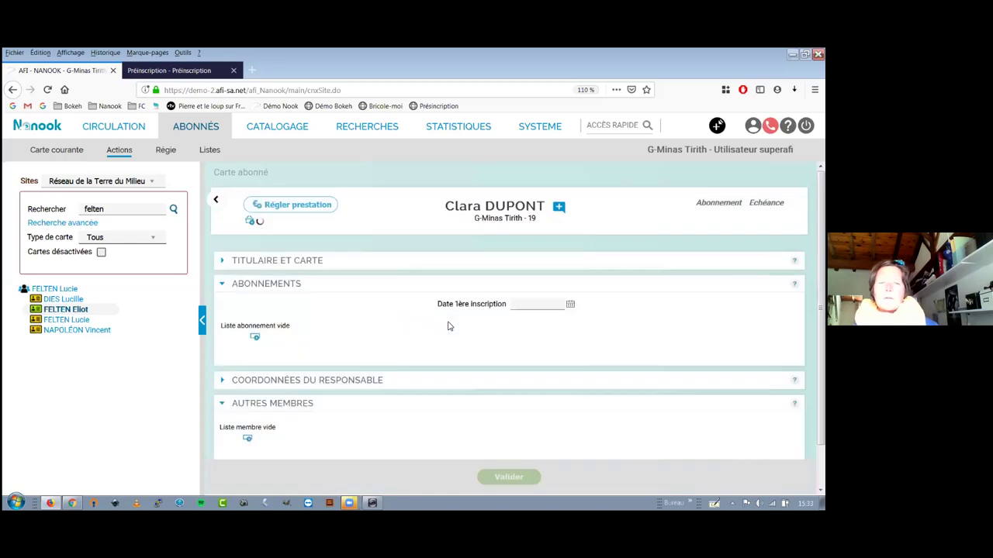
pyautogui.click(251, 262)
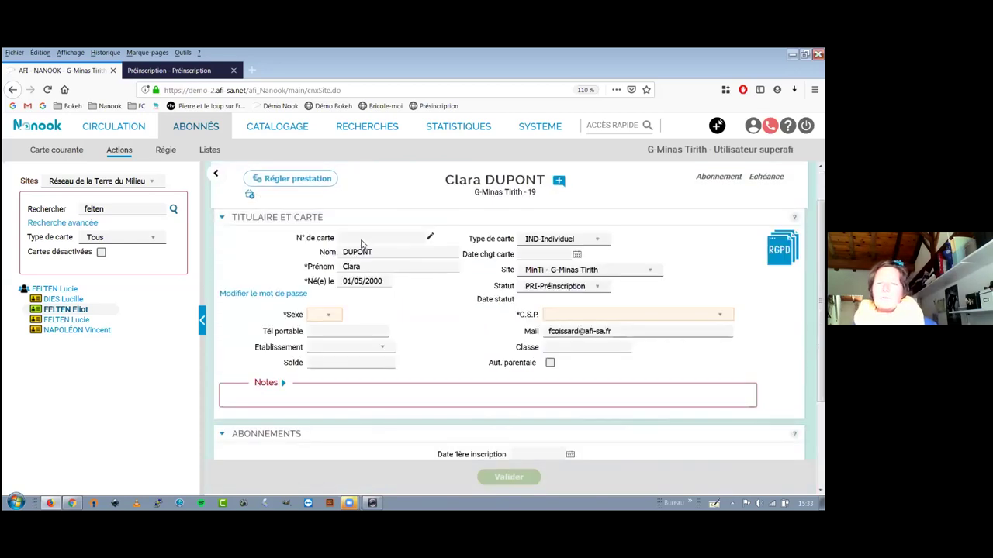
pyautogui.click(431, 239)
pyautogui.click(376, 242)
pyautogui.write('LEC45638')
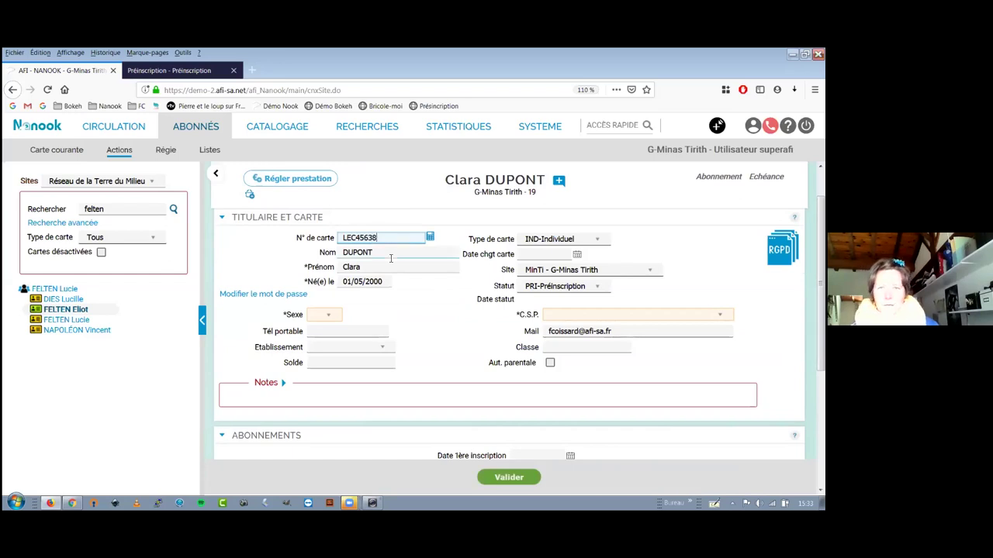
pyautogui.click(389, 256)
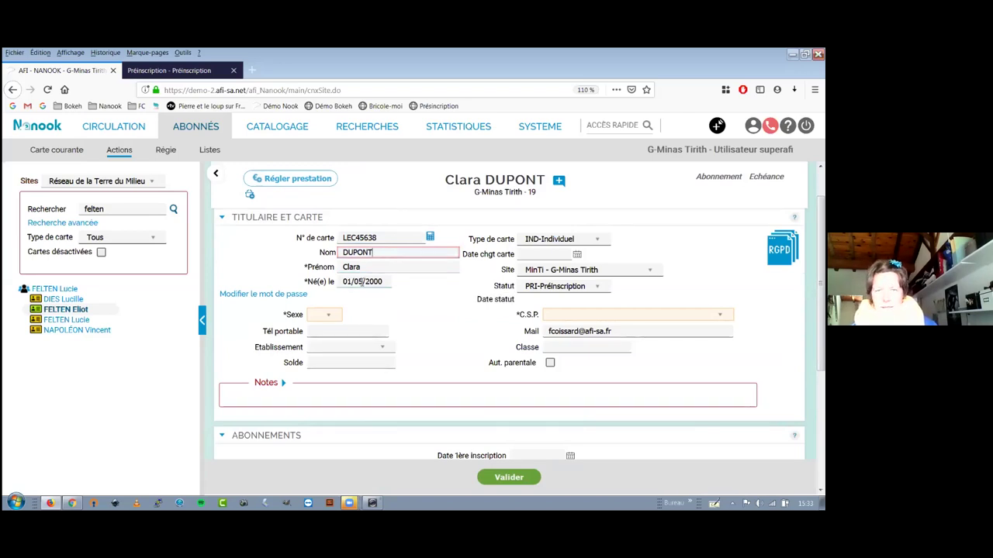
# Set Sexe F, keep IND-Individuel, Statut ACT-Carte active, and C.S.P. Cadres et professions intellectuelles supérieures.
pyautogui.click(326, 314)
pyautogui.click(322, 334)
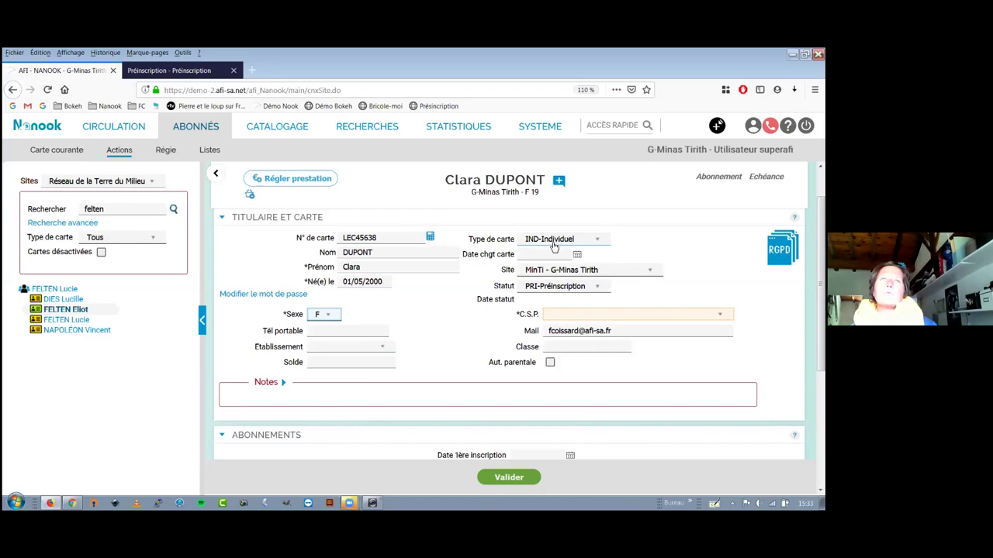
pyautogui.click(554, 246)
pyautogui.click(554, 247)
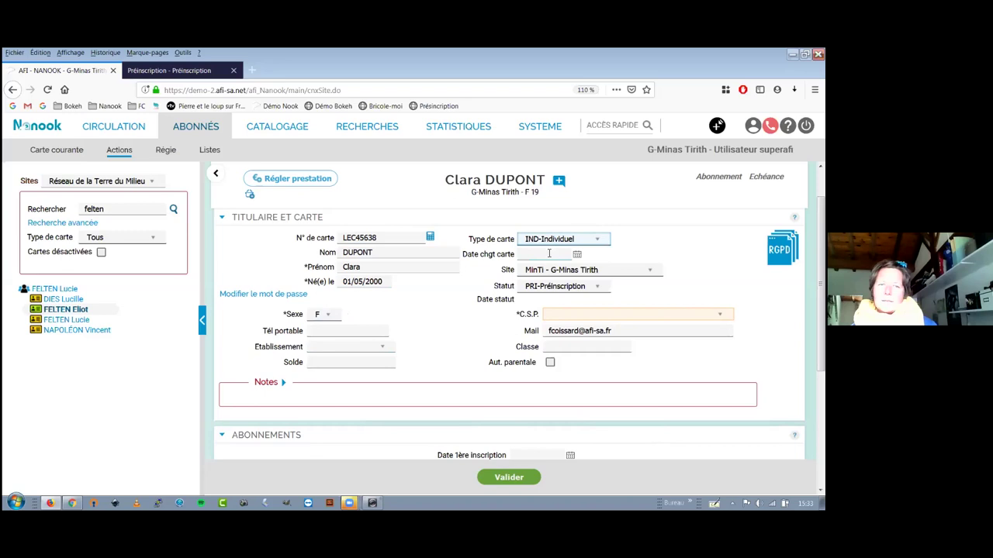
pyautogui.click(556, 289)
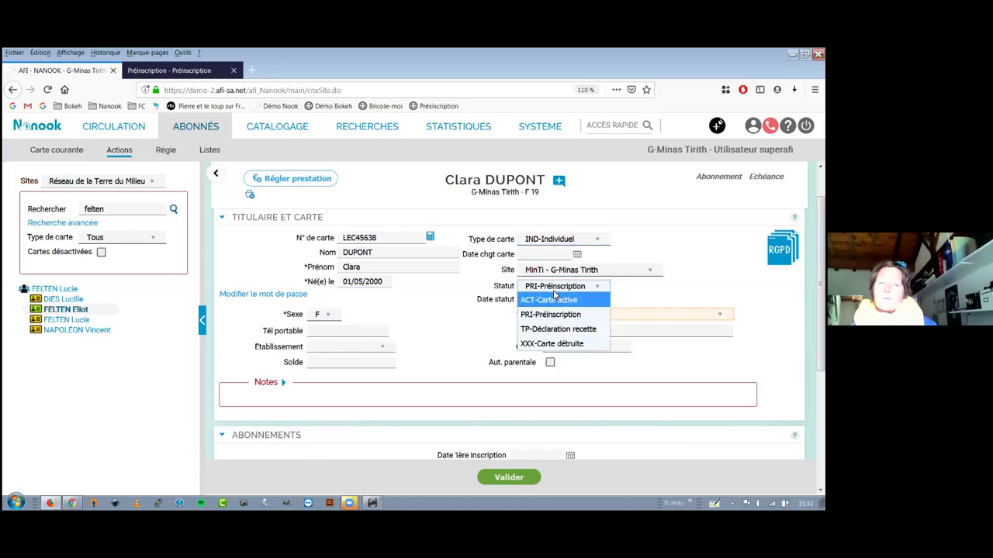
pyautogui.click(556, 298)
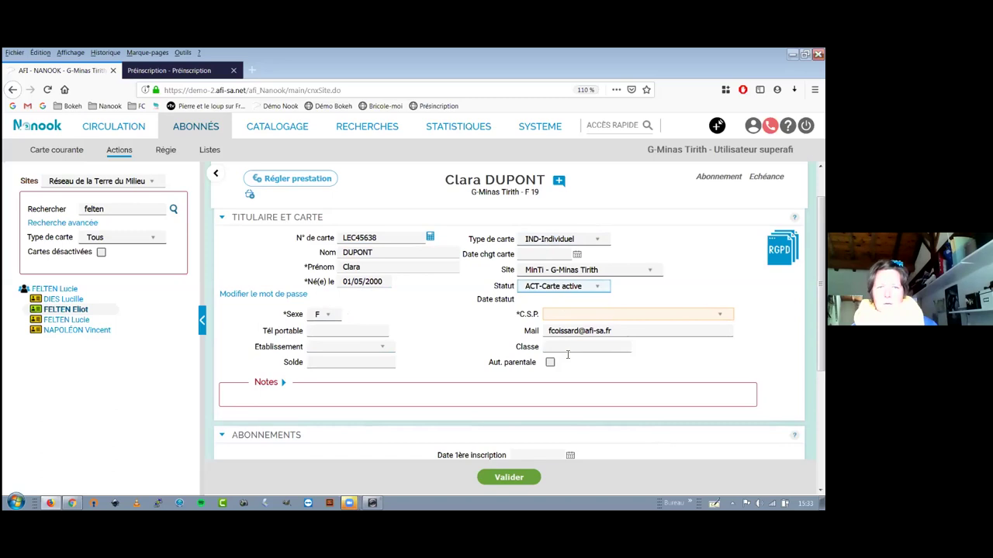
pyautogui.press('Tab')
pyautogui.write('C')
pyautogui.scroll(-3, 466, 349)
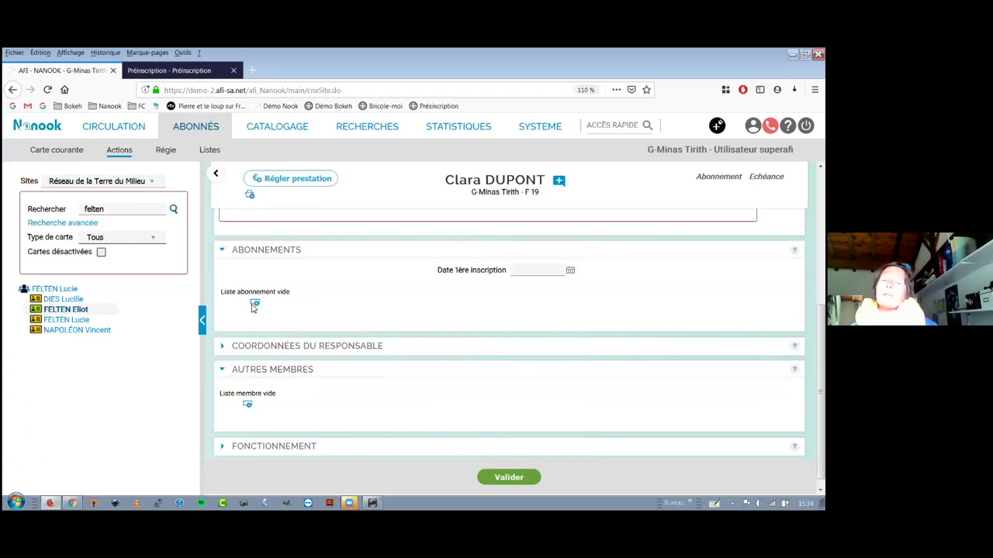
# Add an Individuel subscription (until 23/04/2021, 5.00) and expand COORDONNÉES DU RESPONSABLE.
pyautogui.click(254, 304)
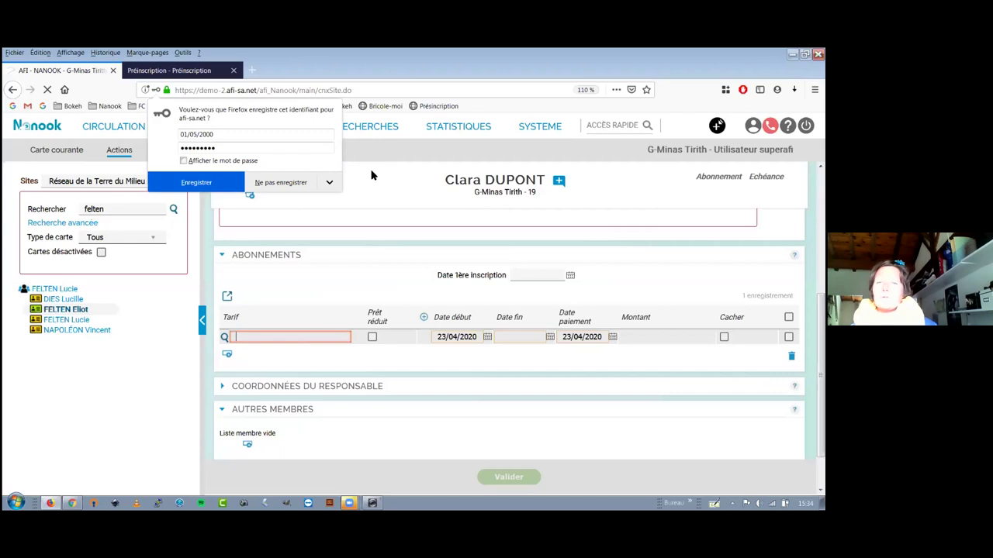
pyautogui.click(309, 334)
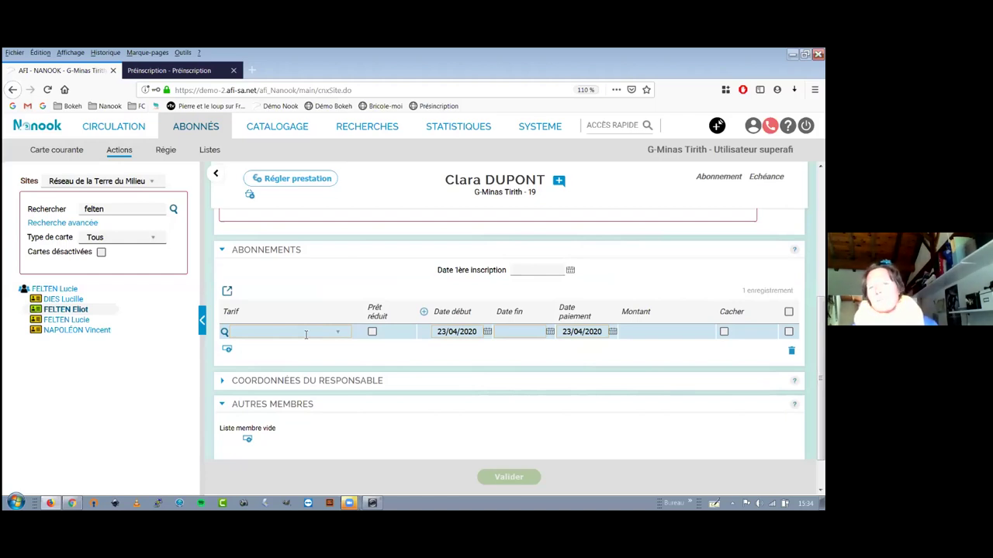
pyautogui.click(329, 333)
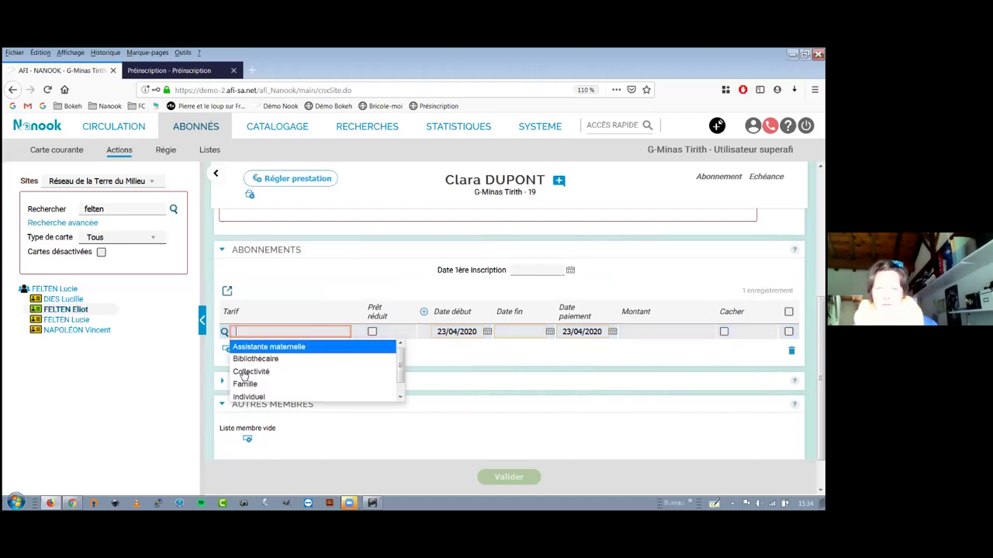
pyautogui.click(249, 395)
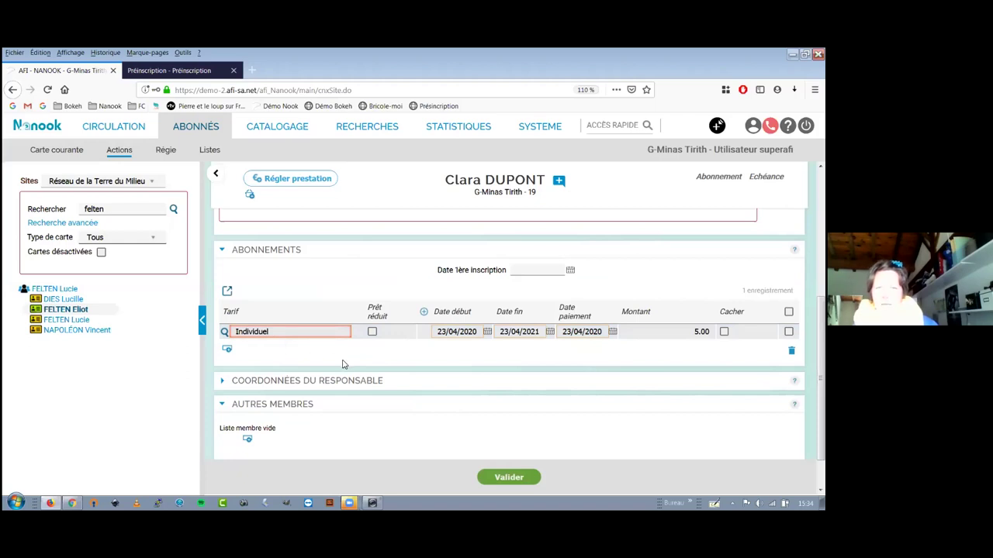
pyautogui.scroll(-1, 344, 363)
pyautogui.click(369, 326)
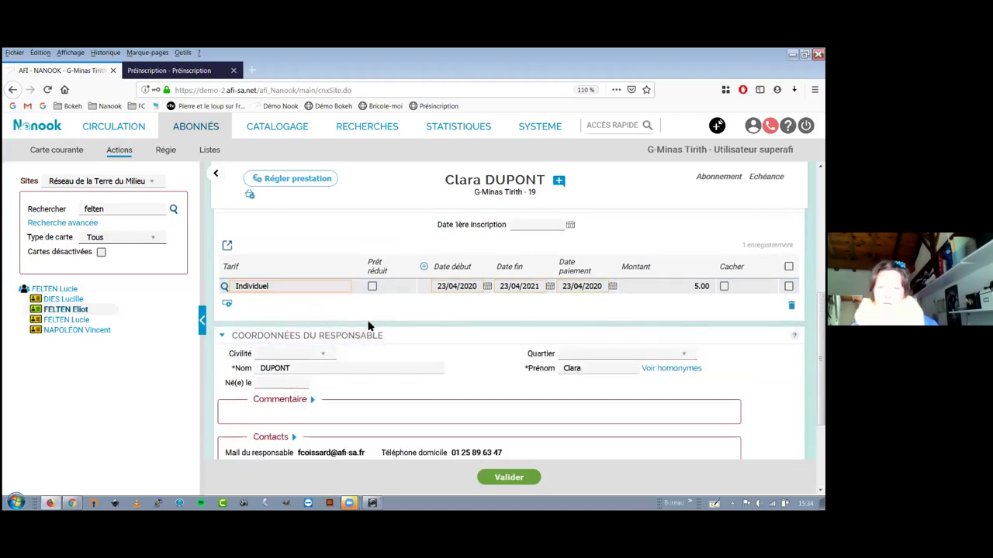
# Type the responsible person's surname in Nom and pick the matching existing reader from the suggestions.
pyautogui.scroll(-1, 382, 355)
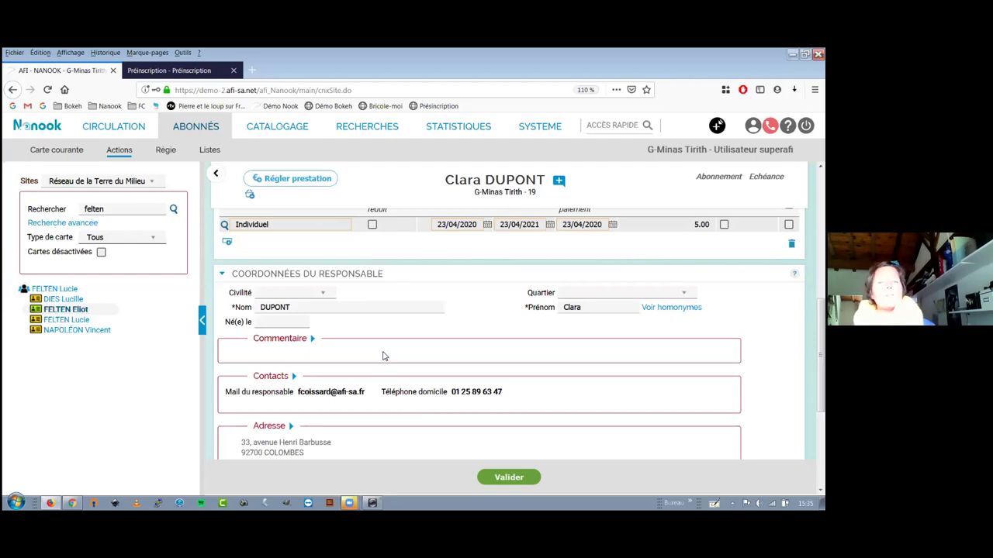
pyautogui.click(307, 306)
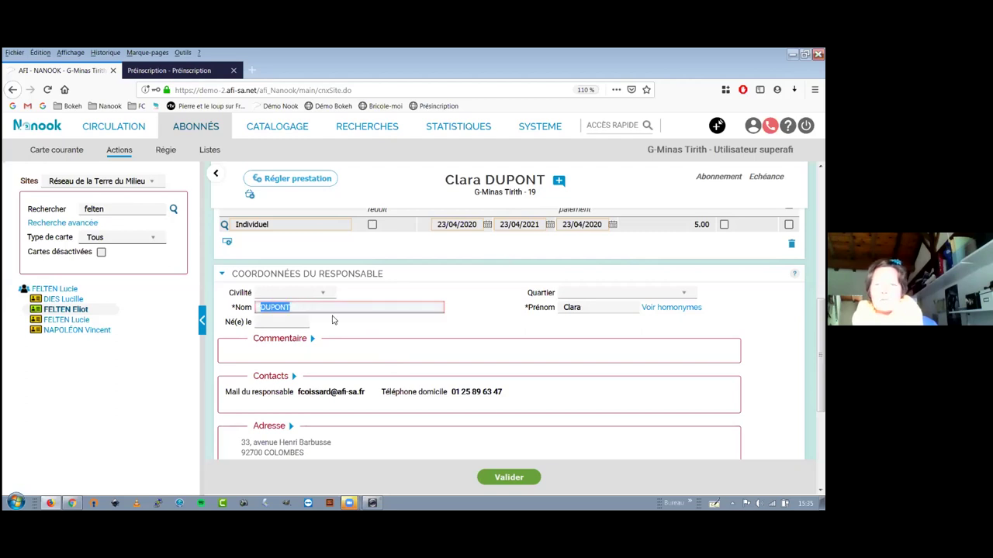
pyautogui.write('f')
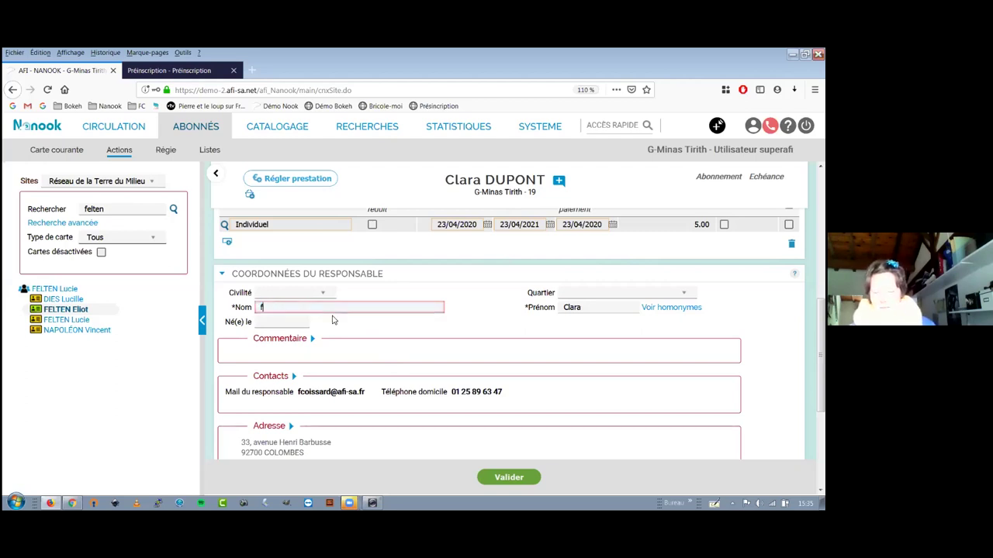
pyautogui.write('eltent')
pyautogui.press('BackSpace')
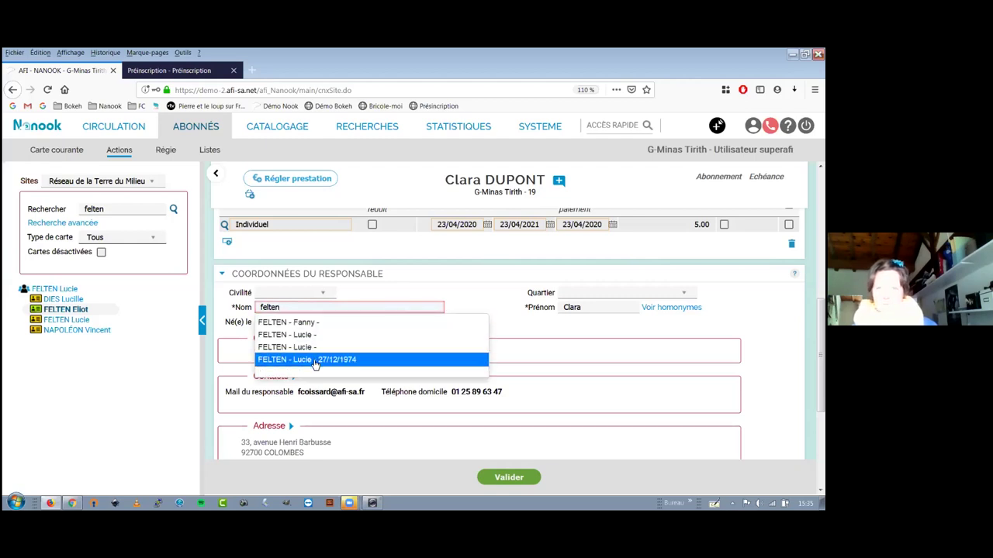
pyautogui.click(314, 359)
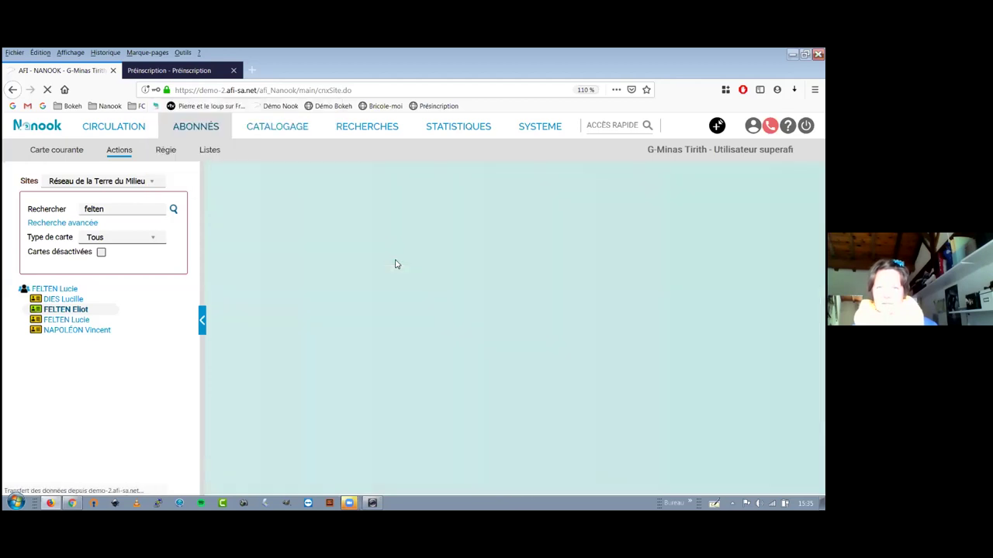
pyautogui.scroll(-3, 406, 291)
pyautogui.scroll(-2, 406, 296)
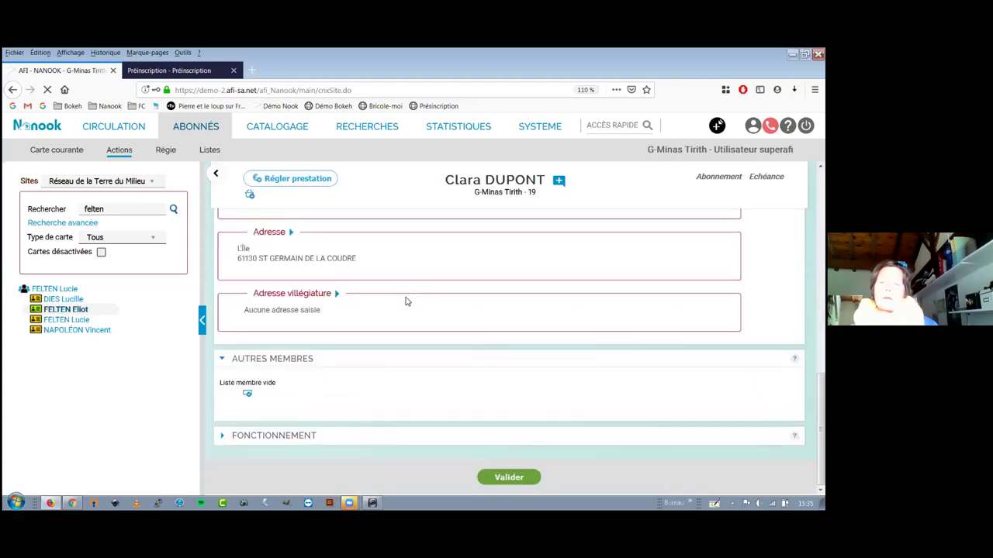
pyautogui.scroll(3, 232, 266)
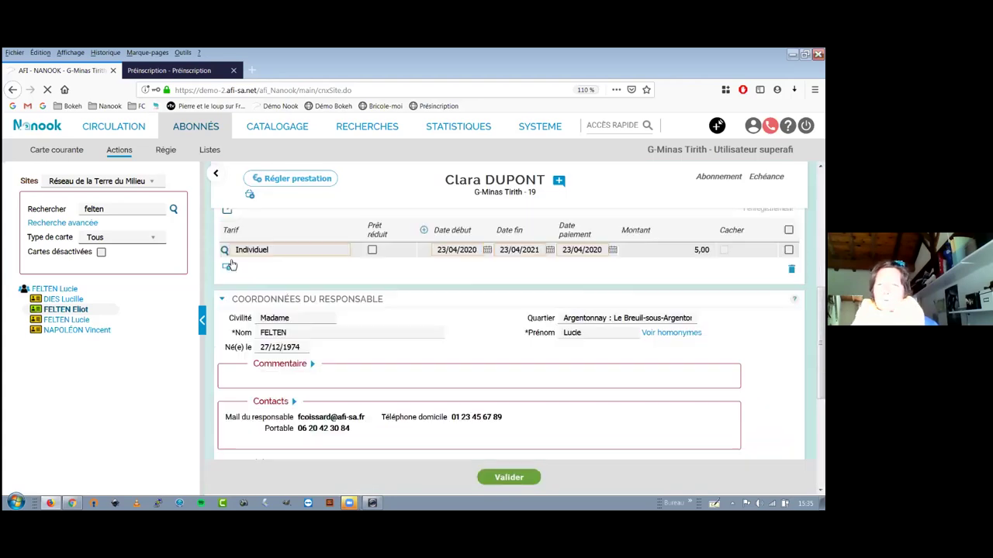
pyautogui.scroll(3, 253, 201)
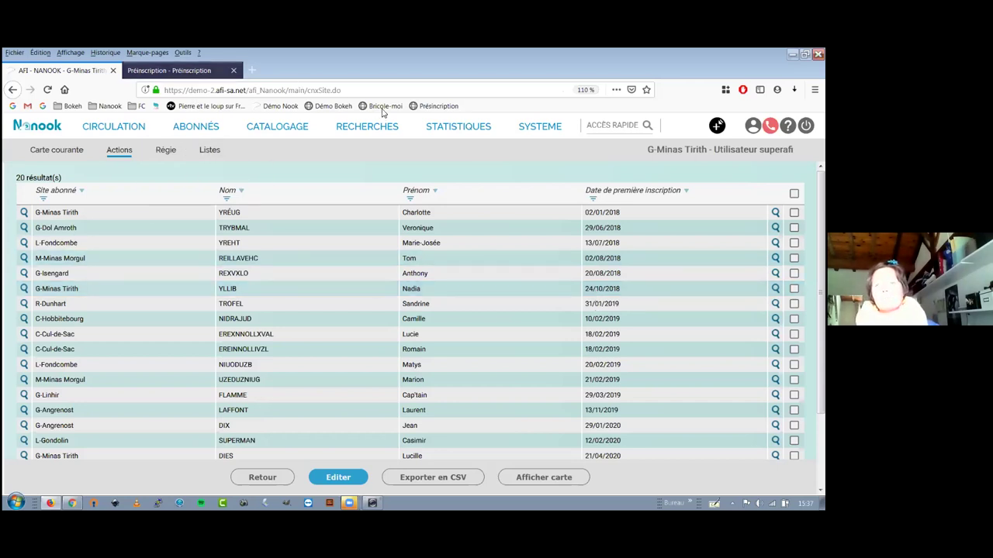
pyautogui.click(429, 108)
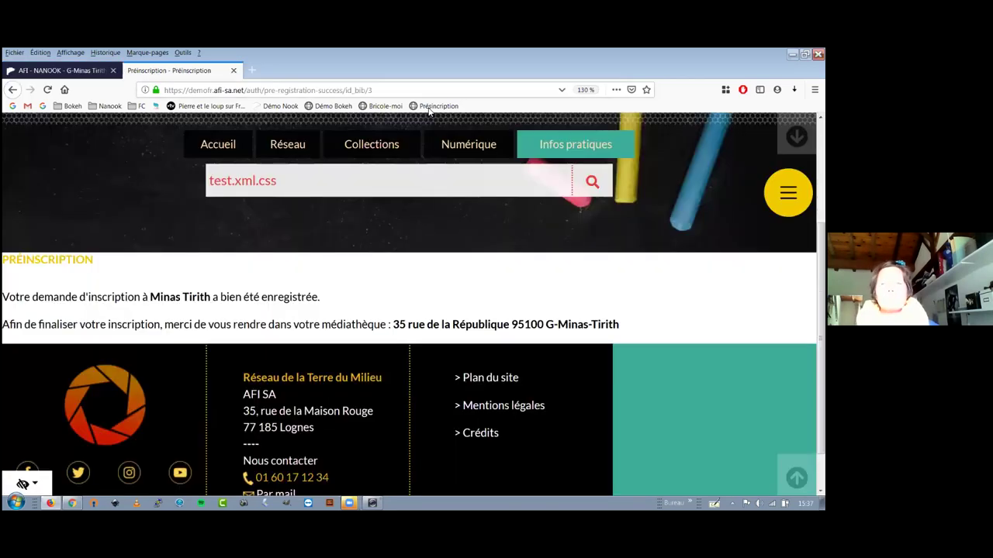
pyautogui.click(429, 108)
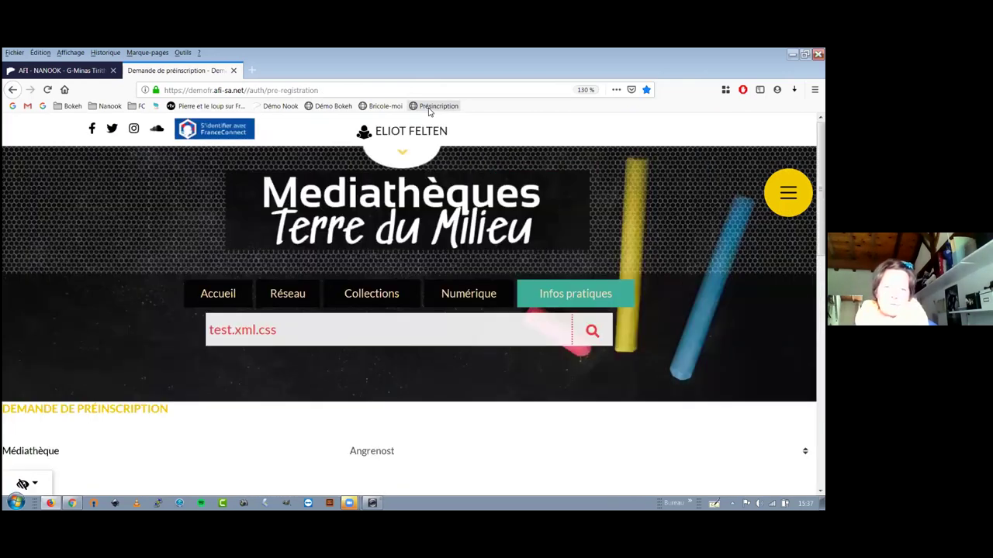
pyautogui.scroll(-3, 437, 333)
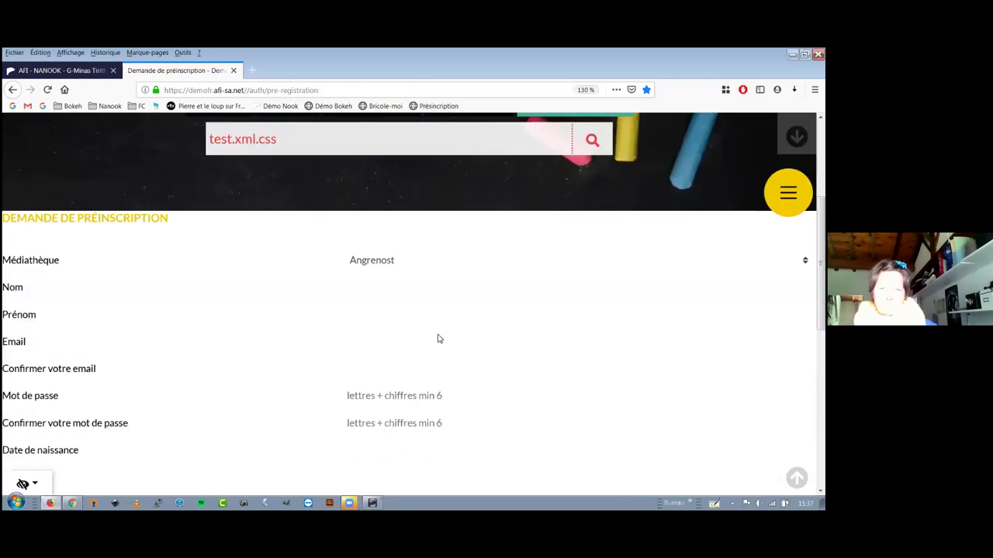
pyautogui.scroll(-3, 437, 338)
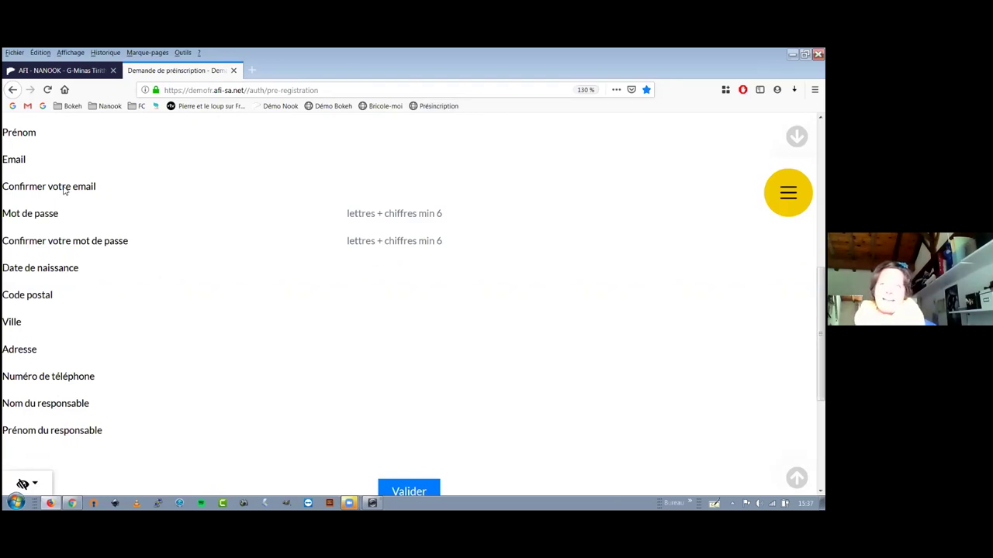
pyautogui.click(56, 75)
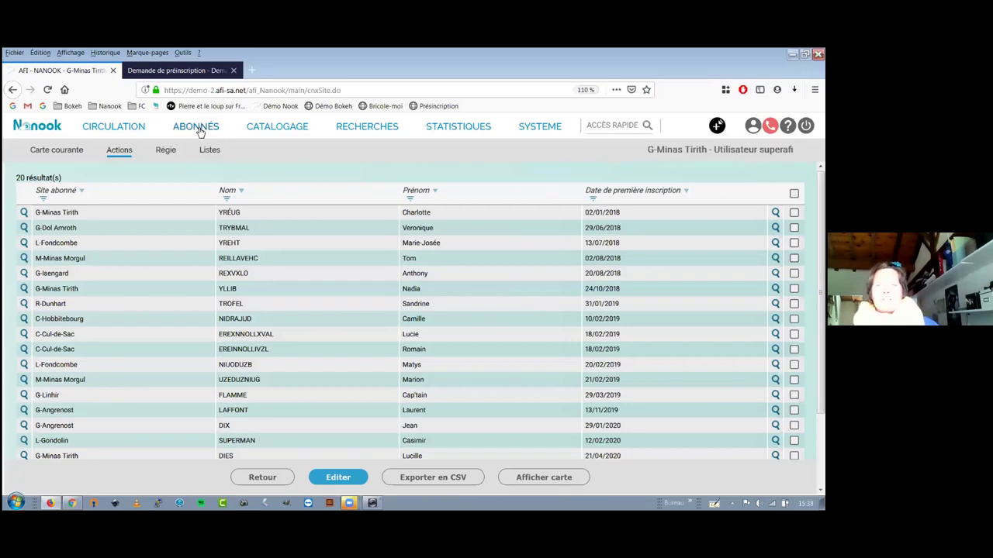
# Open the subscriber purge settings and highlight the Anonymisation, Effacement complet and purge-criteria explanations.
pyautogui.click(119, 152)
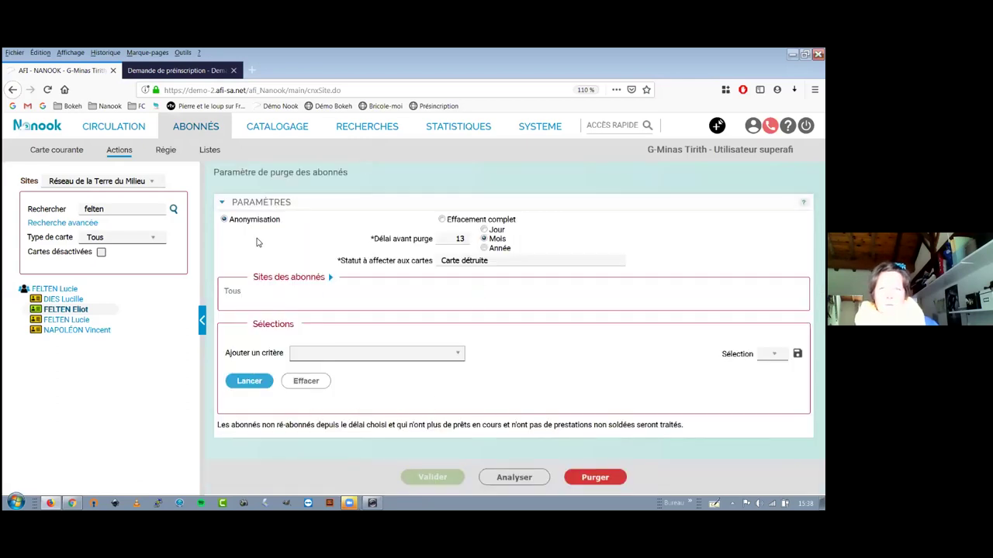
pyautogui.moveTo(230, 221); pyautogui.dragTo(278, 223)
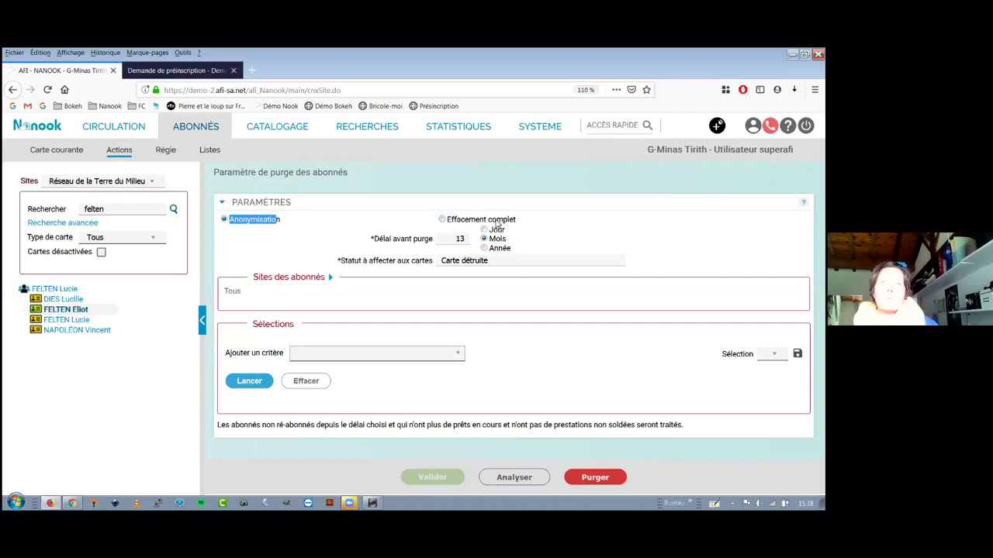
pyautogui.click(281, 232)
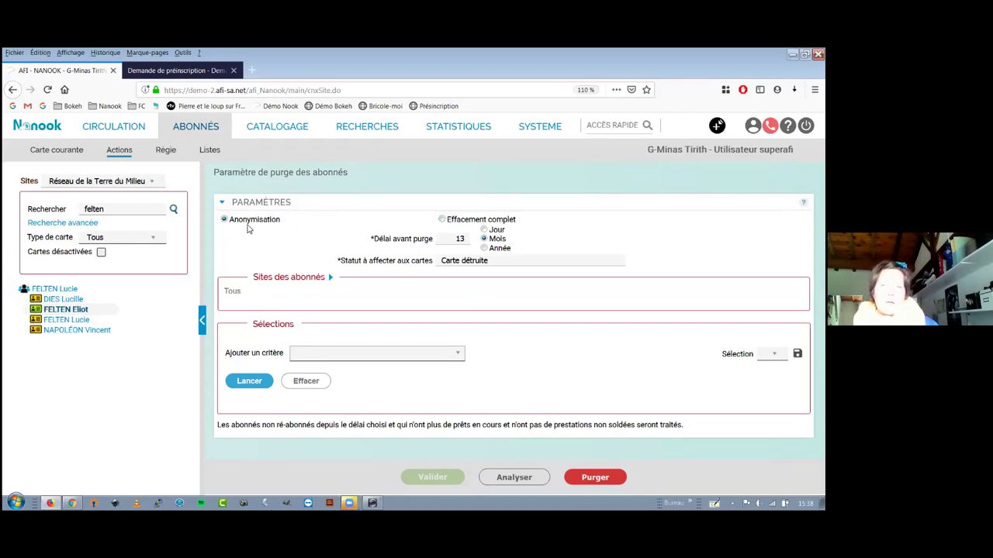
pyautogui.moveTo(454, 221); pyautogui.dragTo(496, 220)
pyautogui.click(403, 238)
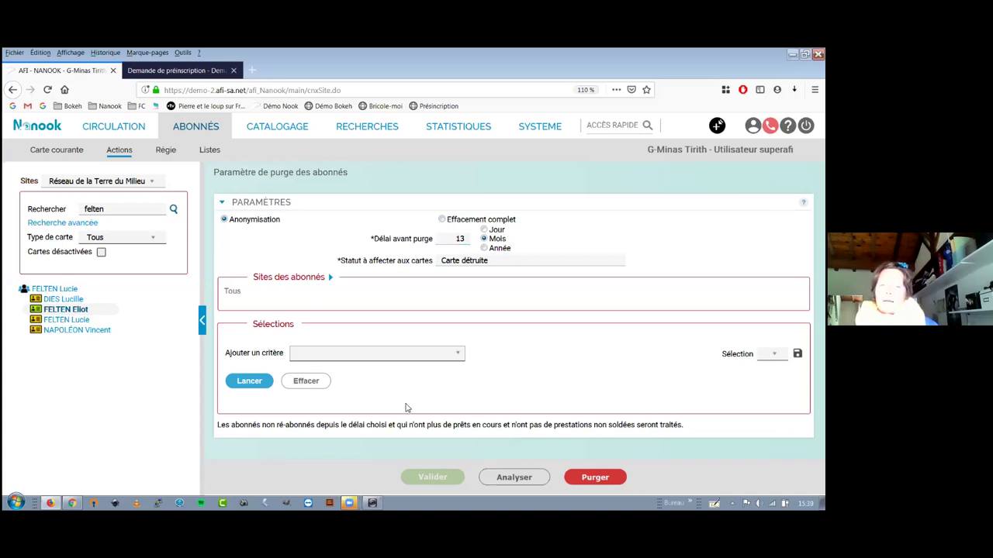
pyautogui.moveTo(218, 425); pyautogui.dragTo(574, 433)
pyautogui.click(302, 426)
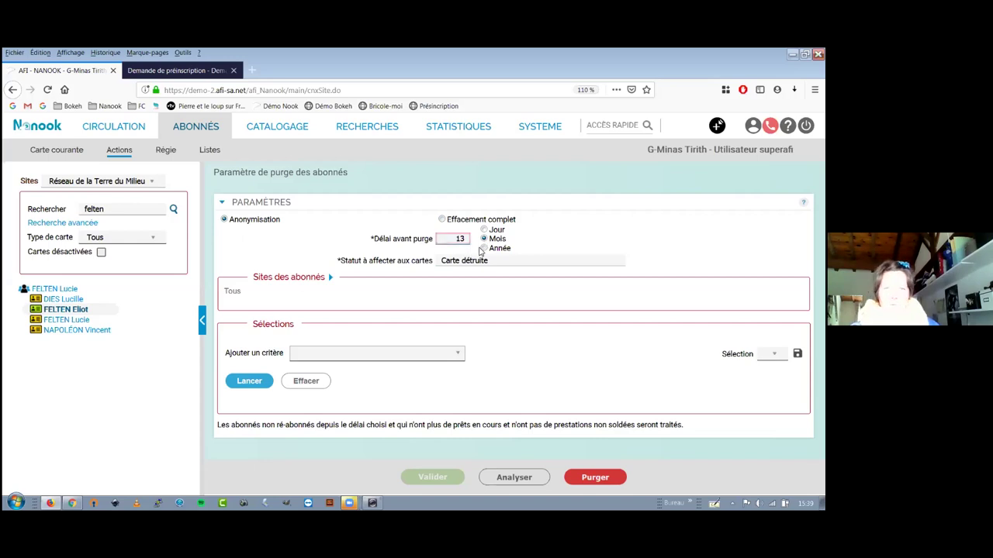
# Change the reader purge delay to 1 year, keep Carte détruite card status, and analyse affected readers.
pyautogui.click(484, 248)
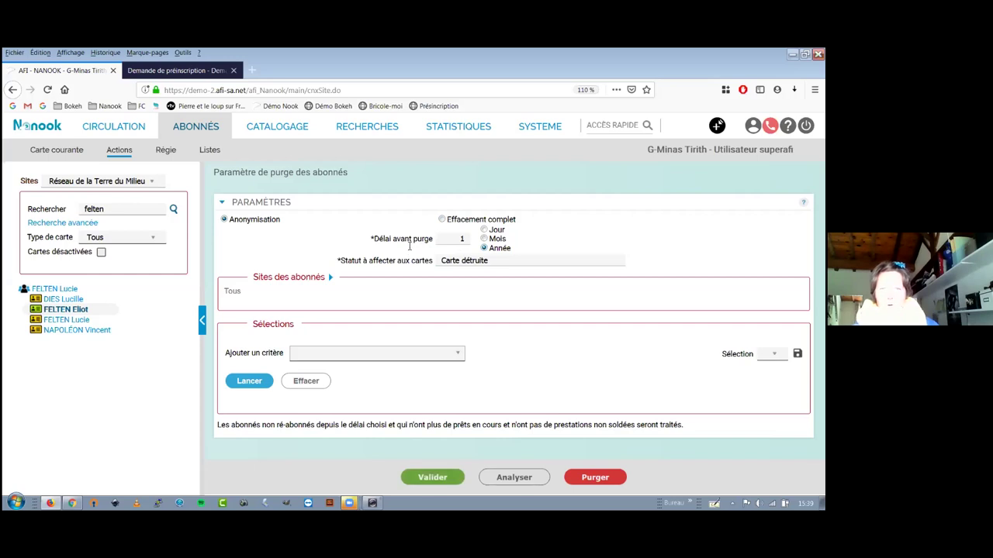
pyautogui.click(458, 262)
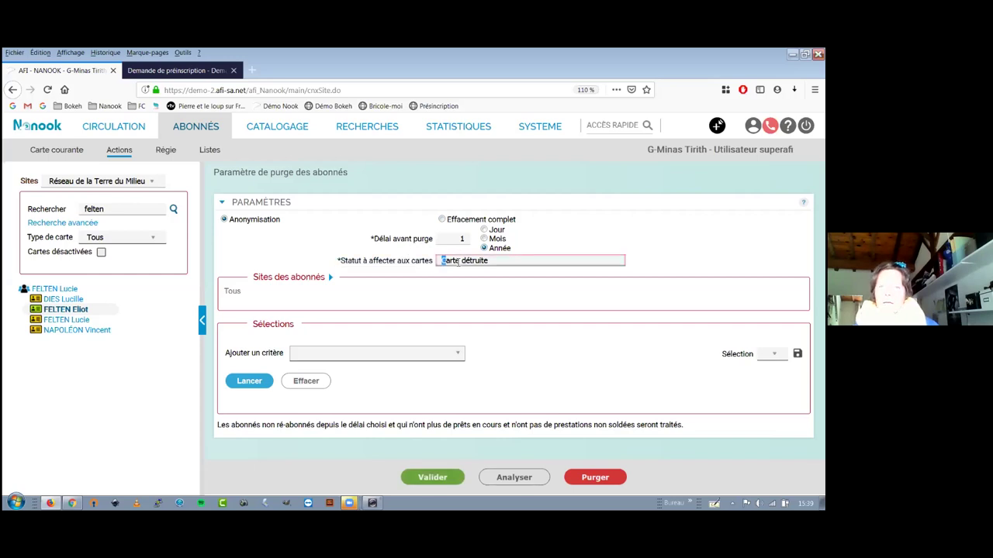
pyautogui.moveTo(487, 263); pyautogui.dragTo(484, 263)
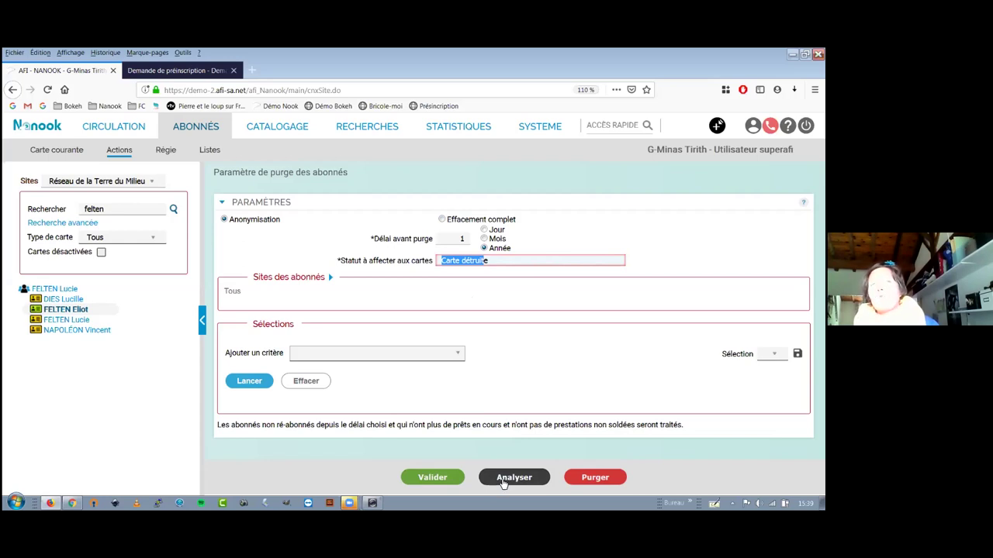
pyautogui.click(502, 480)
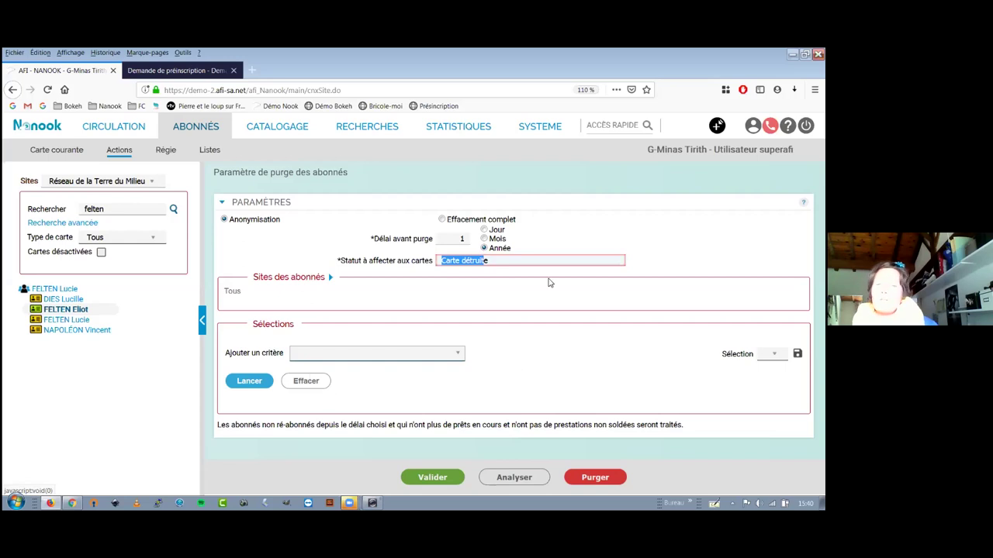
pyautogui.click(418, 395)
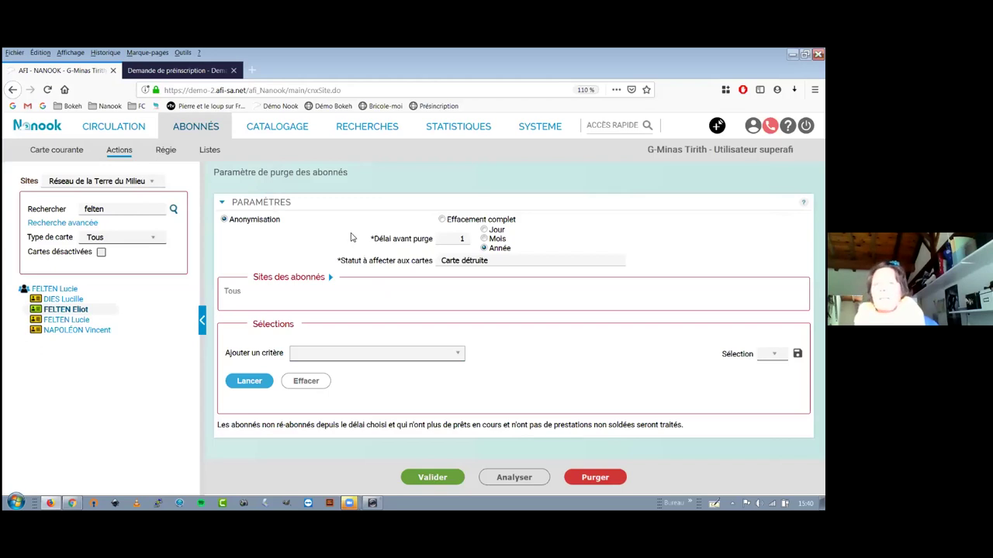
# Try reaching the Bokeh Accueil homepage from pre-registration, which returns 502 Bad Gateway, then return to Nanook.
pyautogui.click(148, 71)
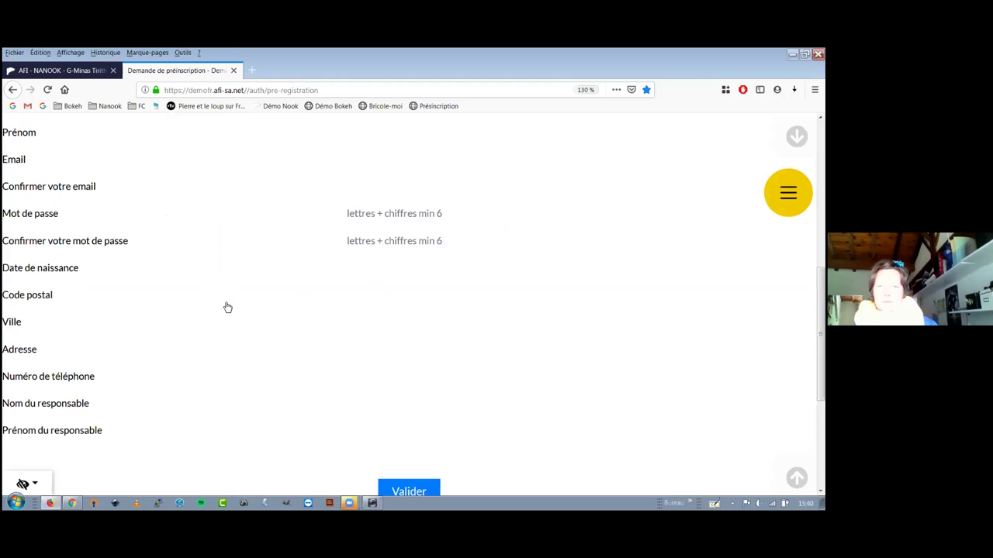
pyautogui.scroll(5, 330, 308)
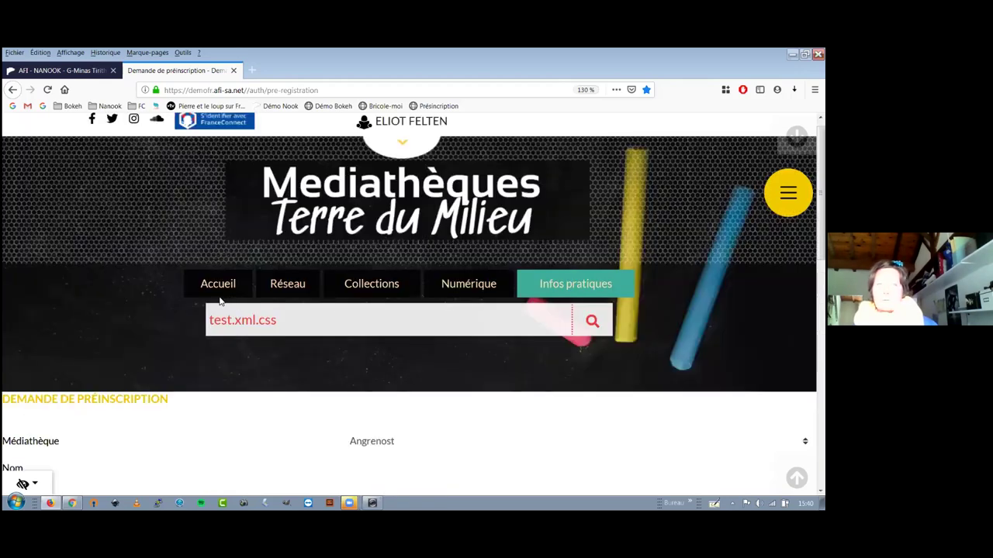
pyautogui.scroll(1, 217, 301)
pyautogui.click(214, 301)
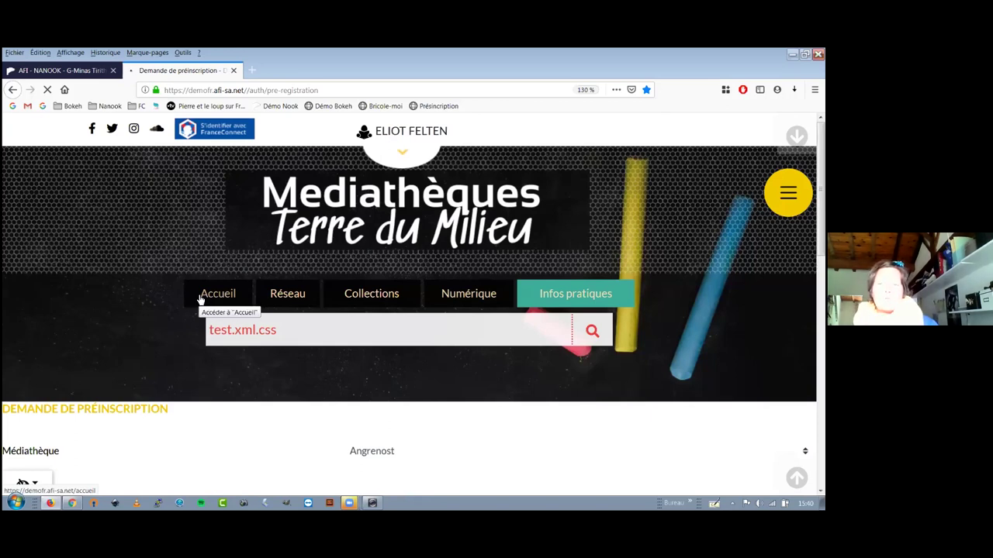
pyautogui.click(199, 299)
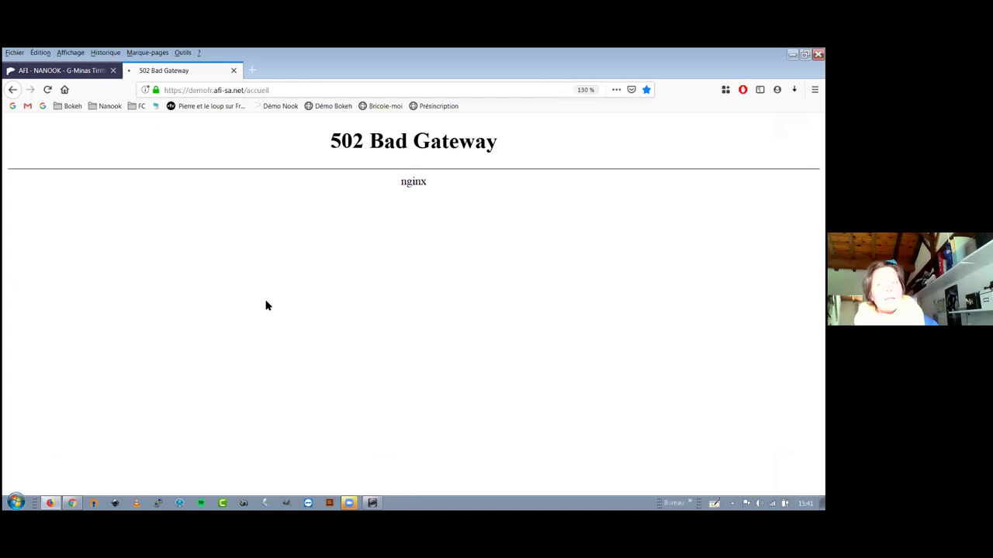
pyautogui.hotkey('ctrl', 'Tab')
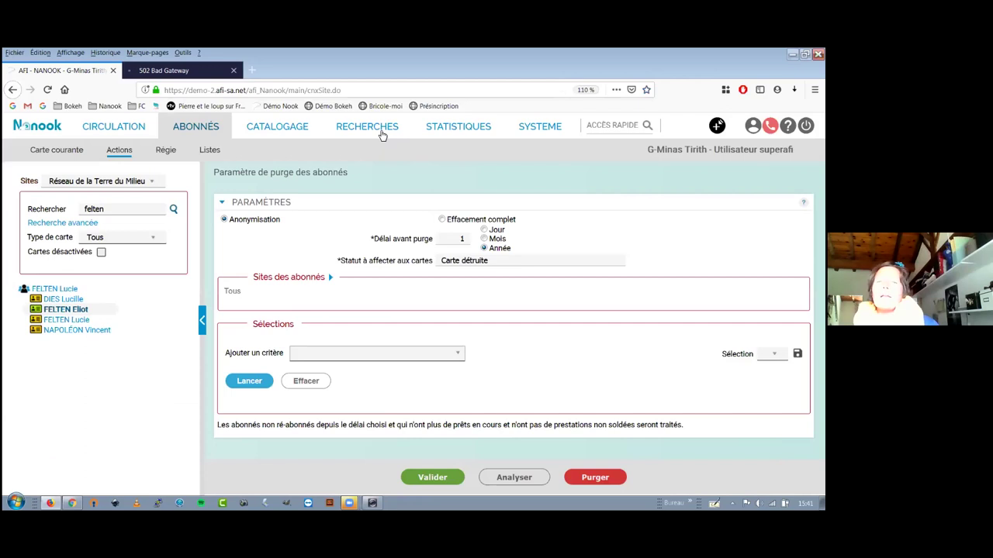
# Leave the purge page for Catalogage, continuing without saving and confirming Quitter la page.
pyautogui.click(295, 128)
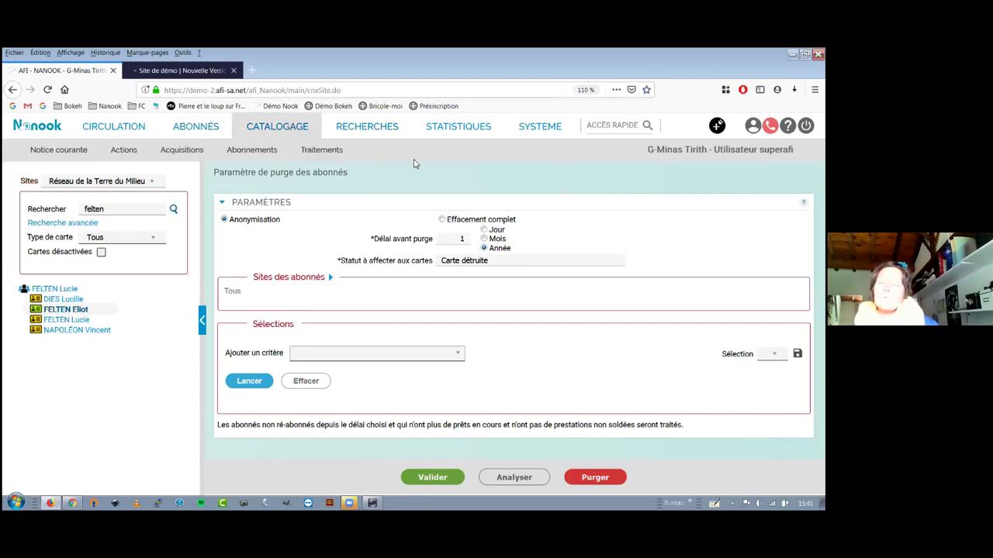
pyautogui.click(285, 135)
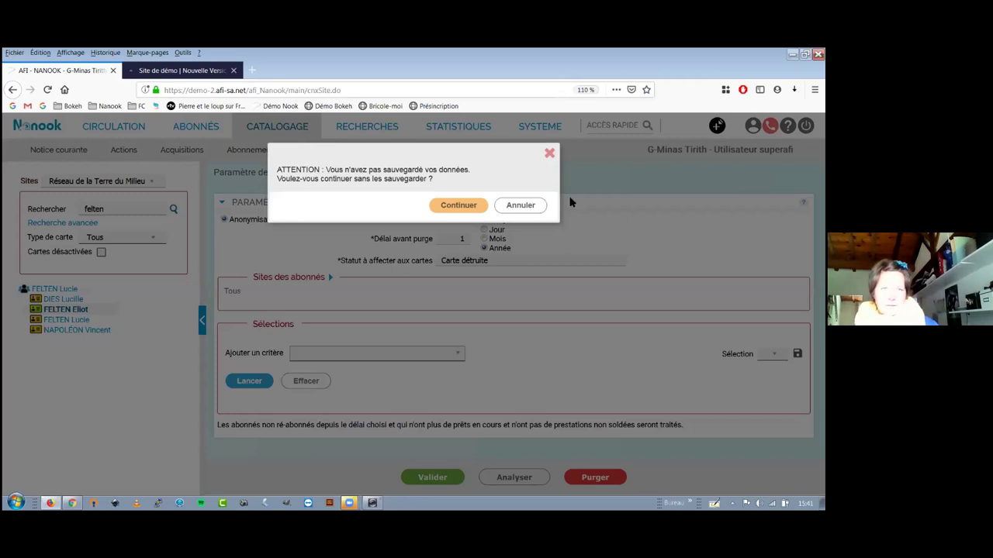
pyautogui.press('Return')
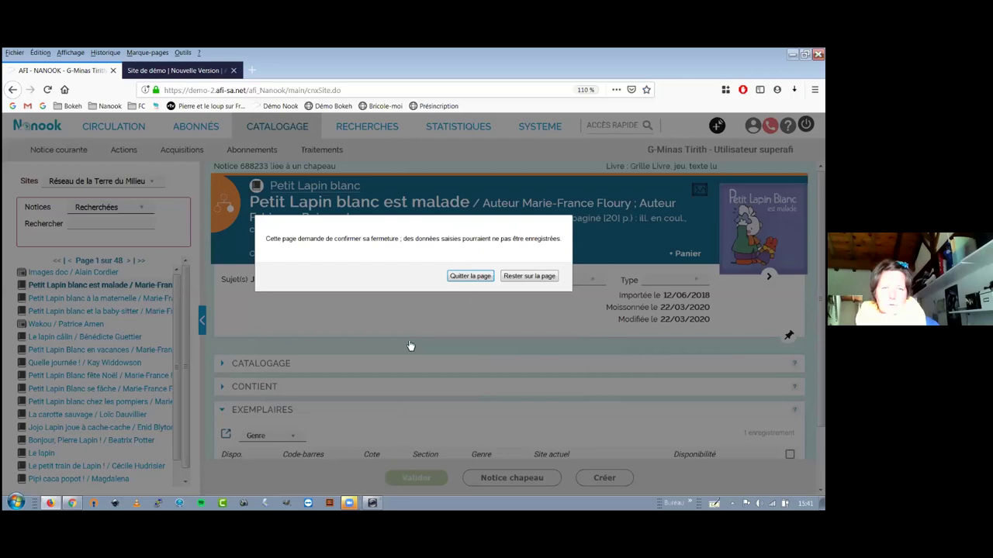
pyautogui.press('Return')
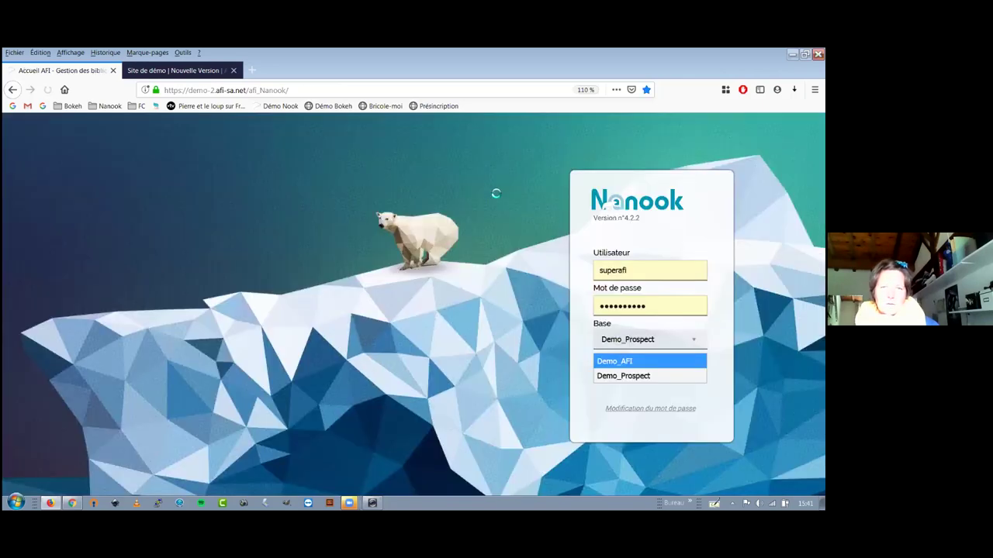
# On the Nanook login screen, keep Demo_Prospect and enter another staff user name and password.
pyautogui.press('Escape')
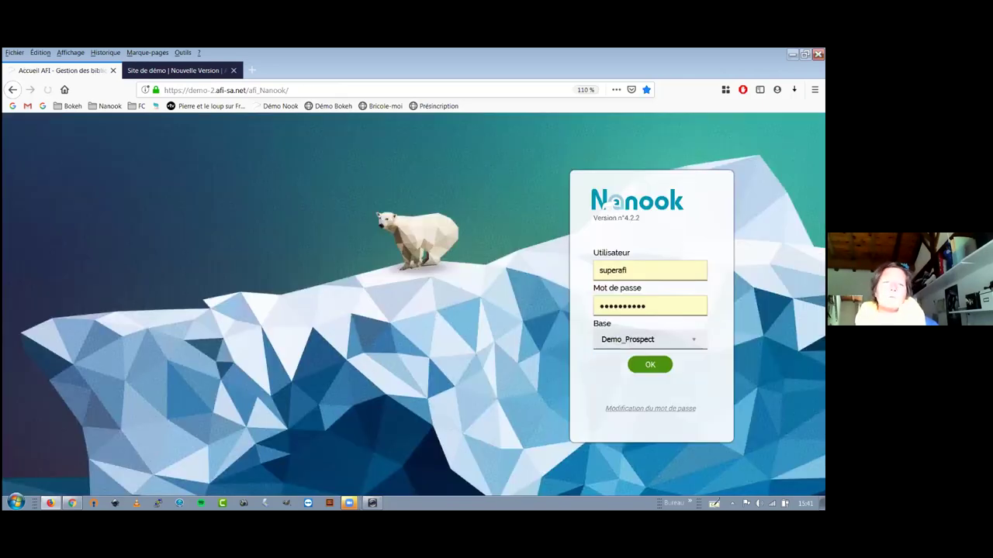
pyautogui.press('Return')
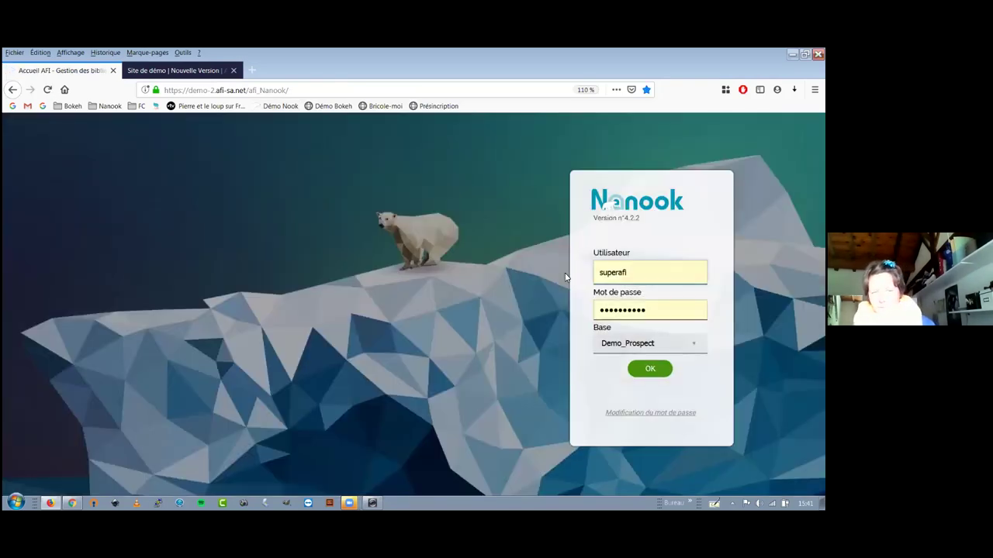
pyautogui.doubleClick(641, 271)
pyautogui.write('fanny')
pyautogui.press('Tab')
pyautogui.write('****')
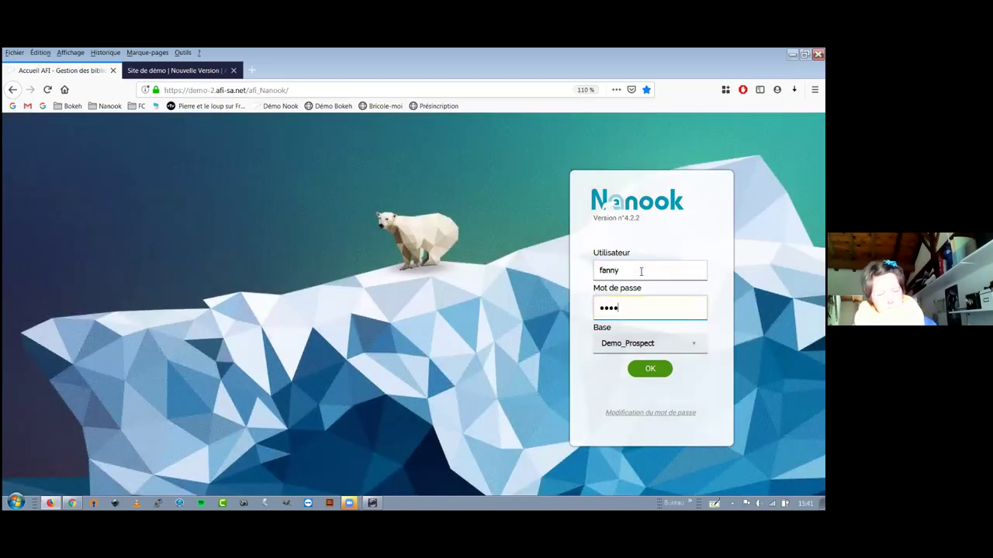
pyautogui.write('*****')
# Log in to Demo_Prospect as the other staff user and open that user's profile details.
pyautogui.click(658, 370)
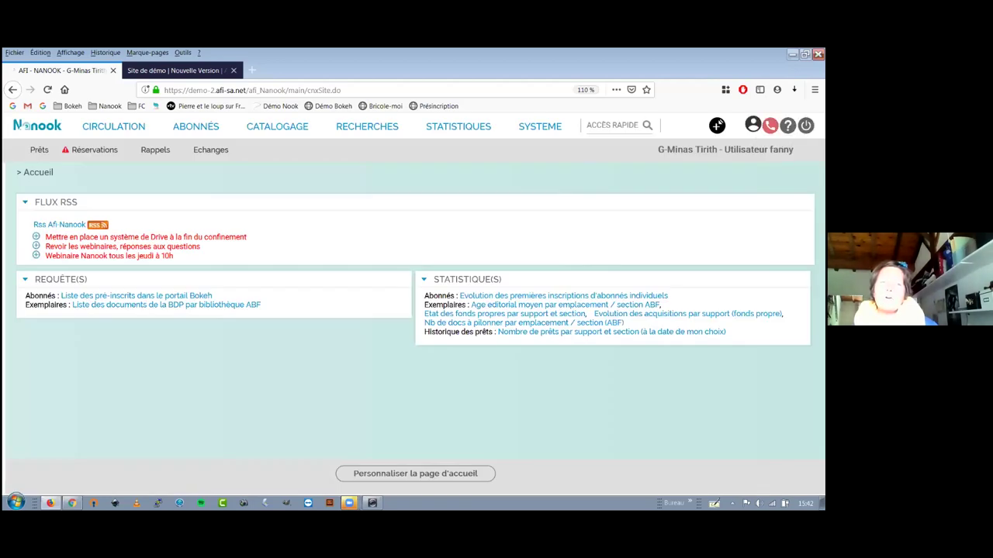
pyautogui.click(718, 124)
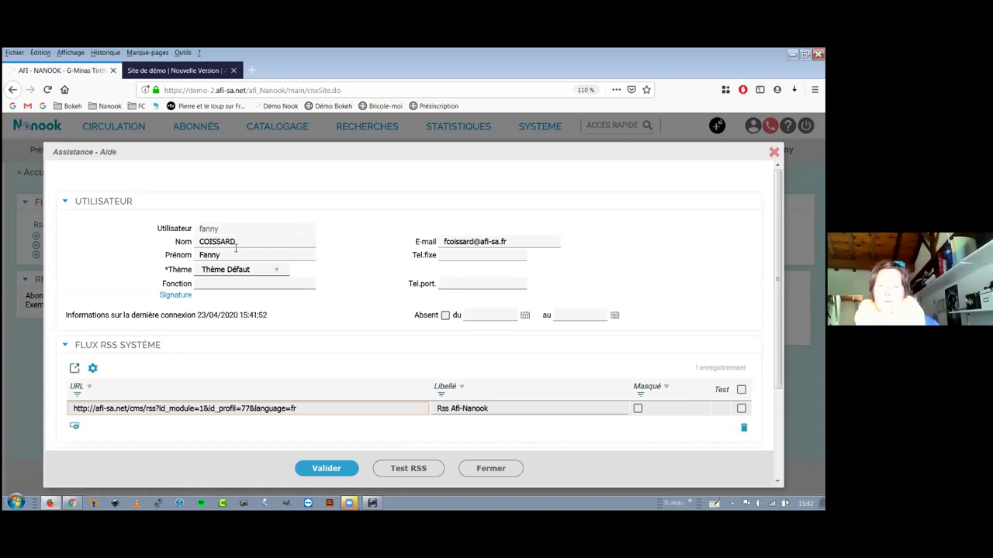
# Select the staff account's e-mail address in Assistance - Aide, then open the Bokeh patron account panel.
pyautogui.tripleClick(466, 247)
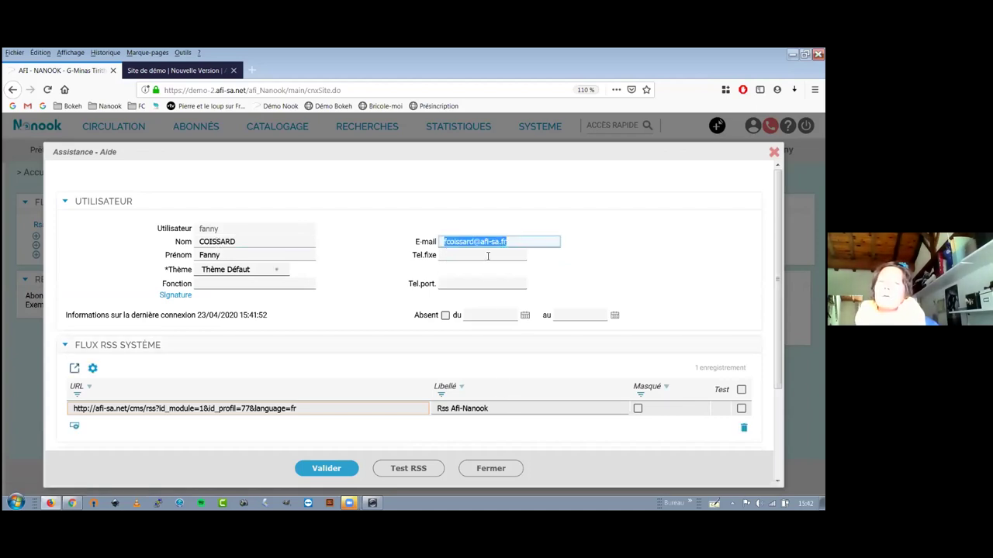
pyautogui.click(487, 256)
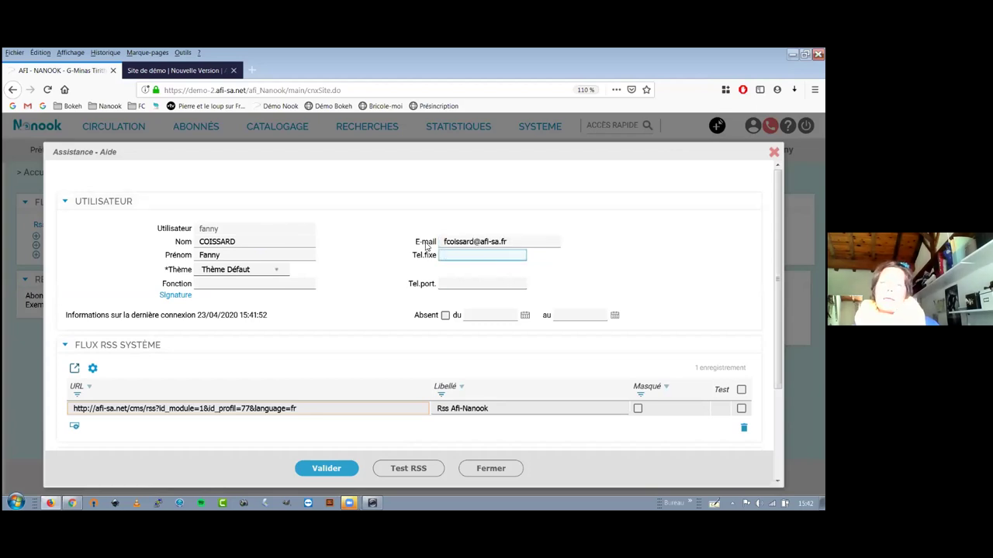
pyautogui.moveTo(443, 241); pyautogui.dragTo(513, 234)
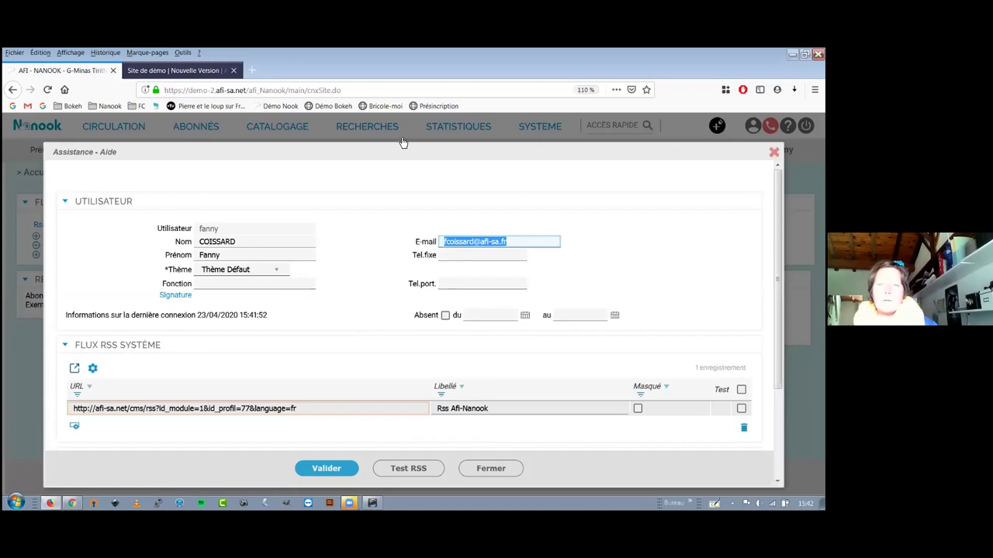
pyautogui.hotkey('ctrl', 'Tab')
pyautogui.click(544, 196)
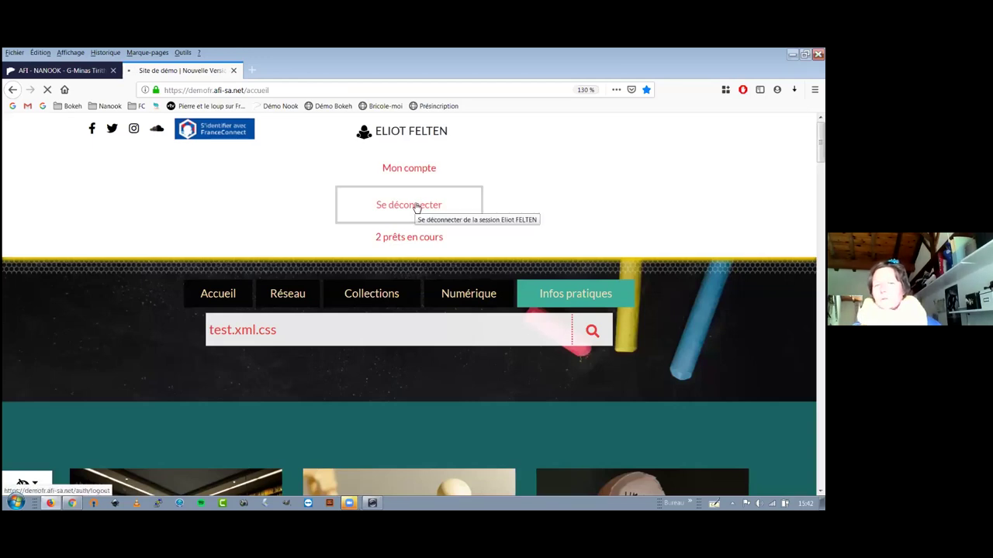
# Log the patron out of Bokeh and attempt MON COMPTE sign-in with the staff login, declining password saving.
pyautogui.click(411, 207)
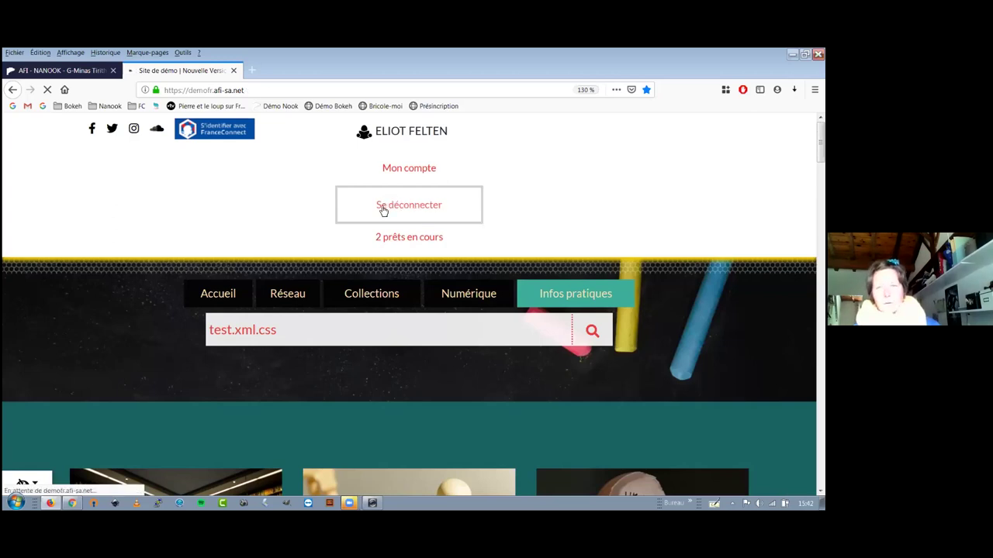
pyautogui.click(360, 134)
pyautogui.click(383, 193)
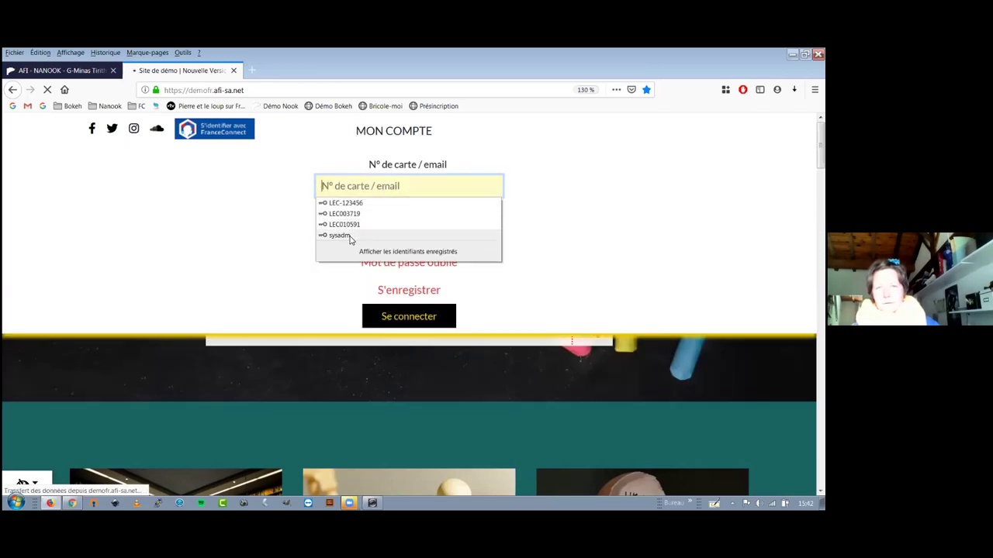
pyautogui.click(347, 187)
pyautogui.write('fanny')
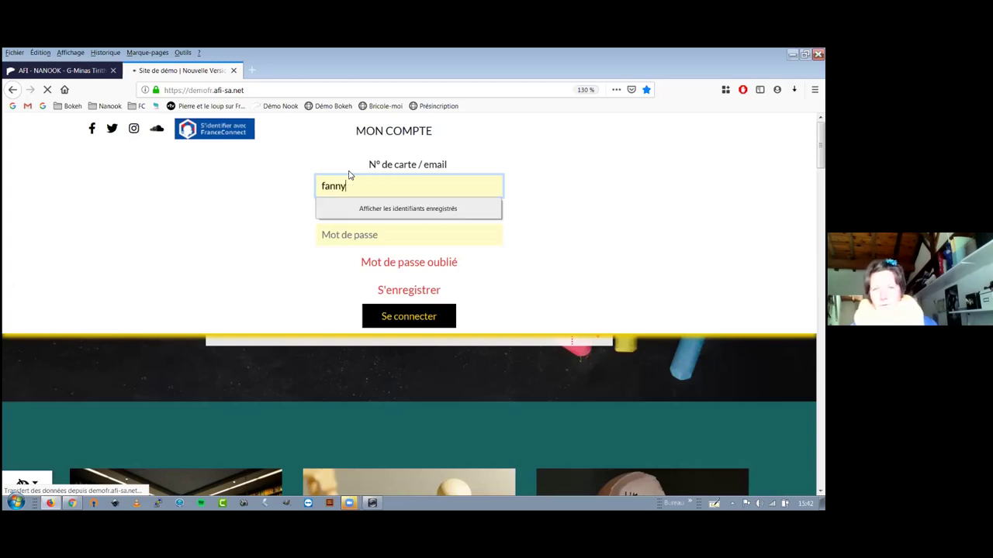
pyautogui.press('Tab')
pyautogui.write('••')
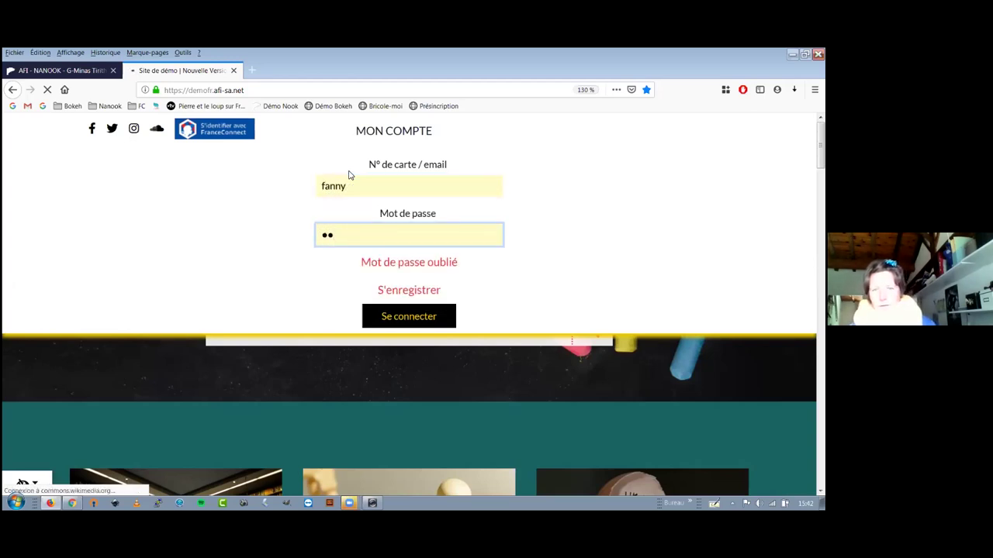
pyautogui.write('•••')
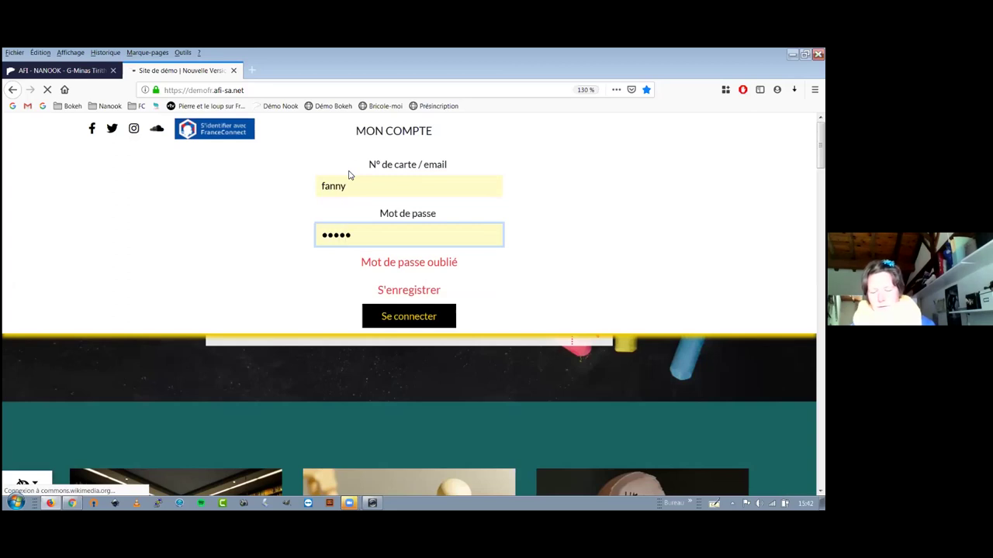
pyautogui.write('••••')
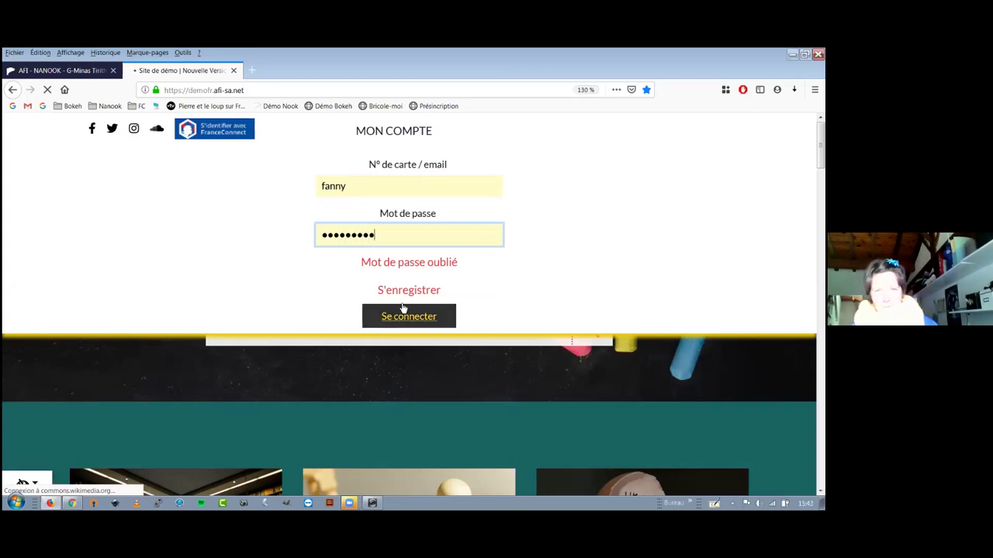
pyautogui.click(403, 309)
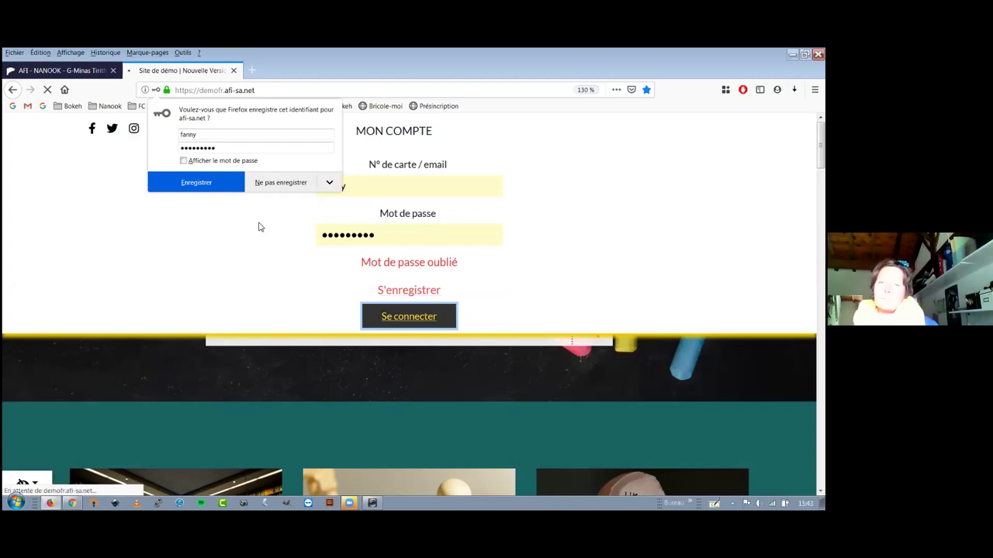
pyautogui.click(275, 186)
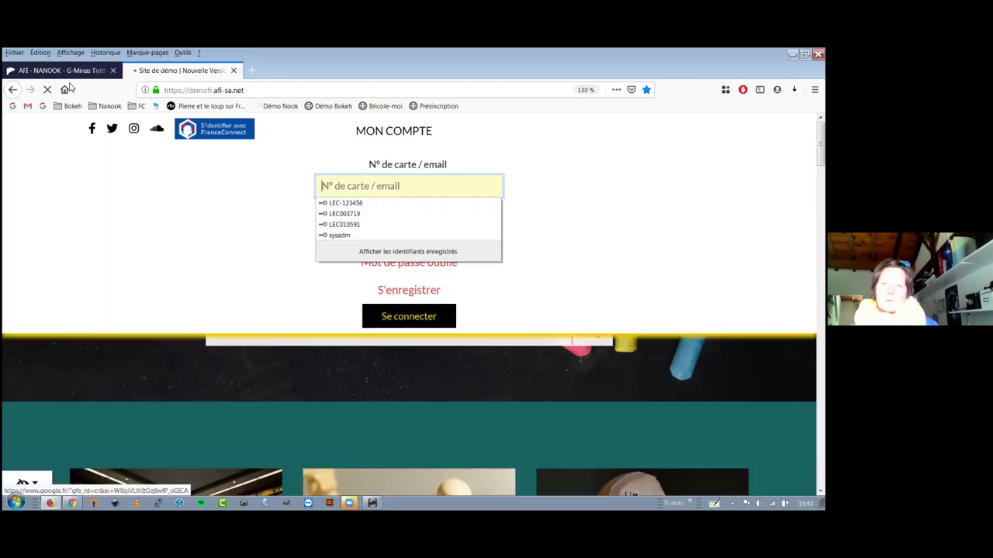
# Back in Nanook, recheck the staff e-mail in Assistance - Aide, close it, and open Catalogage.
pyautogui.click(68, 71)
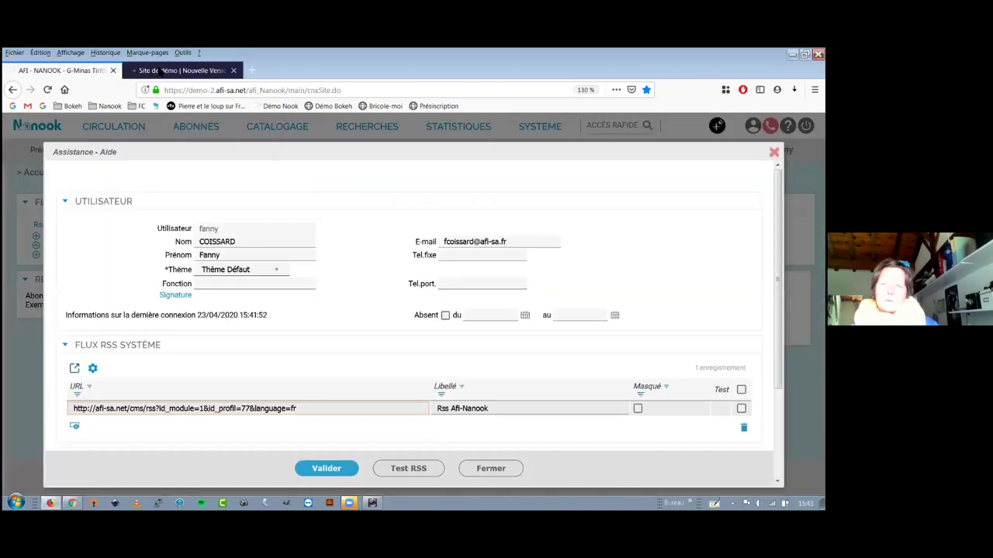
pyautogui.click(159, 71)
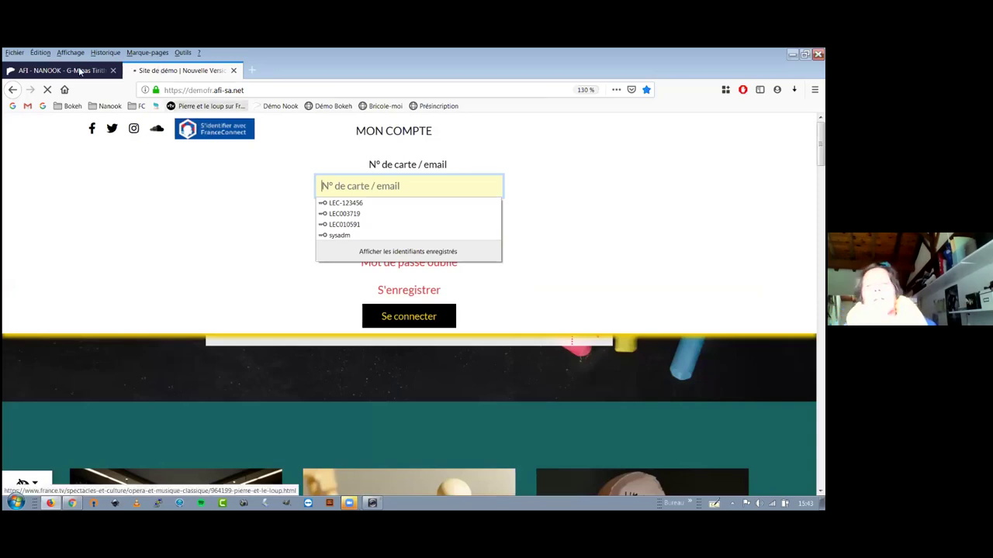
pyautogui.hotkey('ctrl', 'Tab')
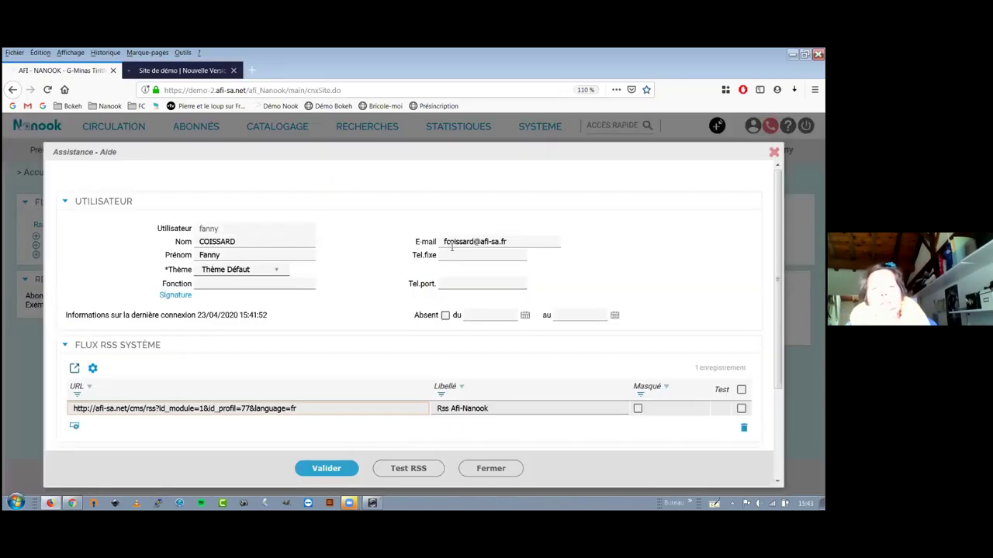
pyautogui.tripleClick(447, 243)
pyautogui.click(446, 243)
pyautogui.tripleClick(521, 243)
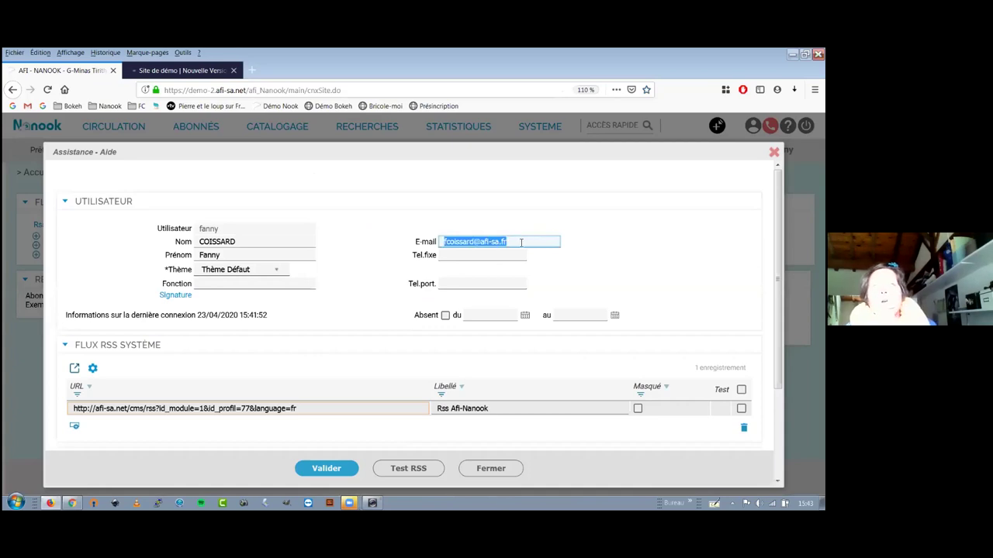
pyautogui.click(513, 242)
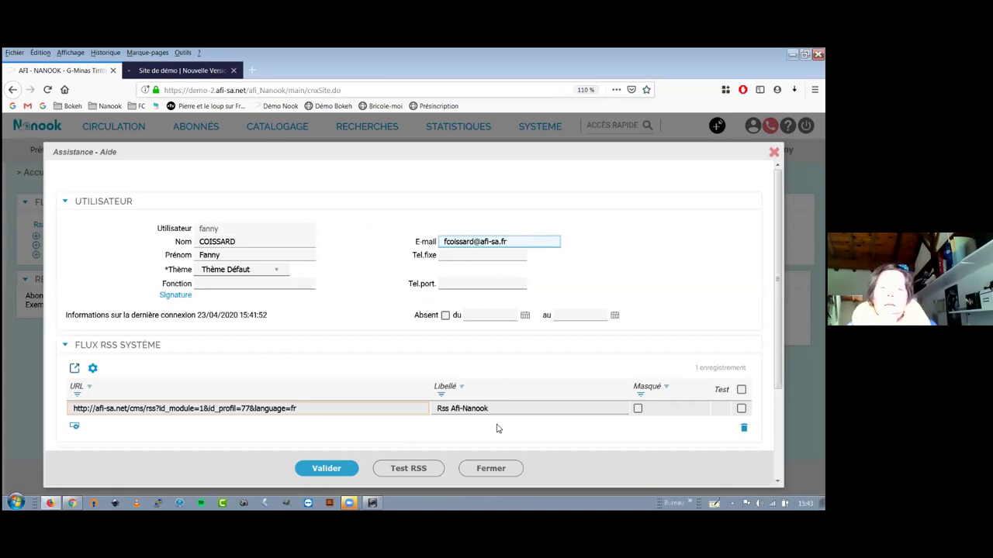
pyautogui.click(520, 323)
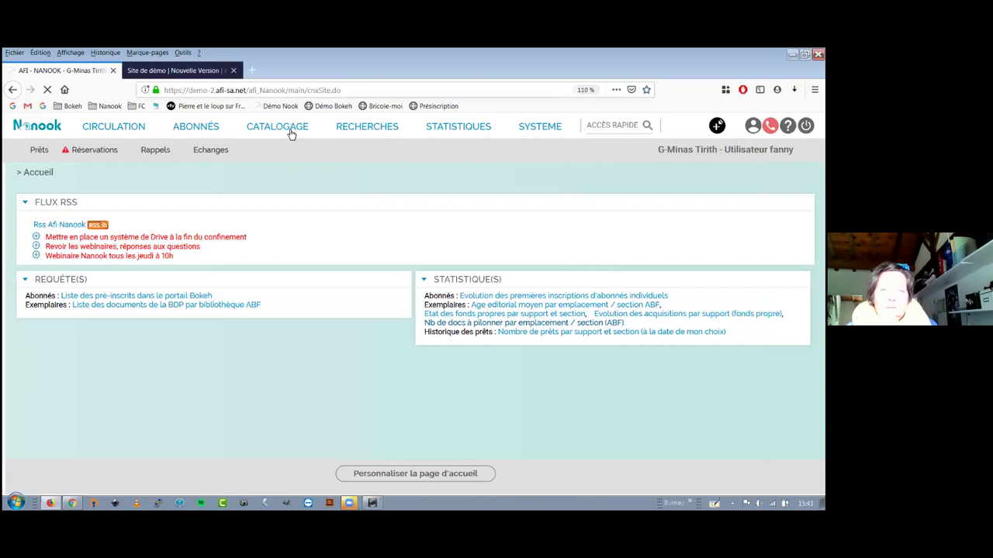
pyautogui.click(290, 134)
# On the baskets page, expand Panier d'exemplaires and open the Panier surprise basket's details.
pyautogui.click(319, 249)
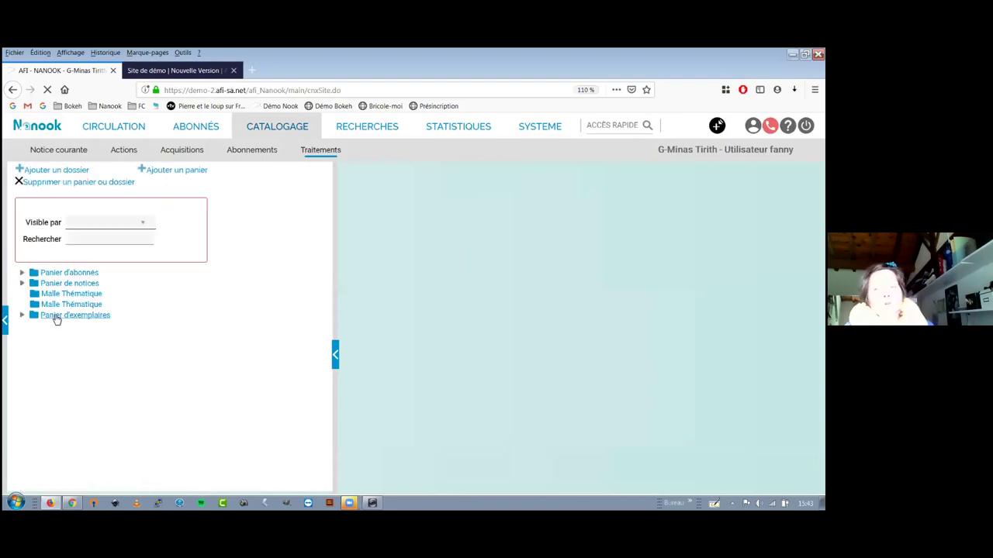
pyautogui.click(60, 324)
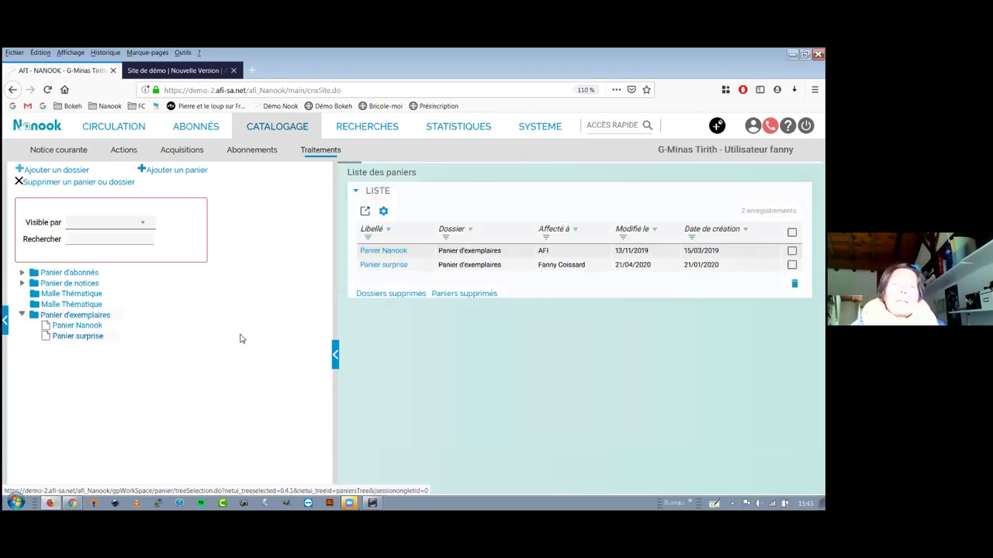
pyautogui.click(240, 338)
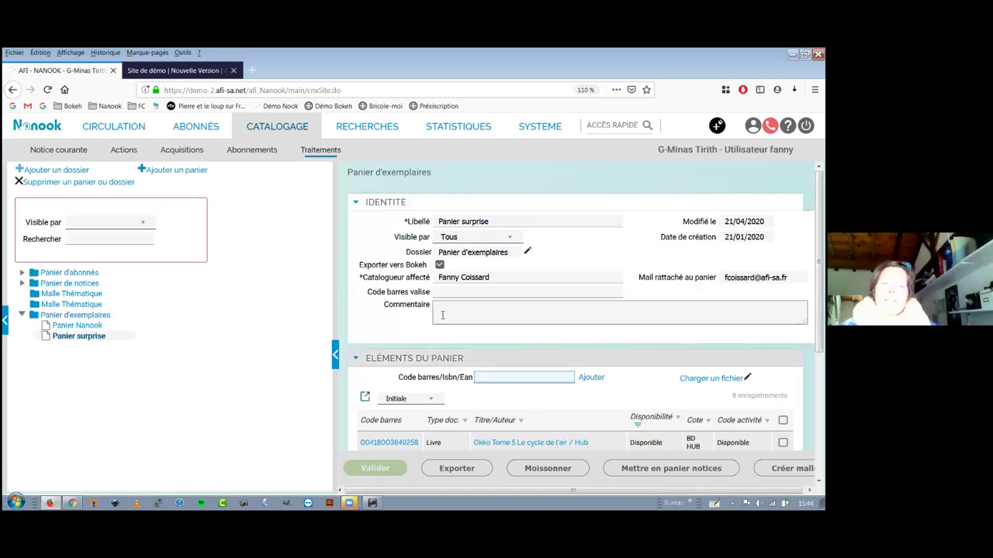
pyautogui.click(506, 222)
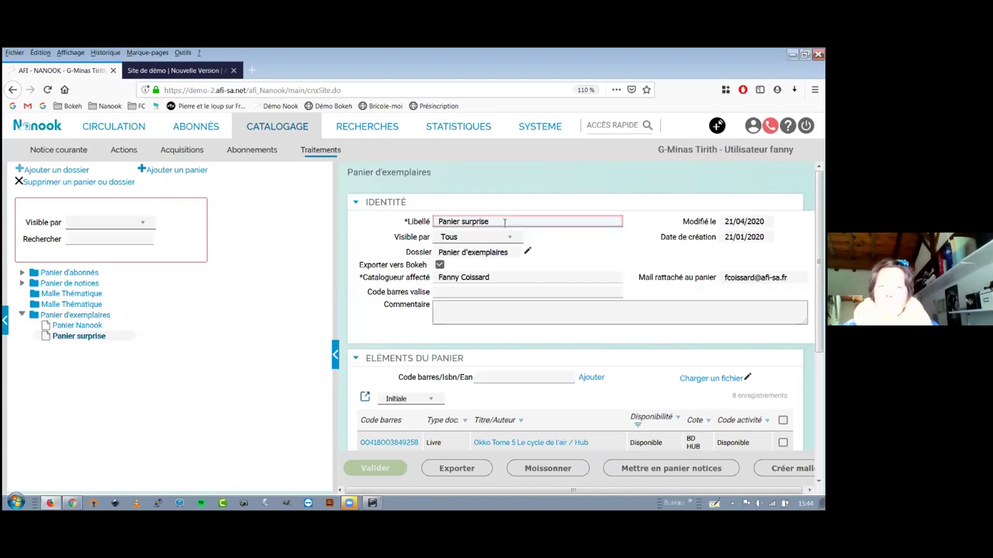
pyautogui.click(510, 240)
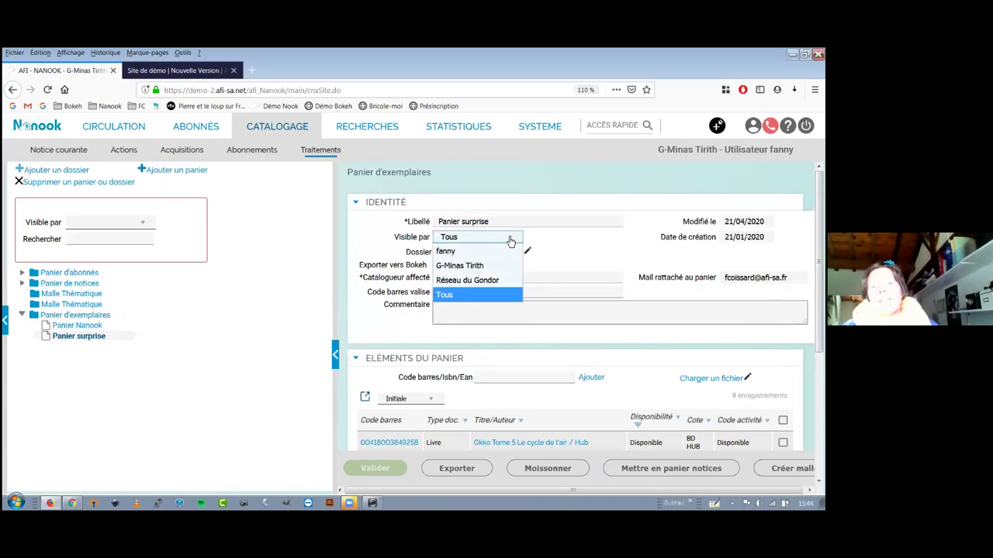
pyautogui.click(510, 240)
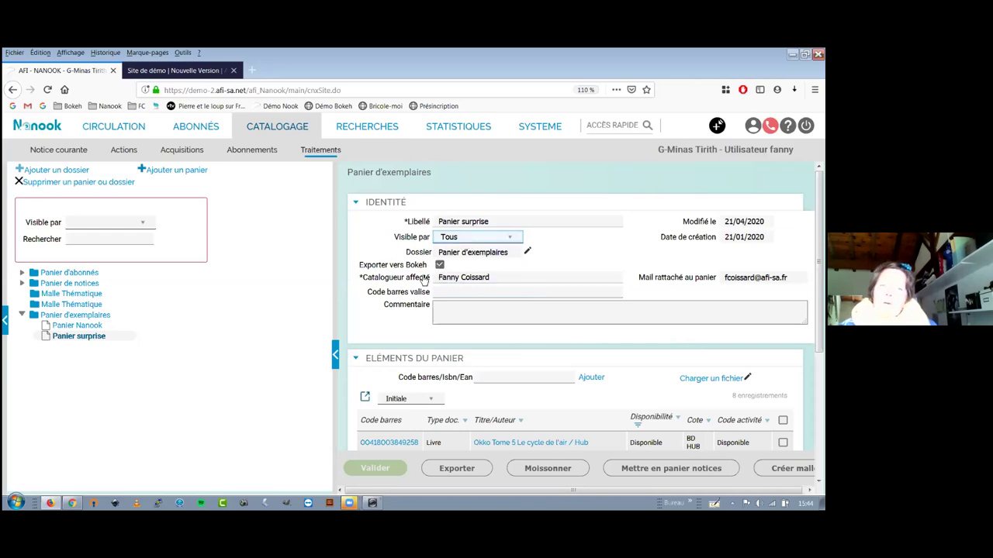
pyautogui.click(460, 279)
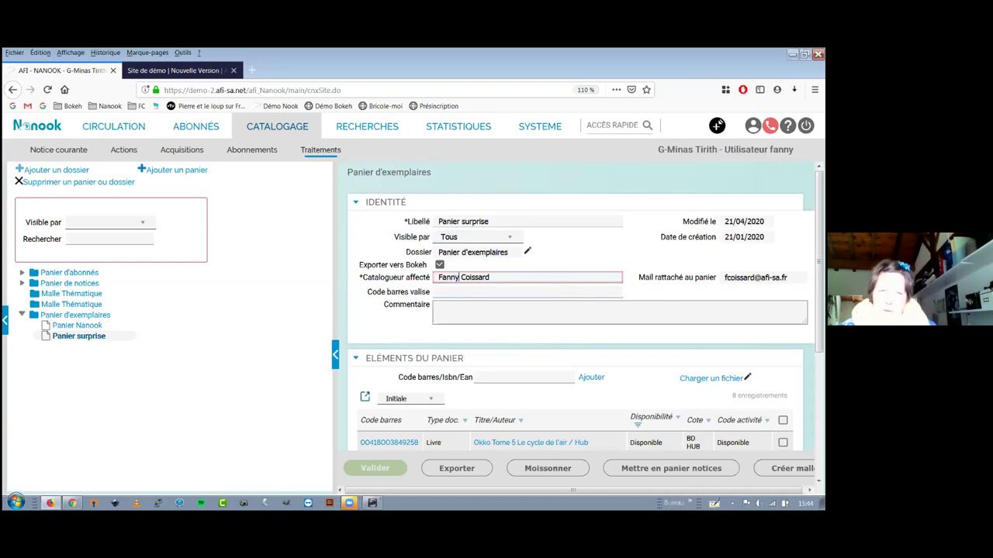
pyautogui.click(756, 278)
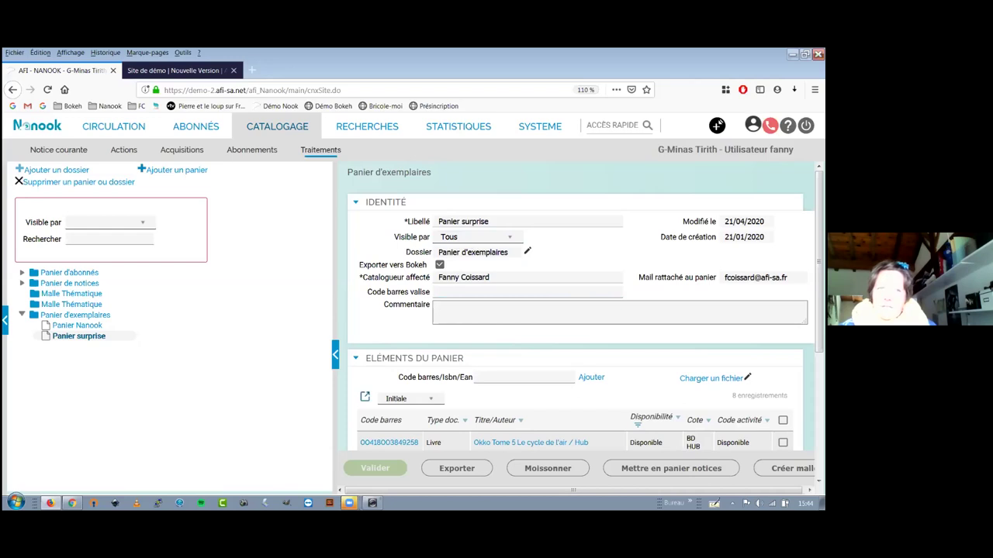
pyautogui.press('F1')
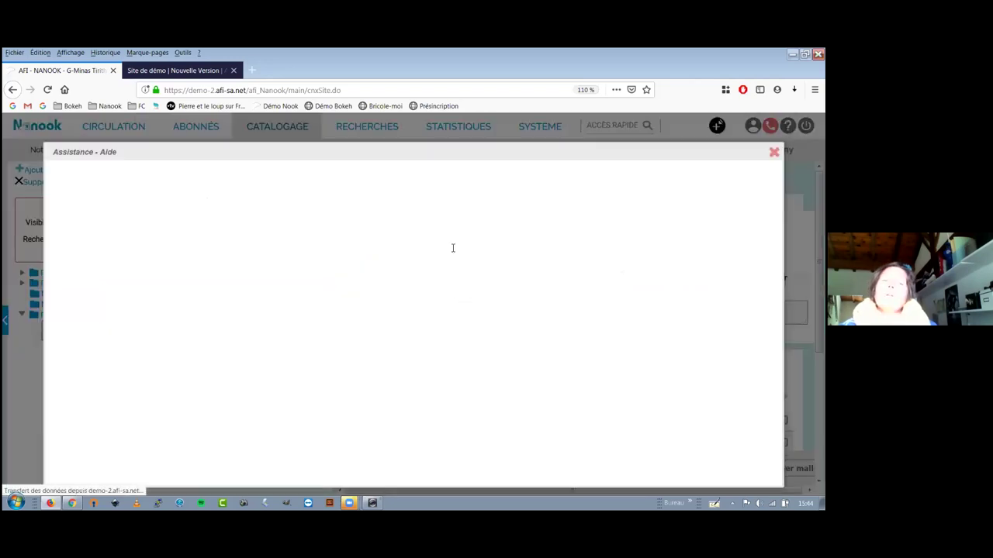
pyautogui.moveTo(508, 241); pyautogui.dragTo(449, 241)
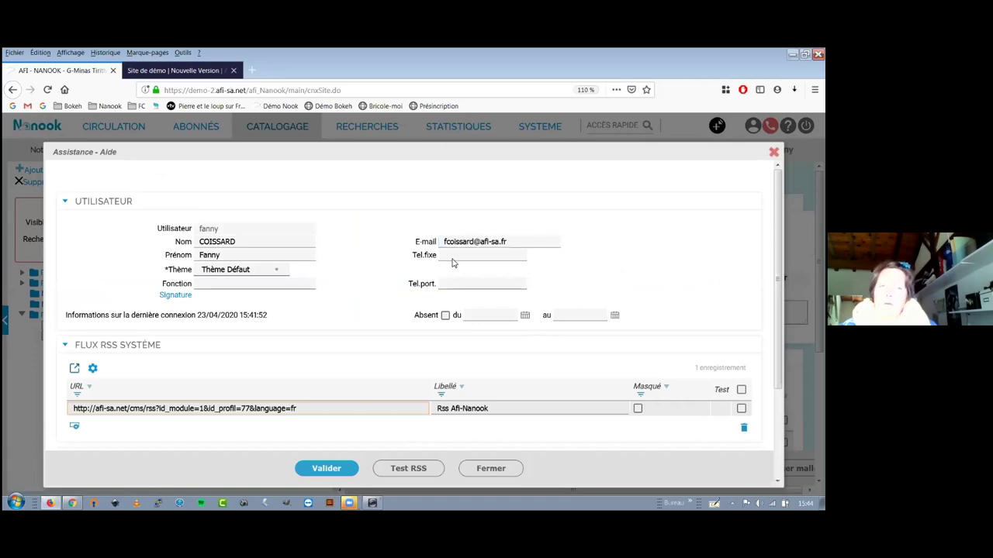
pyautogui.press('Escape')
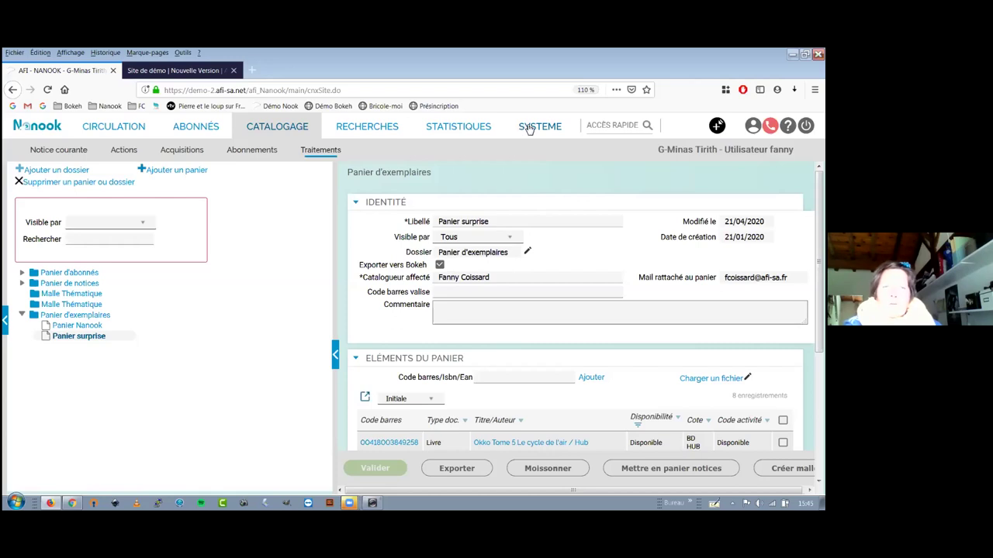
# Under Système > Administration > Export Opac, open Export Opac Incrémentiel and tick Exporter les paniers.
pyautogui.click(528, 128)
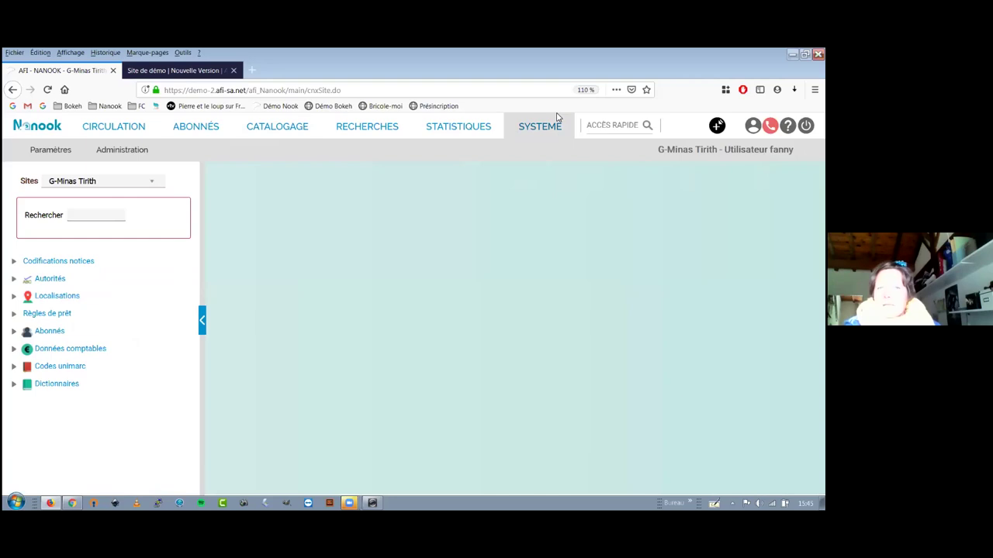
pyautogui.click(133, 154)
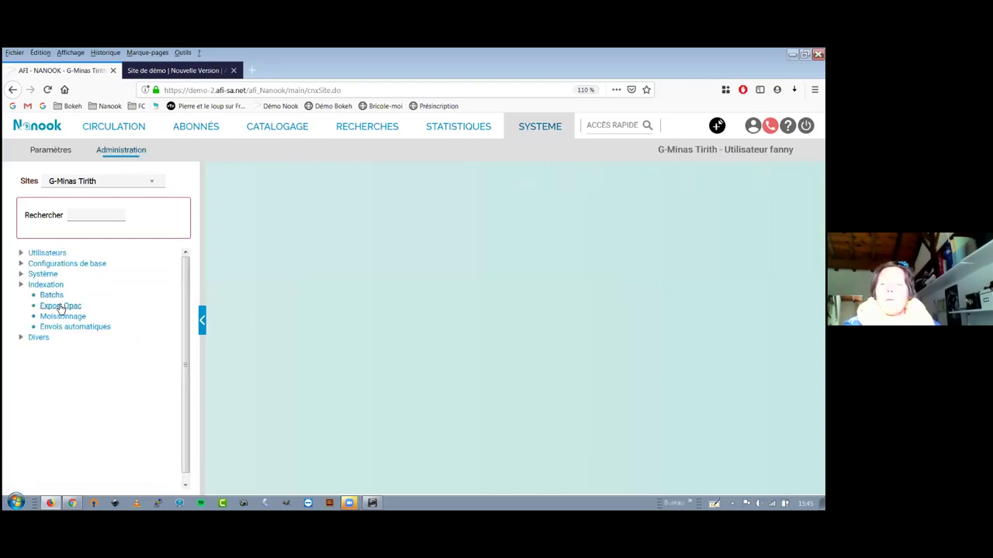
pyautogui.click(61, 308)
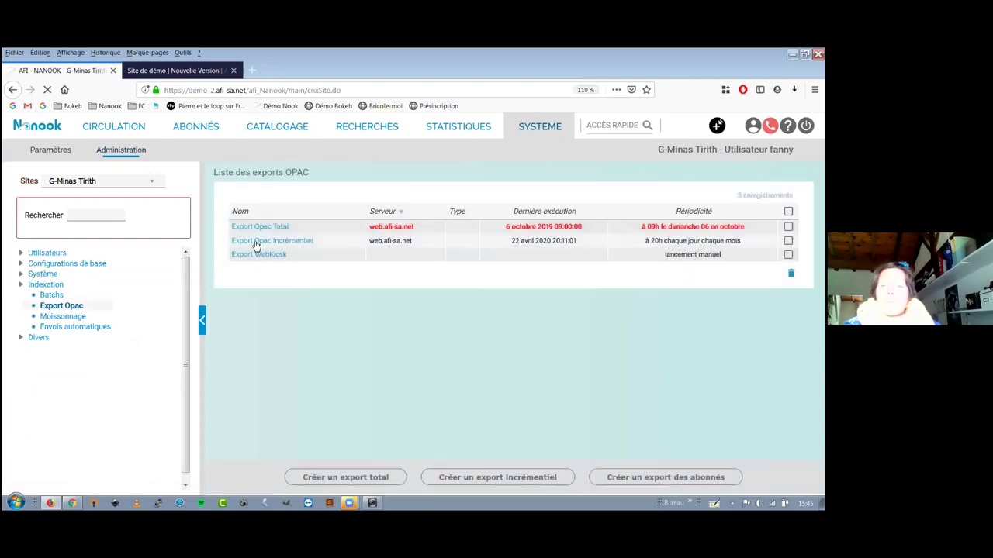
pyautogui.click(281, 245)
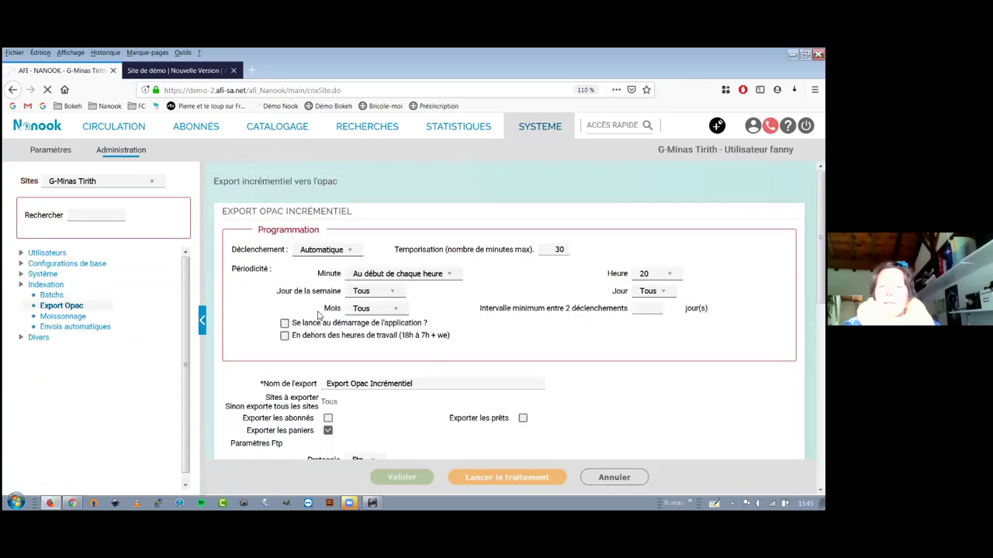
pyautogui.scroll(-3, 318, 314)
pyautogui.click(328, 307)
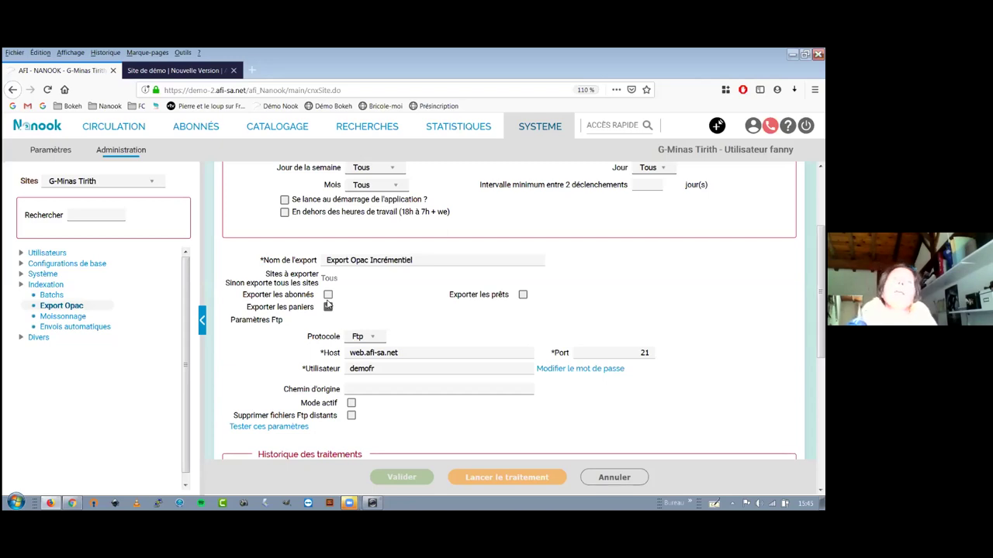
pyautogui.click(328, 305)
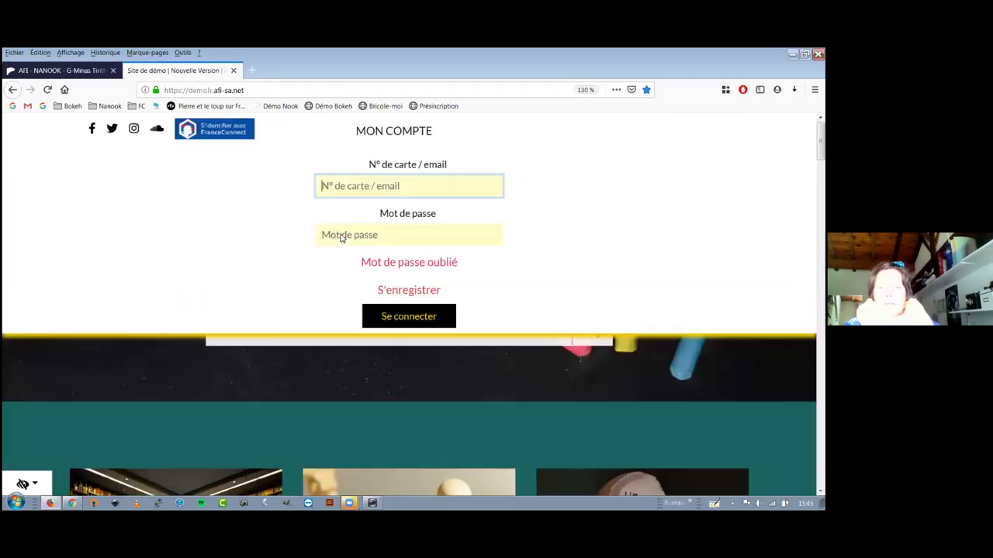
# Log in to the Bokeh demo portal with the saved administrator credentials.
pyautogui.click(409, 187)
pyautogui.click(341, 203)
pyautogui.click(409, 316)
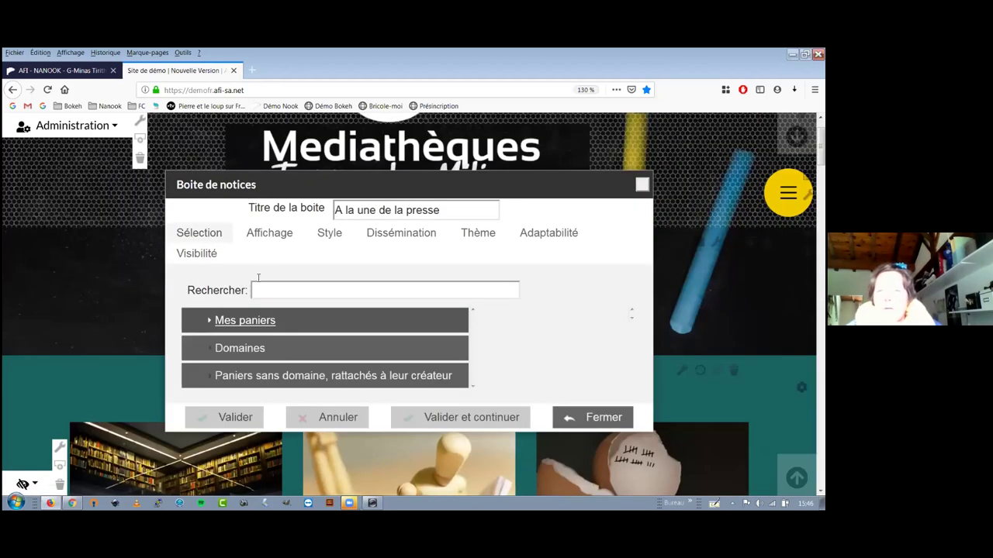
# Under Mes paniers, tick Panier surprise as the 'A la une de la presse' source and validate.
pyautogui.click(245, 328)
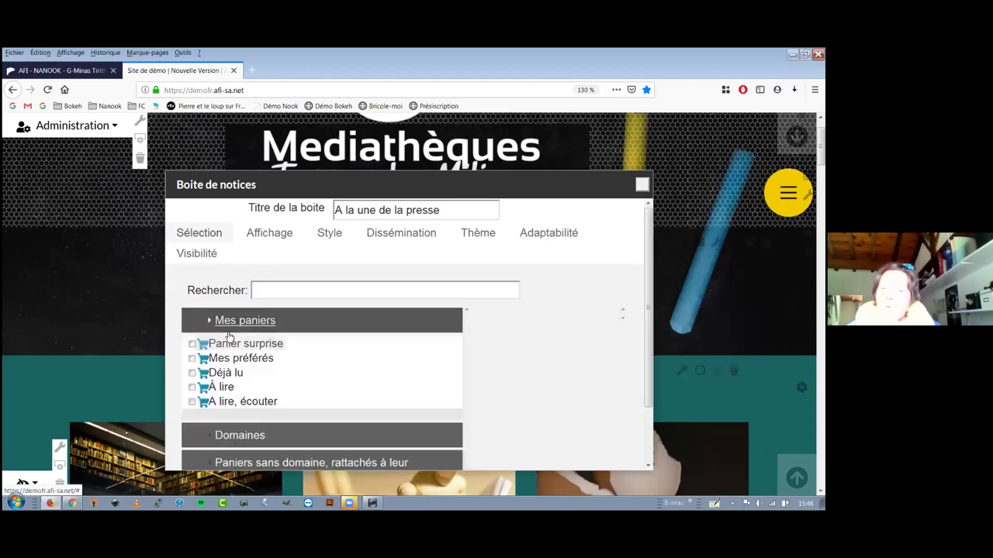
pyautogui.click(222, 343)
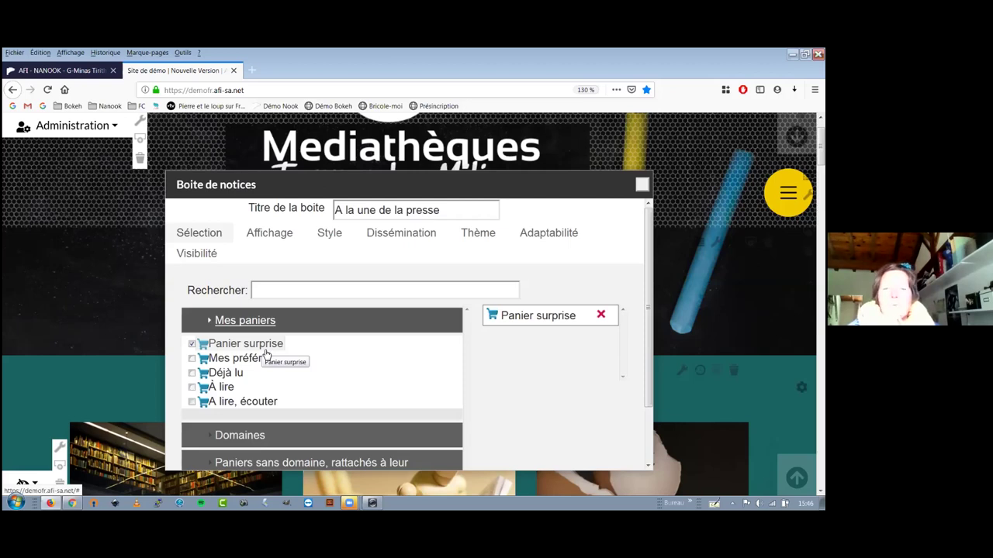
pyautogui.scroll(-1, 490, 357)
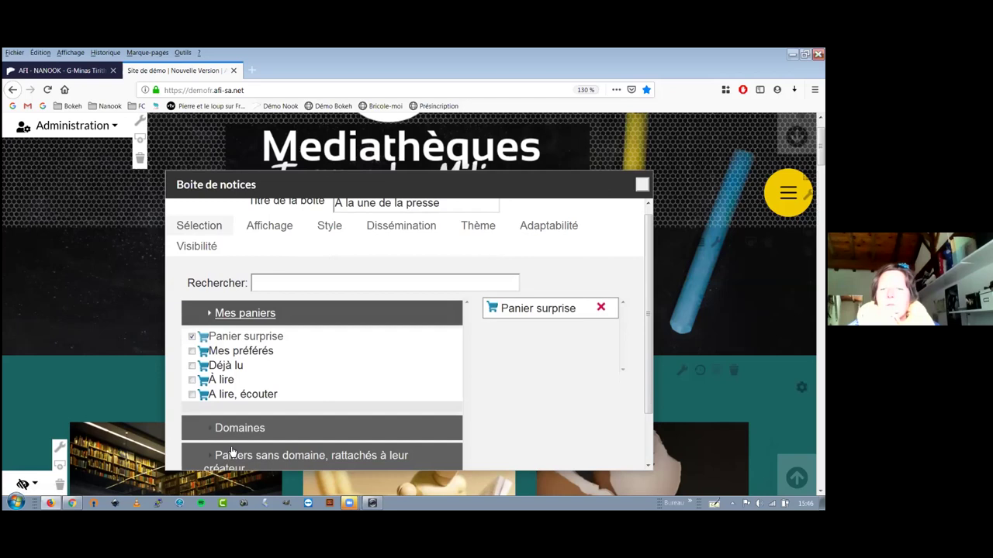
pyautogui.scroll(-1, 204, 390)
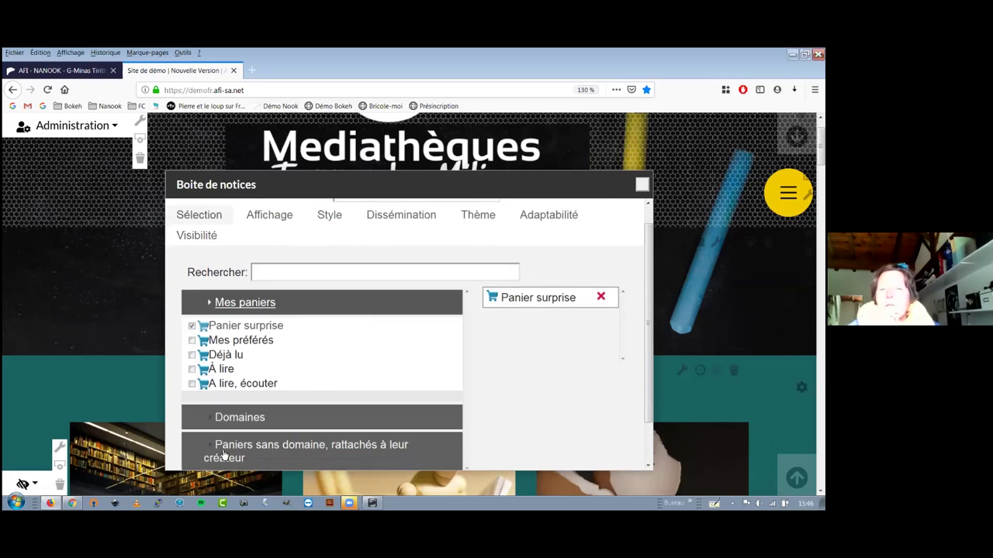
pyautogui.scroll(-1, 232, 459)
pyautogui.click(231, 458)
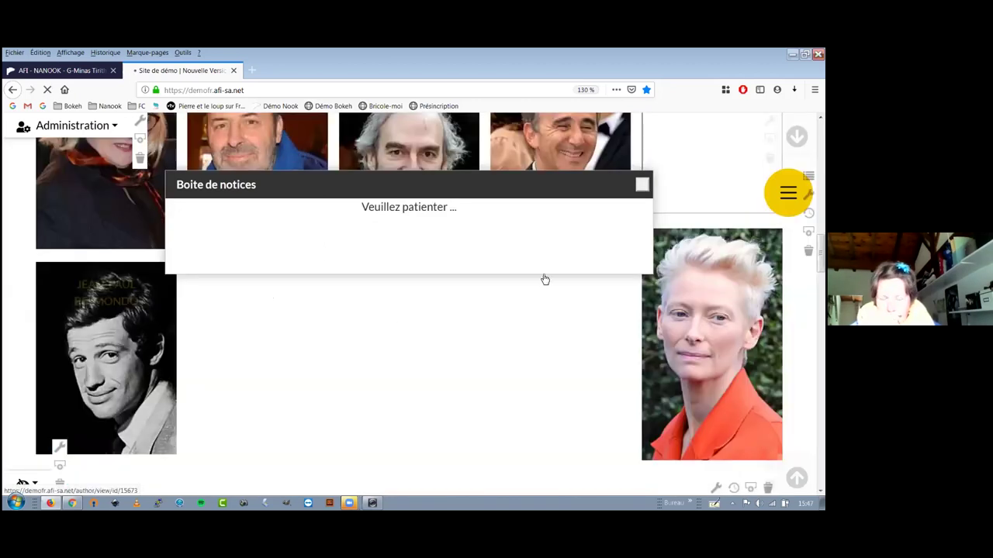
# Open the Panier surprise basket under Panier d'exemplaires in Nanook and scroll to its eight comics.
pyautogui.hotkey('ctrl', 'Tab')
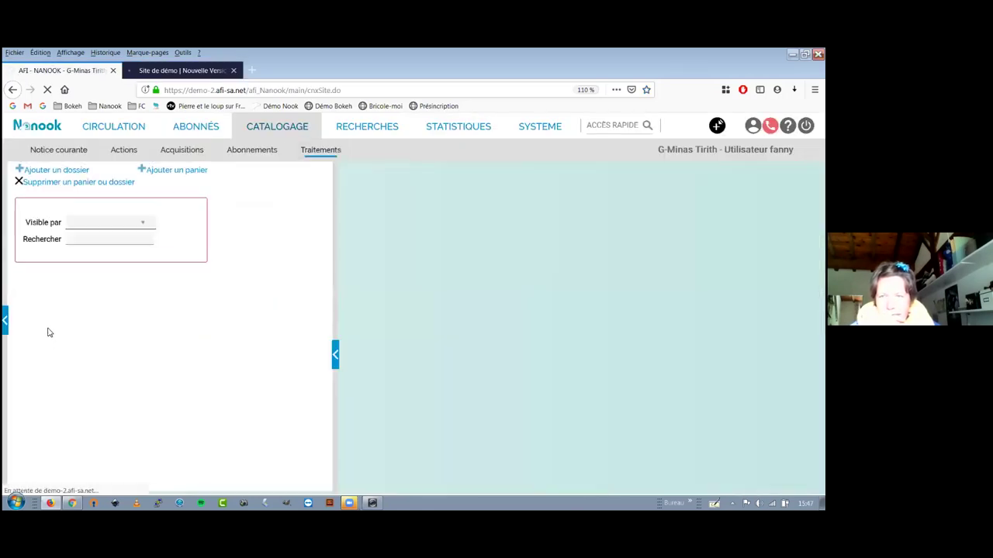
pyautogui.click(65, 318)
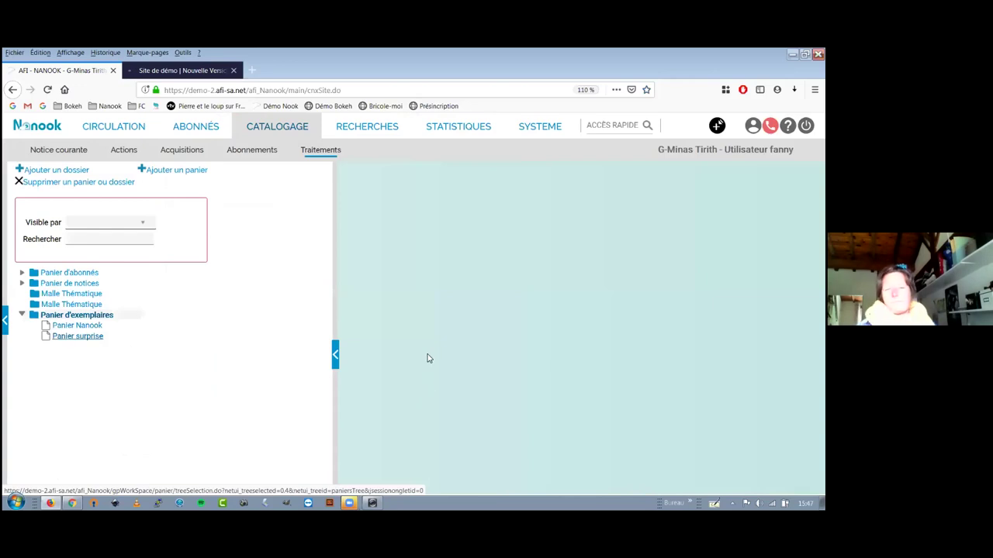
pyautogui.press('Return')
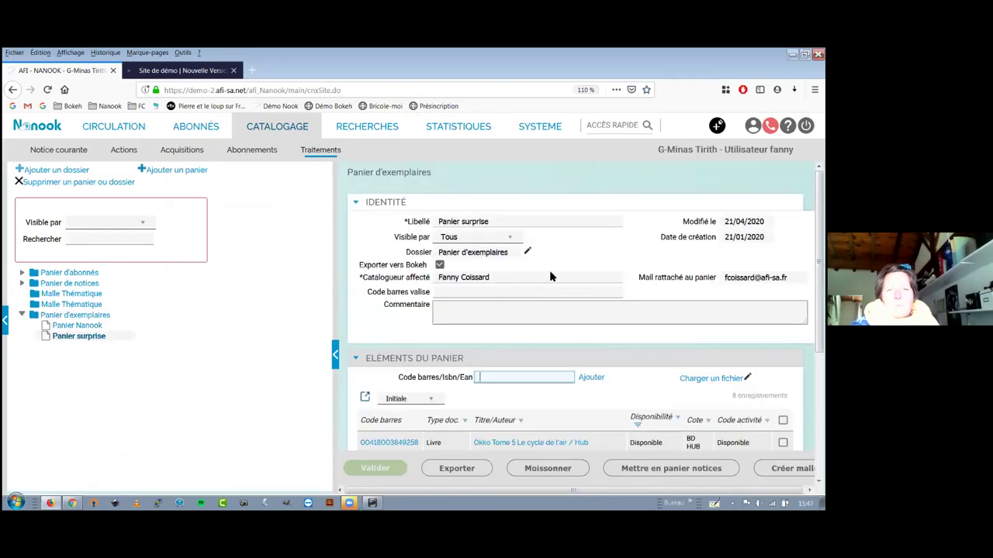
pyautogui.scroll(-2, 555, 293)
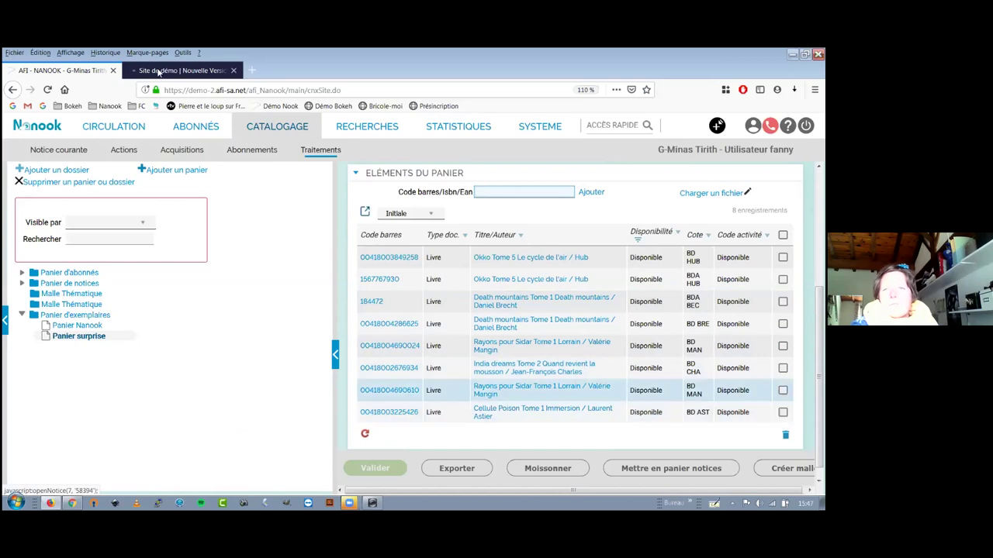
pyautogui.hotkey('ctrl', 'Tab')
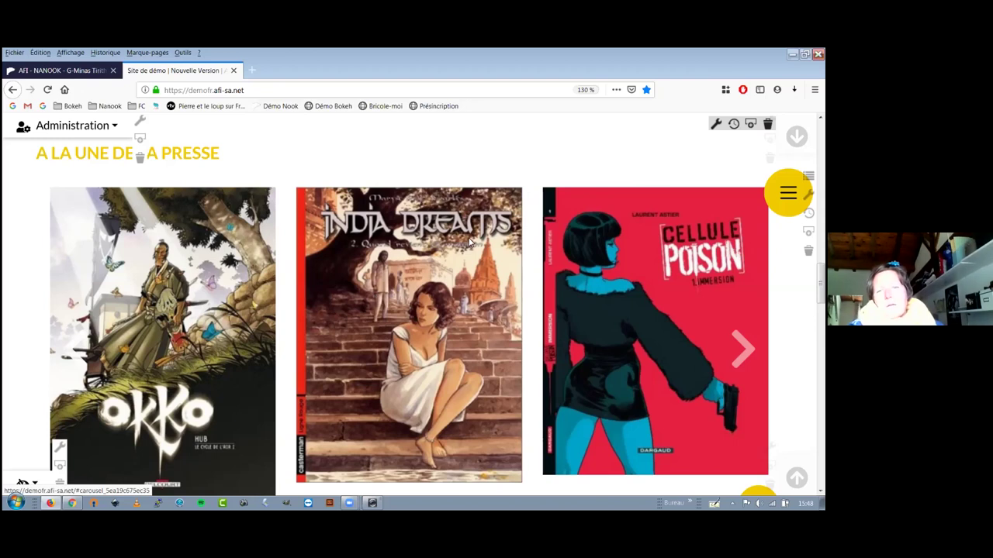
# Scroll the demo portal homepage to the 'A la une de la presse' carousel showing Okko and Cellule Poison.
pyautogui.scroll(-1, 473, 232)
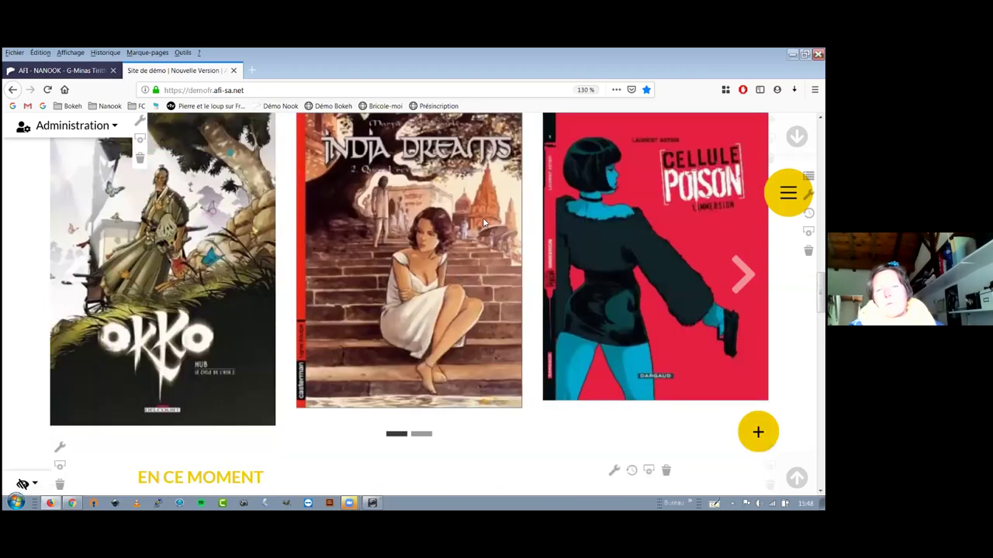
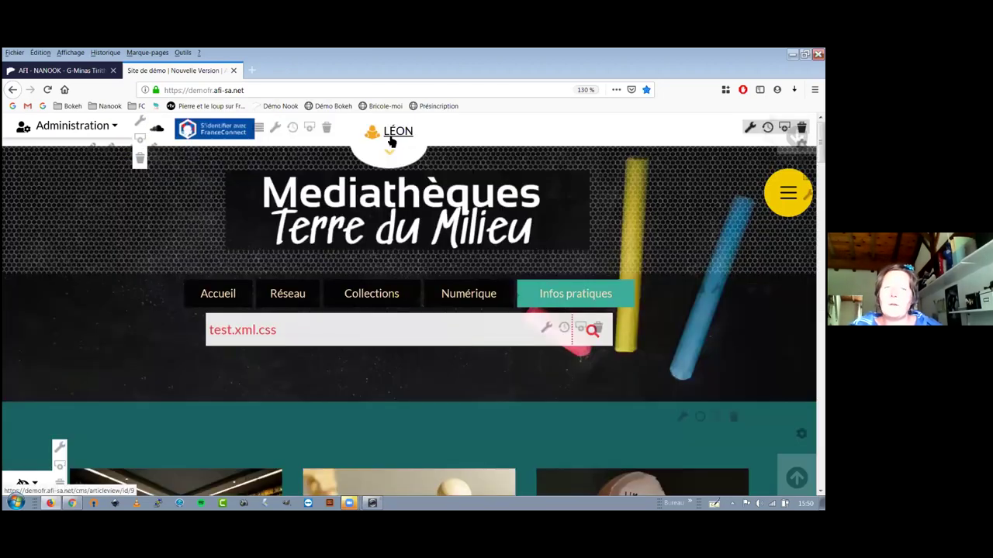
# Open the logged-in reader's 'Mon compte' page from the patron name in the portal header.
pyautogui.click(396, 172)
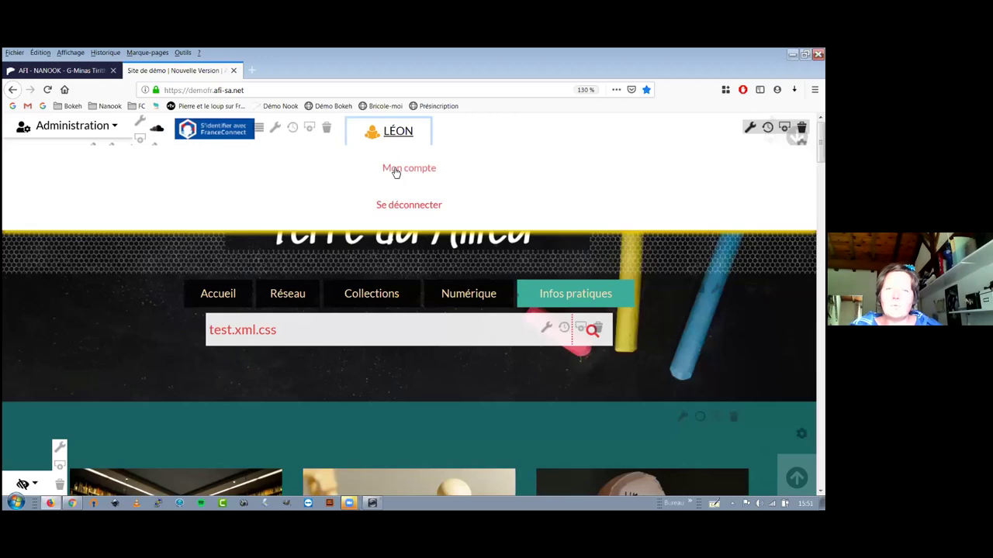
pyautogui.click(395, 171)
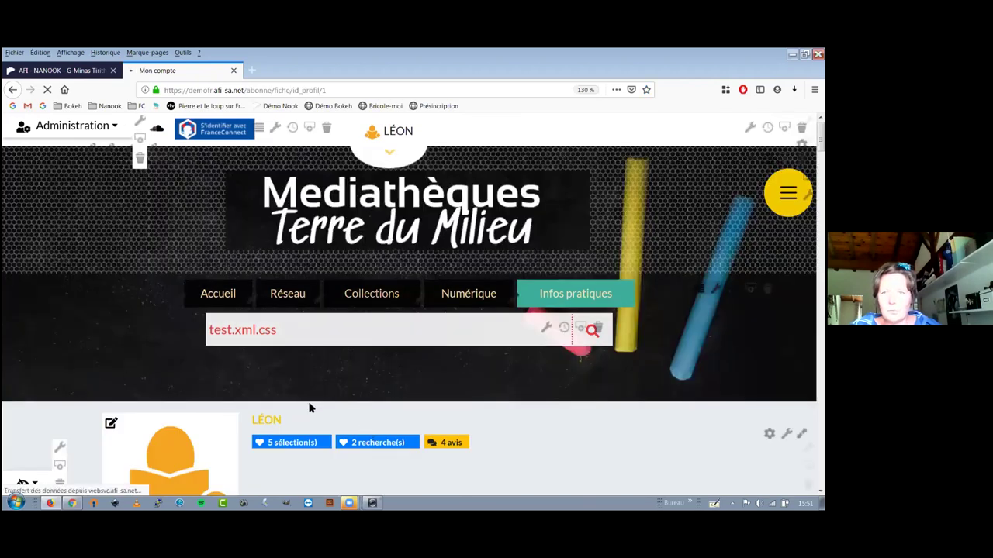
# Show the 'Mes informations' section with the reader's pseudo, birth date and card number.
pyautogui.scroll(-5, 178, 287)
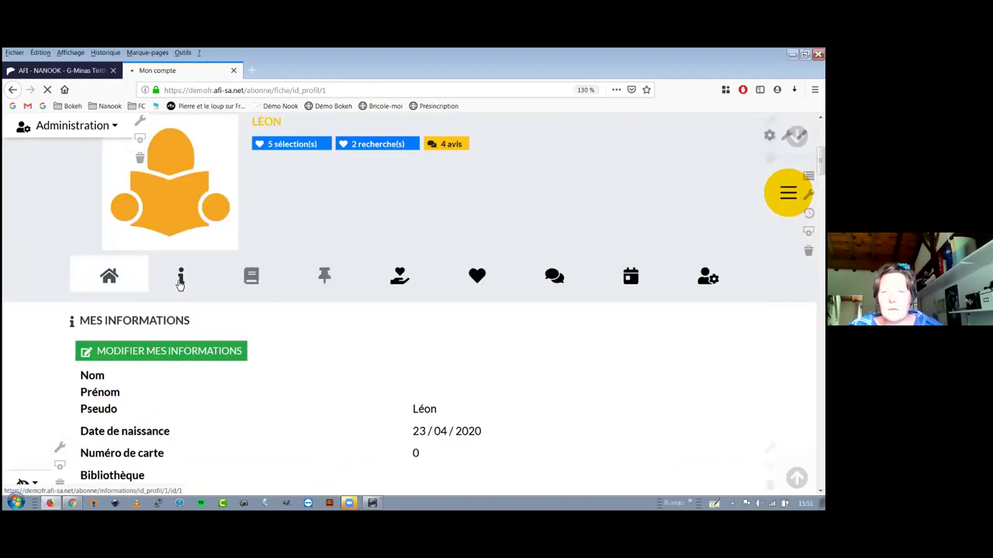
pyautogui.click(165, 353)
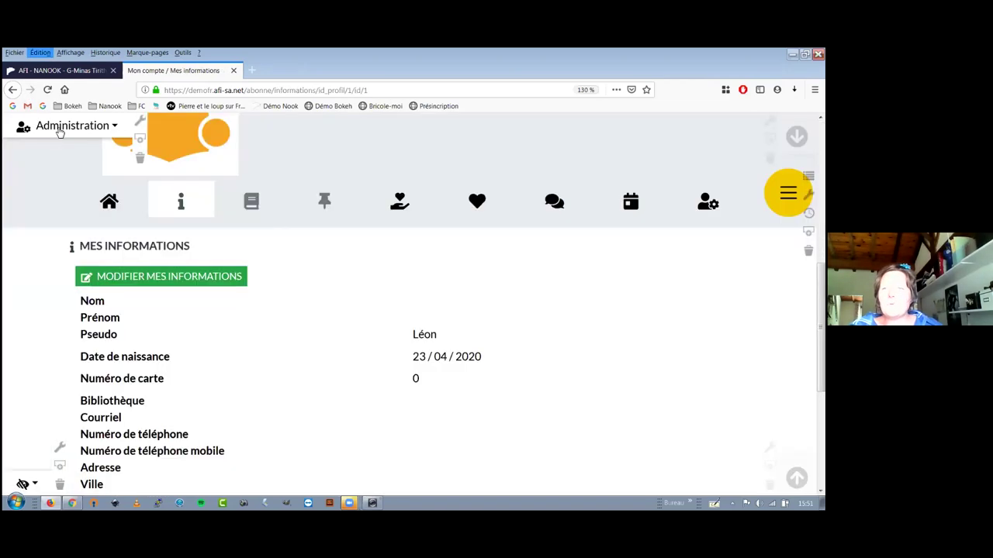
pyautogui.moveTo(60, 132)
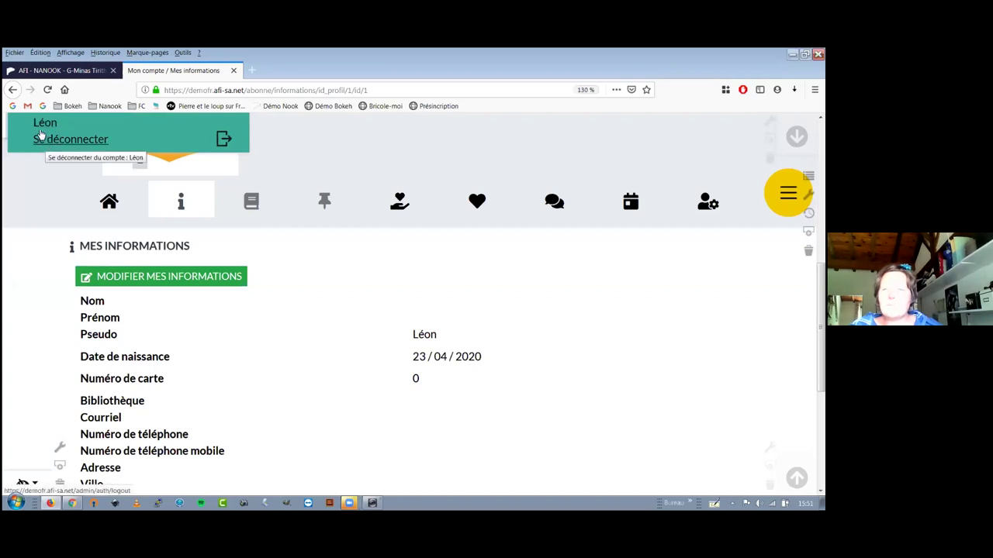
# Log out the patron and sign in to administration with the saved super administrator login.
pyautogui.click(43, 142)
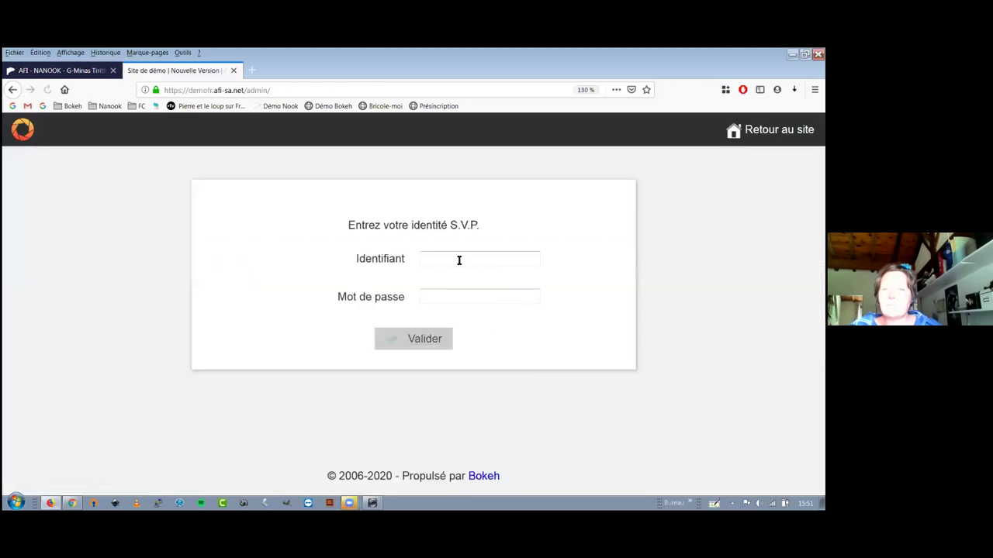
pyautogui.click(458, 259)
pyautogui.click(457, 292)
pyautogui.press('Return')
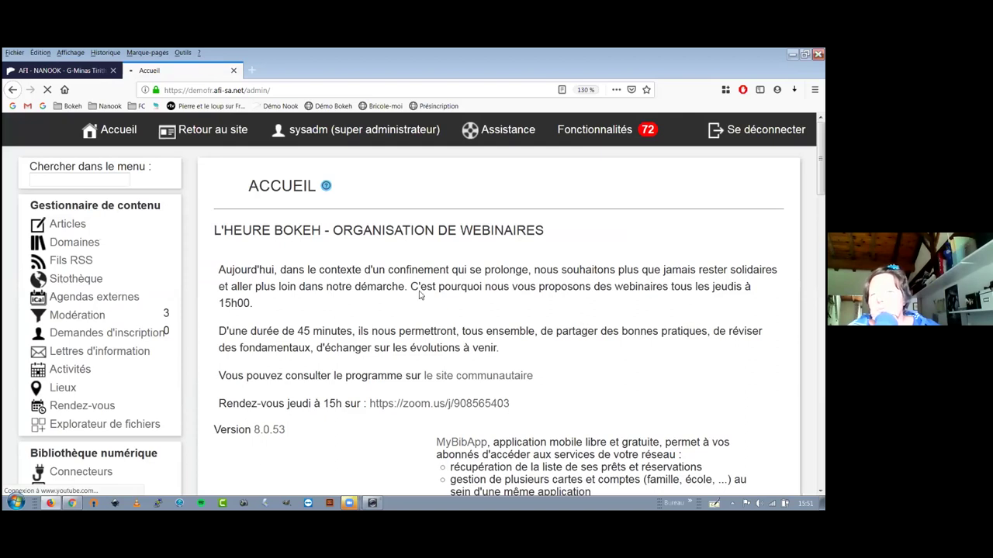
pyautogui.scroll(-5, 401, 323)
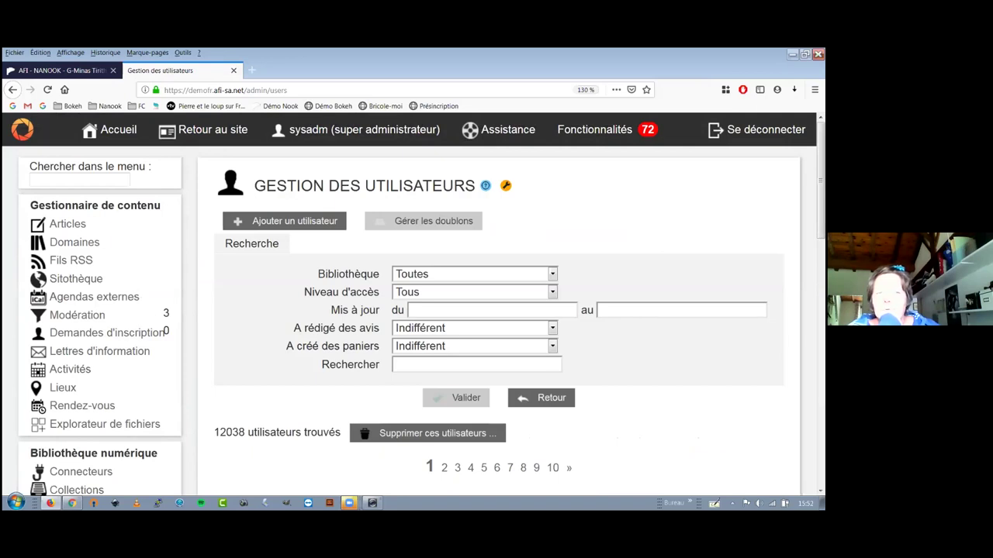
# Open the edit form of the super administrator's row in the users table.
pyautogui.scroll(-3, 496, 310)
pyautogui.click(705, 306)
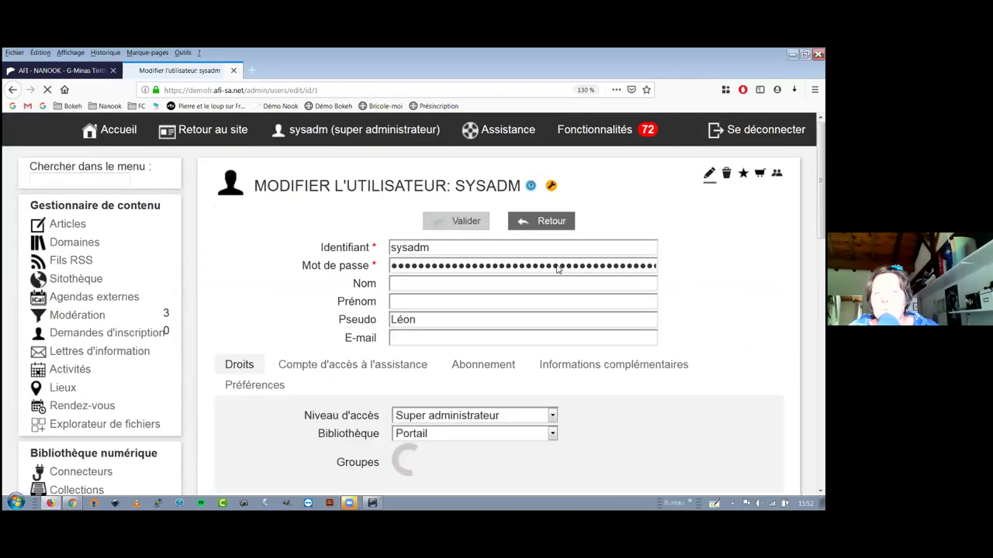
pyautogui.scroll(-3, 557, 265)
pyautogui.scroll(1, 531, 277)
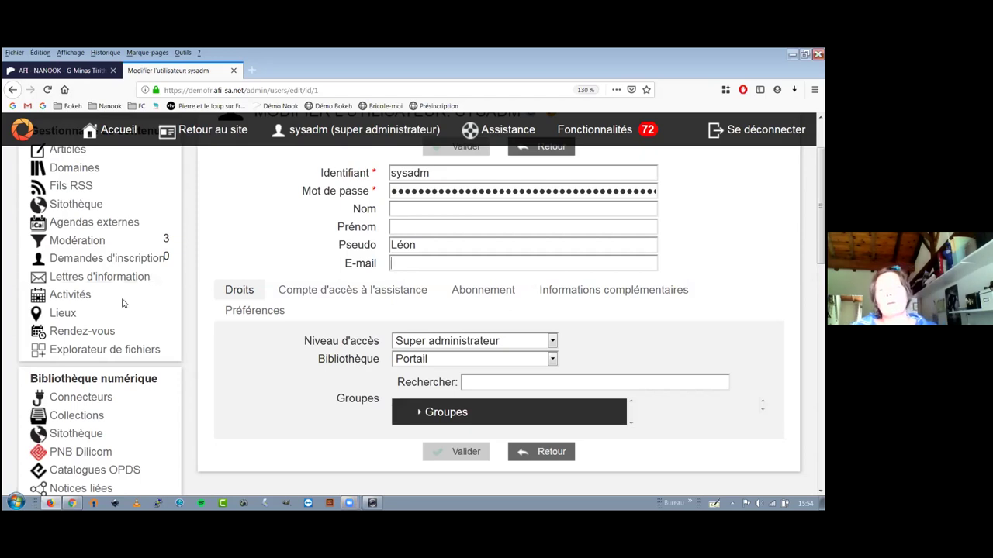
# Return to 'Gestion des utilisateurs' via Utilisateurs under 'Administration du portail', listing 12038 users.
pyautogui.scroll(1, 115, 371)
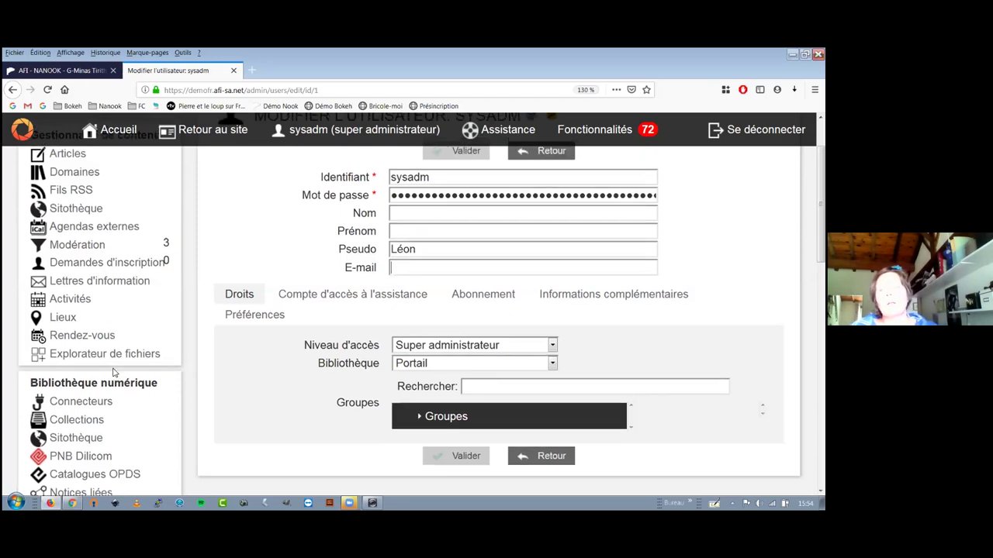
pyautogui.scroll(2, 113, 372)
pyautogui.scroll(-5, 116, 374)
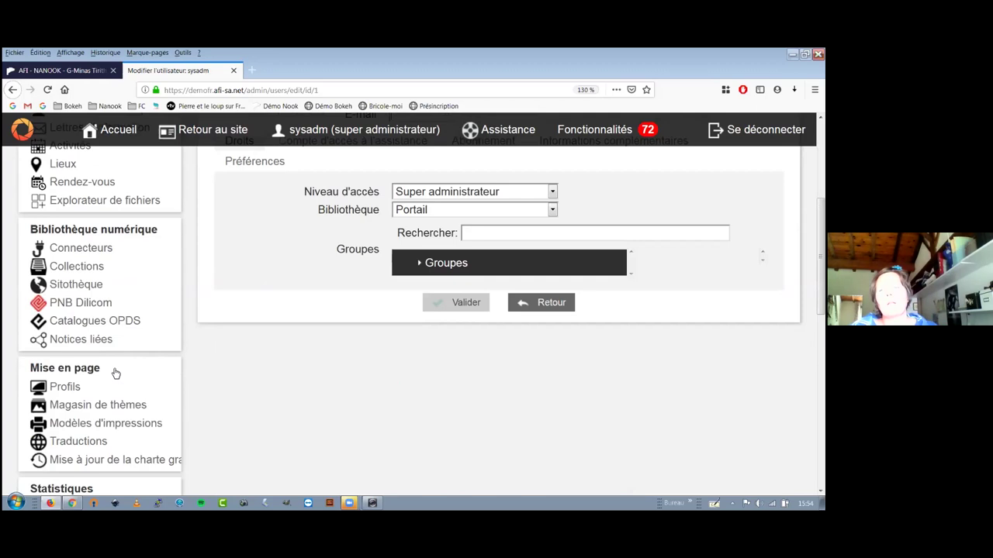
pyautogui.scroll(-4, 114, 373)
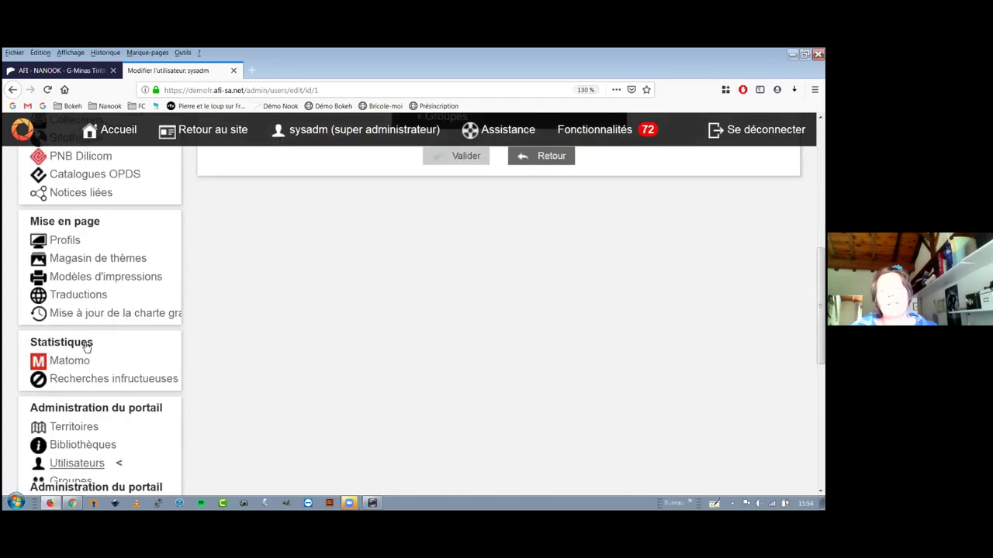
pyautogui.scroll(-4, 86, 346)
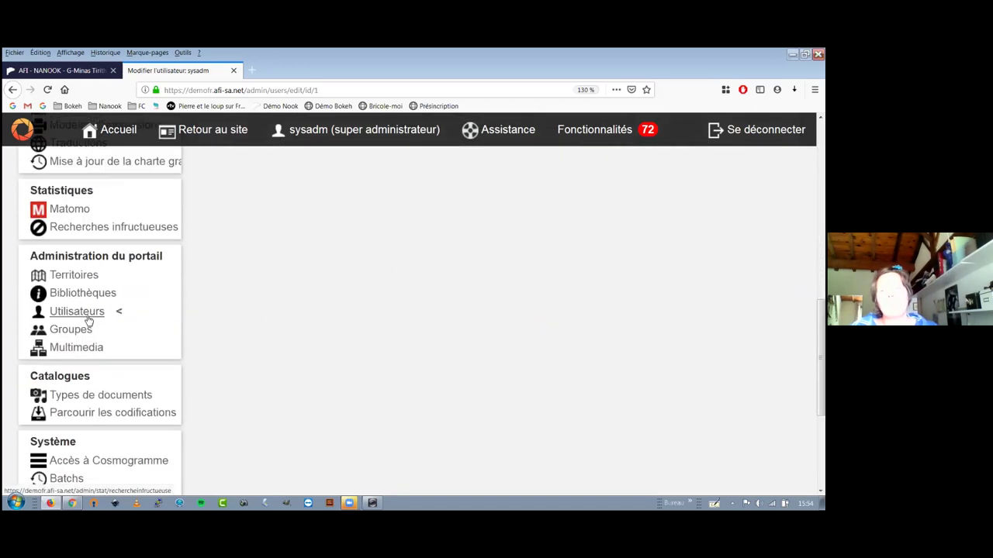
pyautogui.click(86, 316)
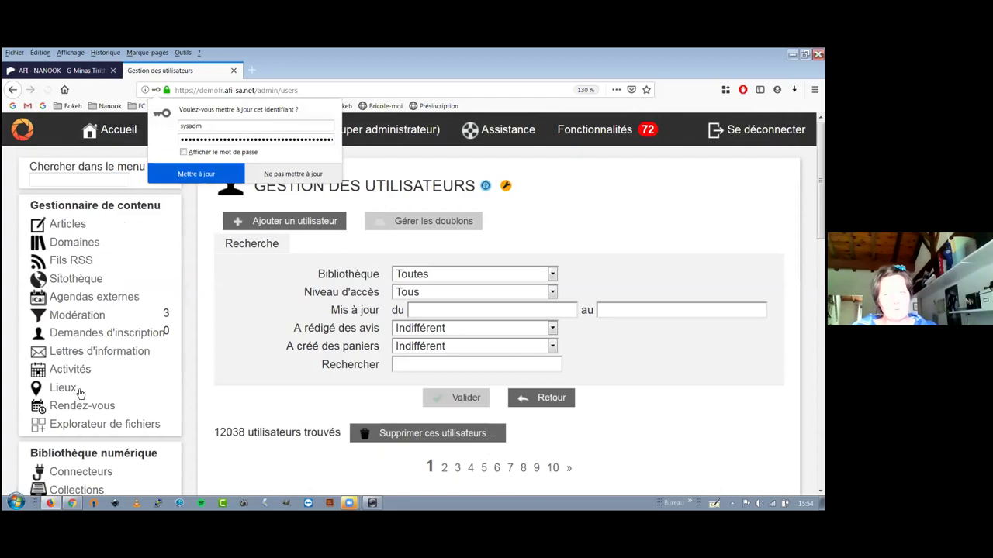
pyautogui.scroll(-5, 286, 186)
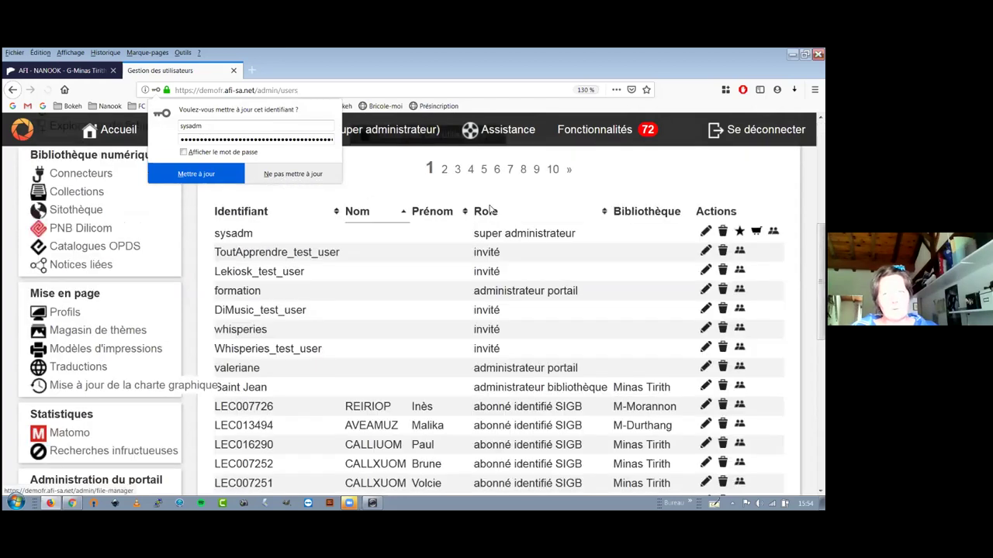
pyautogui.scroll(-2, 490, 208)
pyautogui.scroll(3, 496, 272)
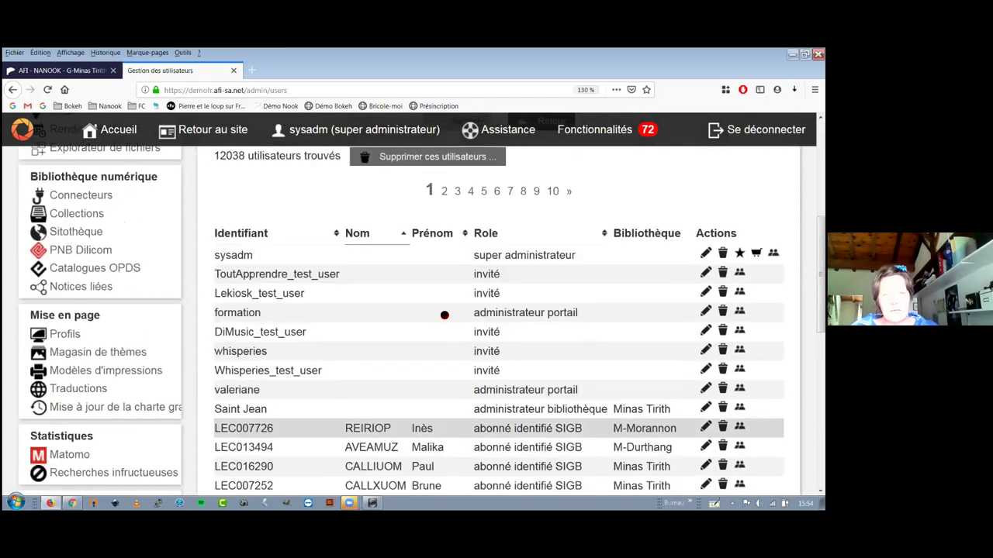
pyautogui.scroll(3, 476, 289)
pyautogui.scroll(1, 465, 371)
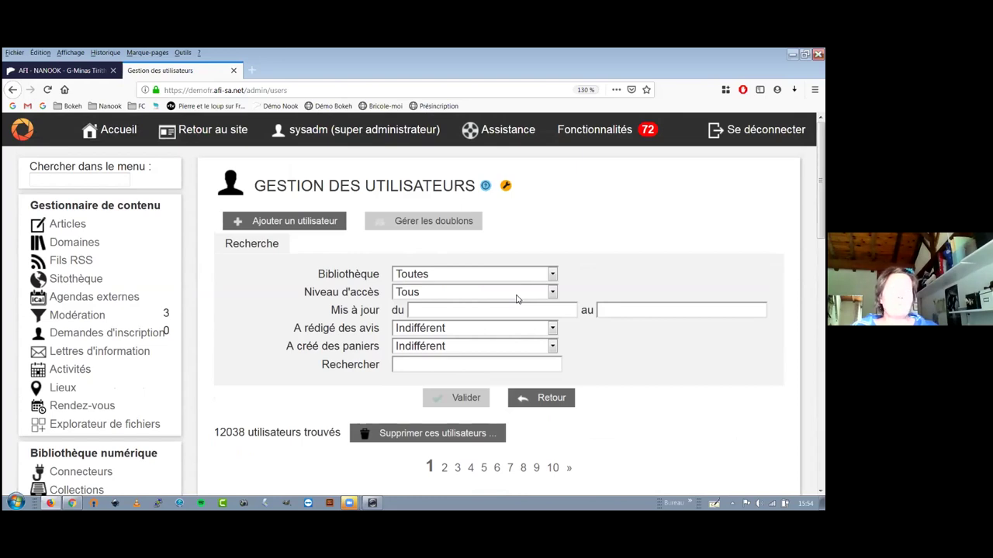
pyautogui.click(421, 311)
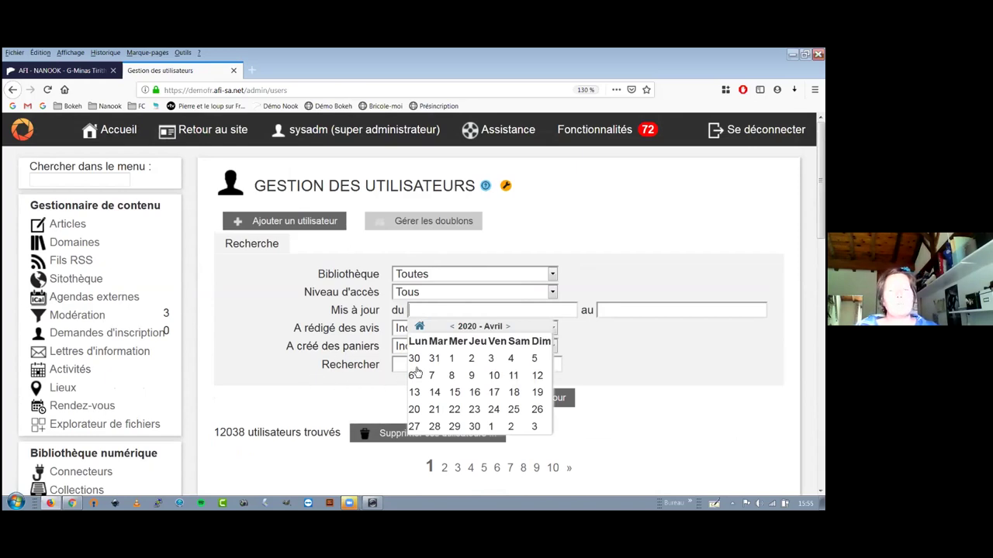
pyautogui.scroll(-2, 427, 362)
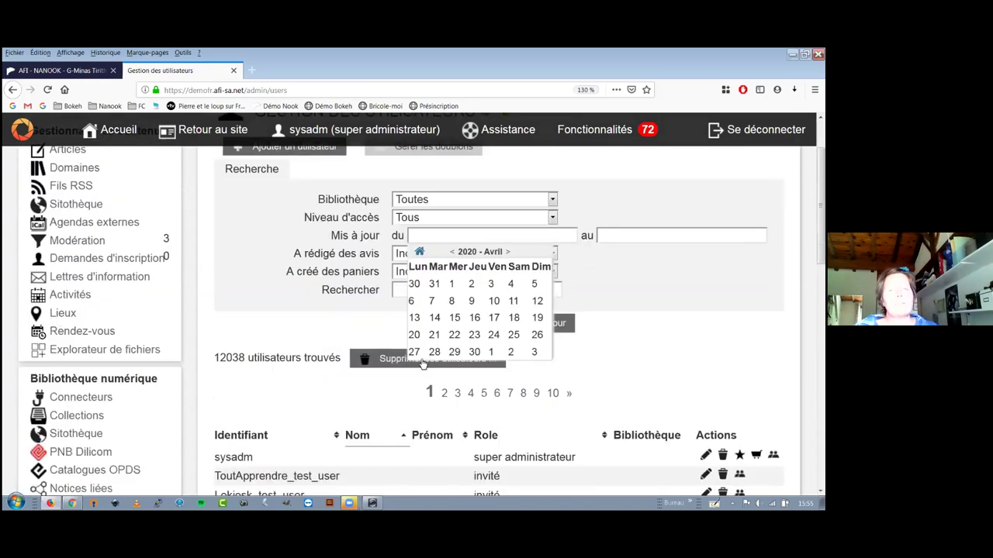
pyautogui.click(345, 387)
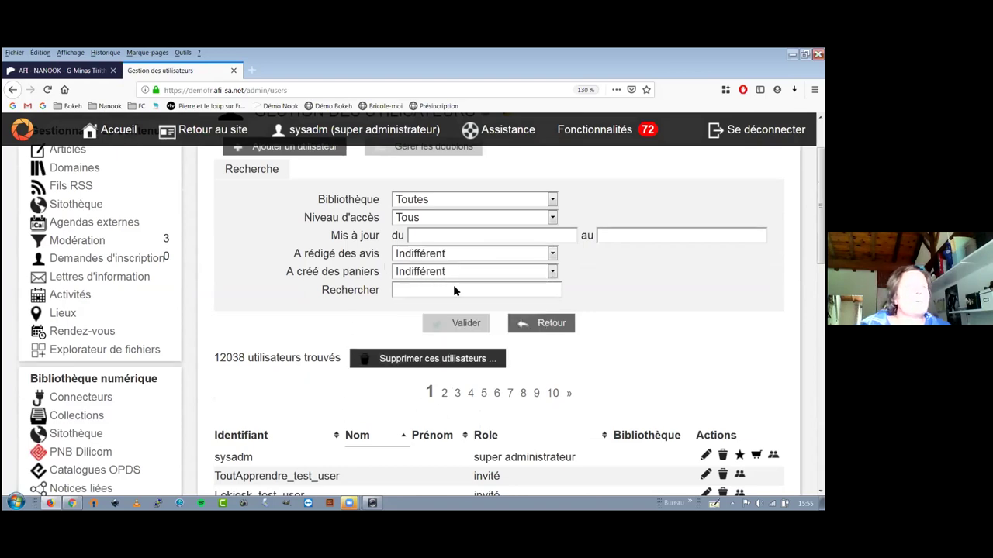
pyautogui.scroll(-5, 454, 290)
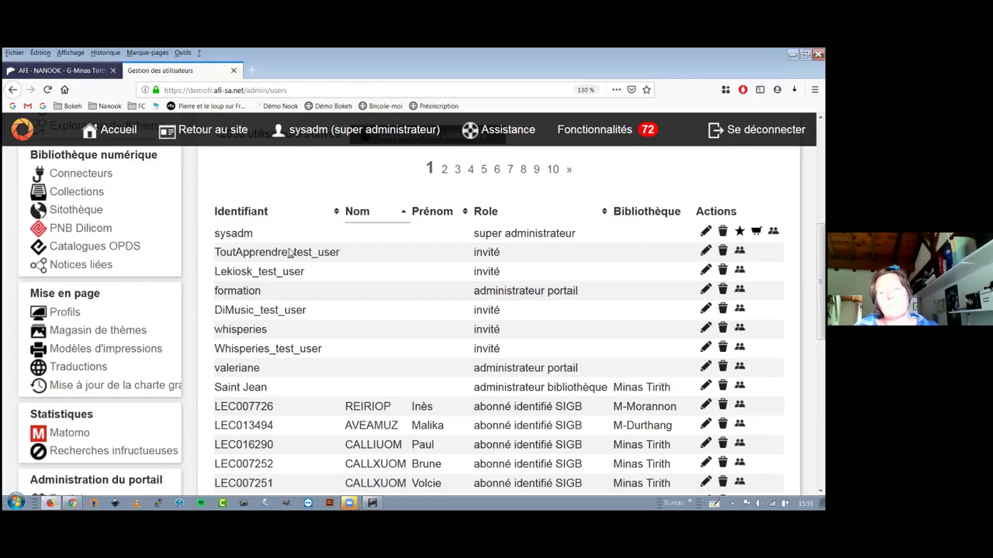
pyautogui.hotkey('ctrl', 'Tab')
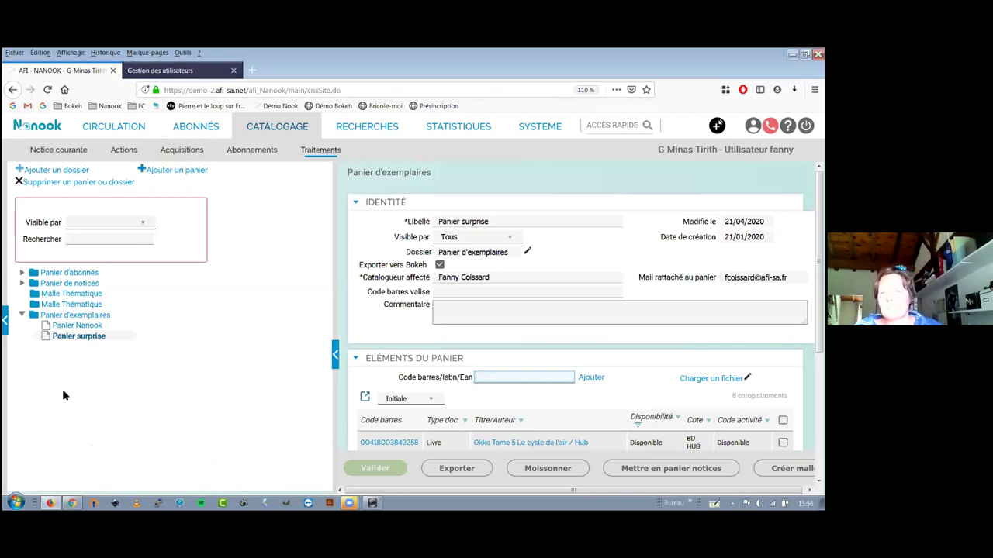
pyautogui.hotkey('ctrl', 'Tab')
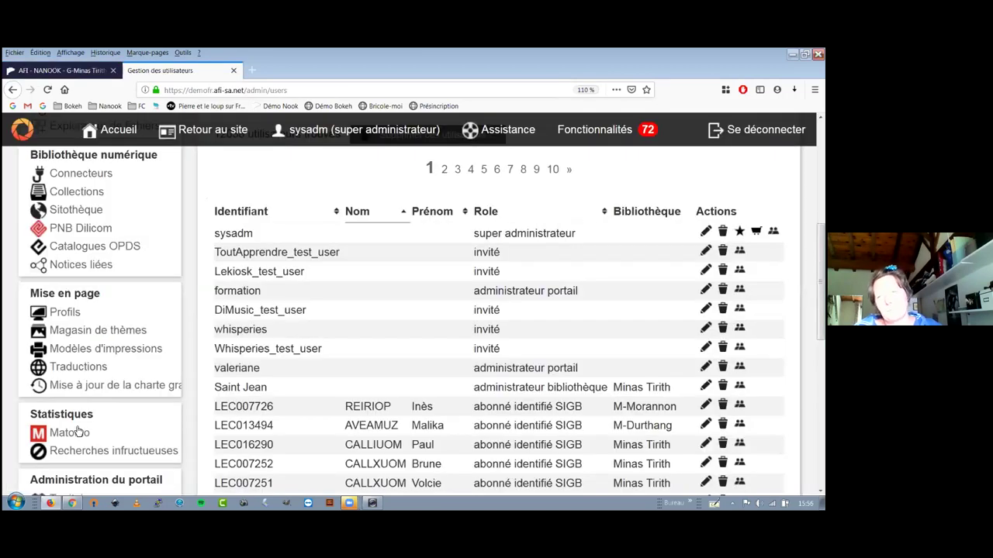
pyautogui.scroll(-15, 78, 431)
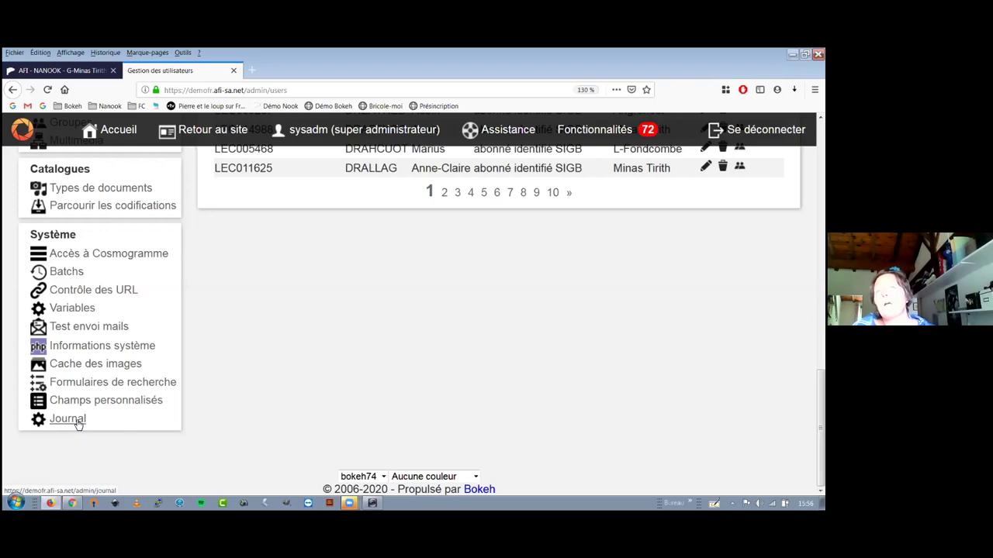
pyautogui.click(94, 502)
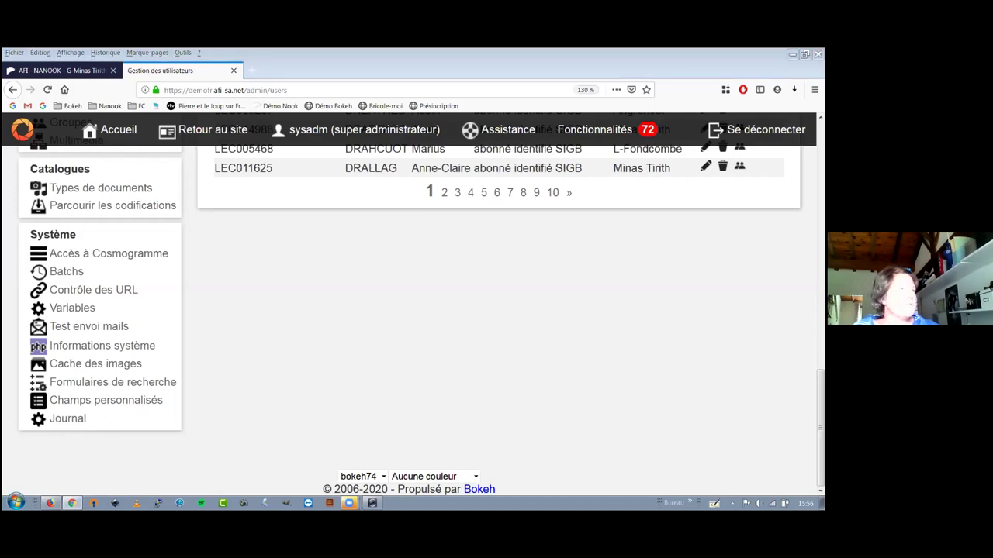